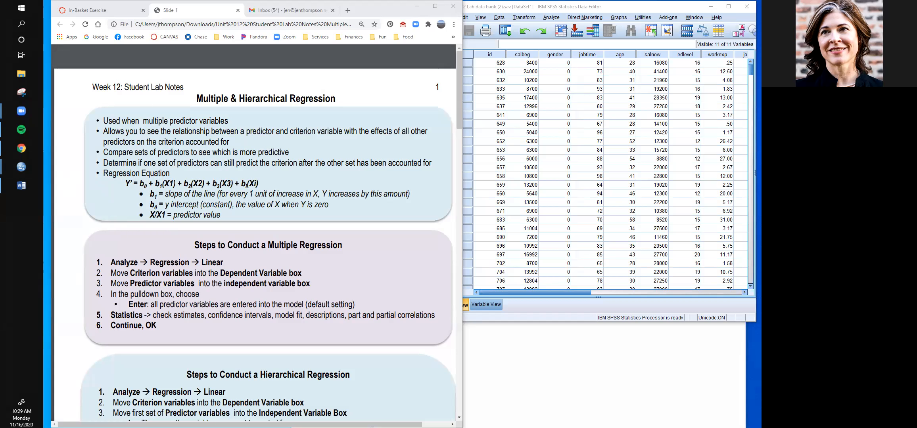
- Annotate the regression equation and its predictor terms in the lab notes with freehand pen marks
mouse_move(169, 175)
mouse_down()
mouse_move(120, 175)
mouse_move(132, 190)
mouse_move(174, 188)
mouse_move(181, 177)
mouse_move(169, 170)
mouse_up()
key(ctrl+z)
mouse_move(160, 179)
mouse_down()
mouse_move(163, 190)
mouse_move(165, 179)
mouse_move(194, 186)
mouse_move(190, 177)
mouse_up()
mouse_move(214, 177)
mouse_down()
mouse_move(209, 188)
mouse_move(220, 190)
mouse_move(218, 175)
mouse_up()
drag(125, 189, 130, 189)
mouse_move(308, 142)
mouse_down()
mouse_move(308, 179)
mouse_move(350, 185)
mouse_up()
drag(299, 172, 348, 152)
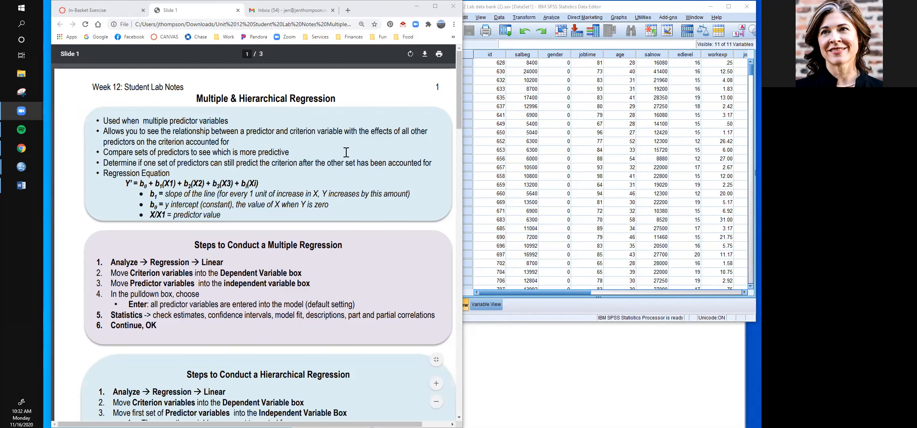
- Look through the lab notes, from the output definitions and homework requirements back to the steps for conducting a multiple regression
scroll(345, 152, down, 10)
scroll(343, 154, down, 5)
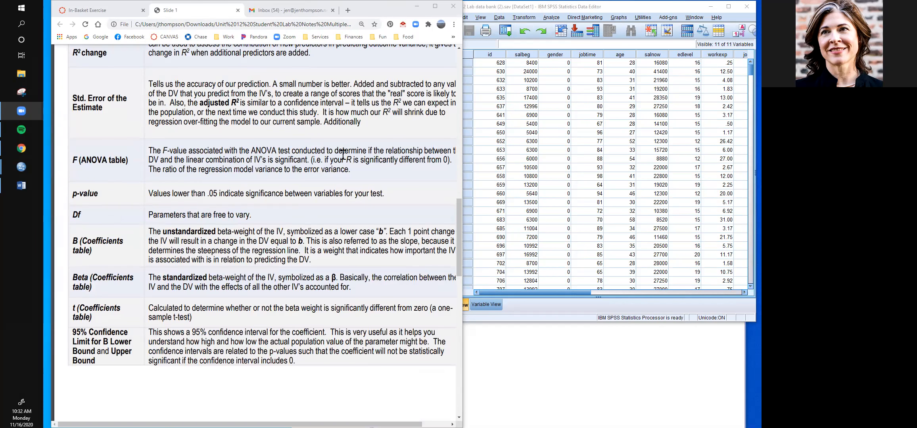
scroll(331, 142, down, 5)
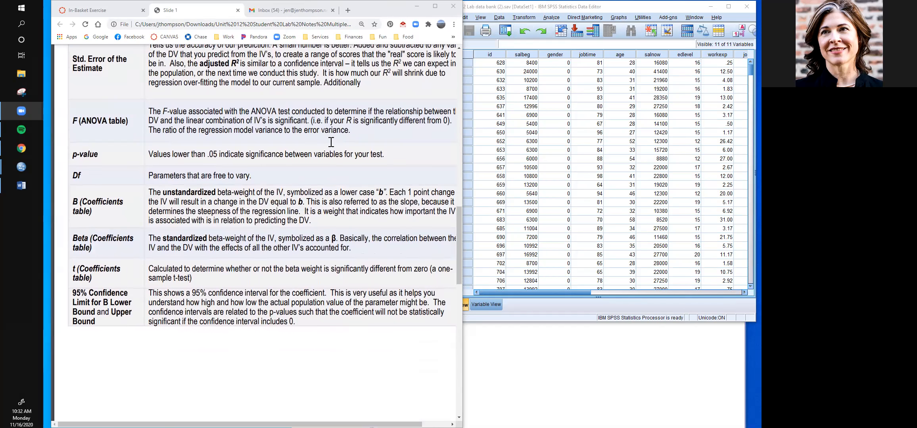
scroll(318, 136, down, 8)
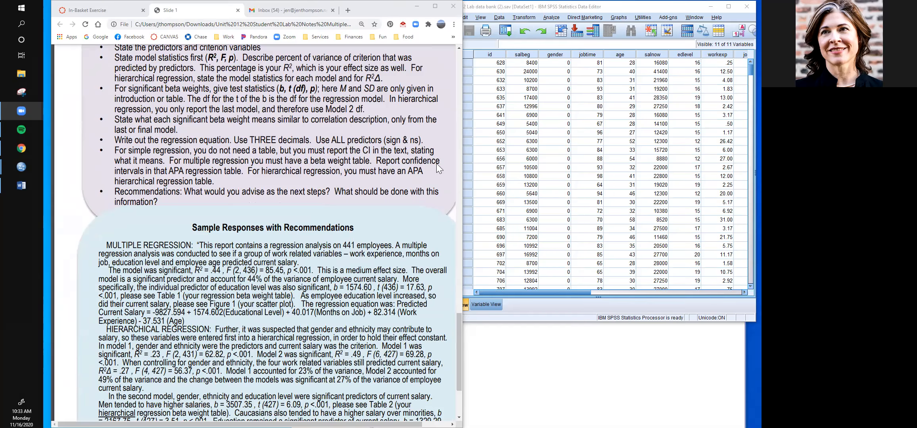
scroll(401, 204, up, 10)
scroll(402, 205, up, 15)
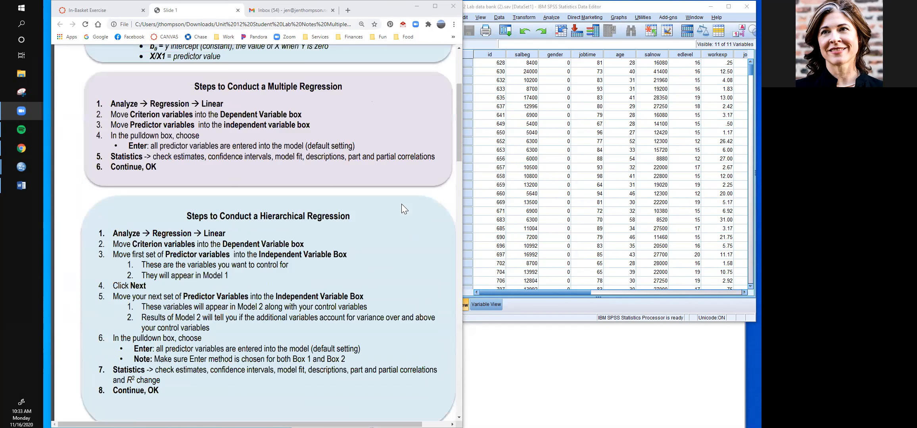
scroll(402, 204, up, 1)
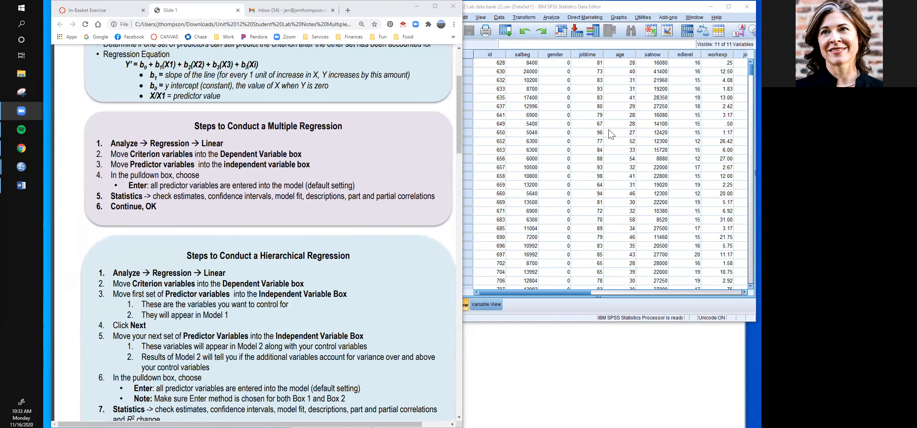
- Start a linear regression on the SPSS data set with Current Salary as the dependent variable
click(550, 18)
mouse_move(593, 100)
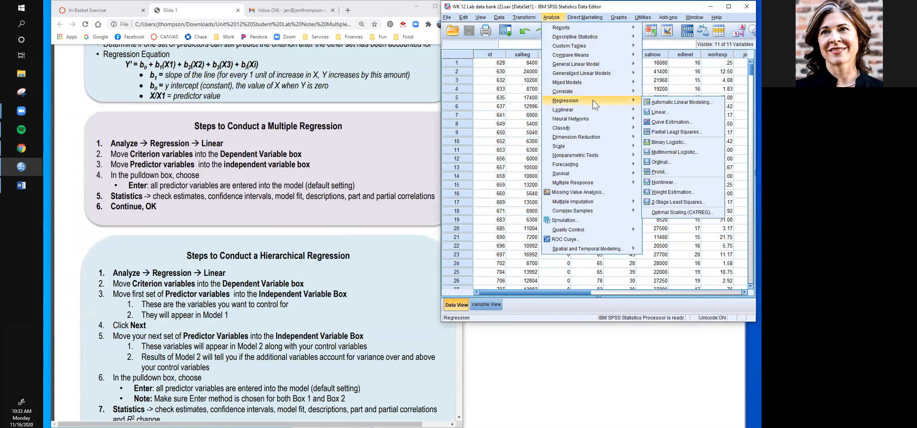
click(668, 112)
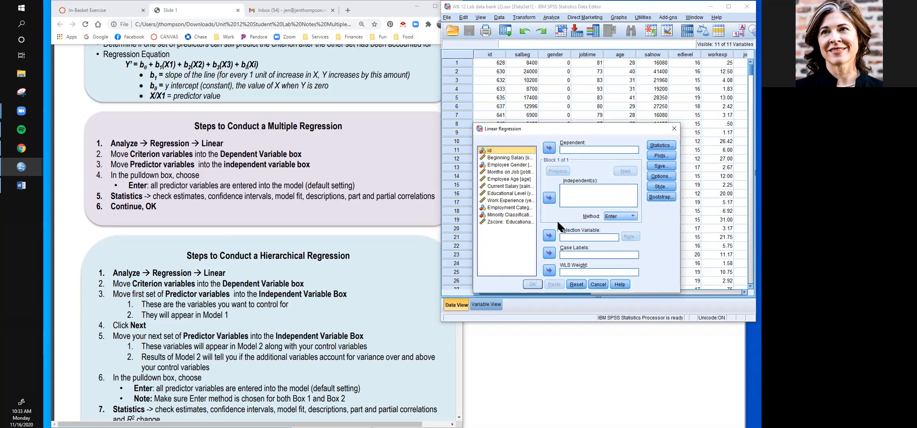
click(523, 186)
click(547, 150)
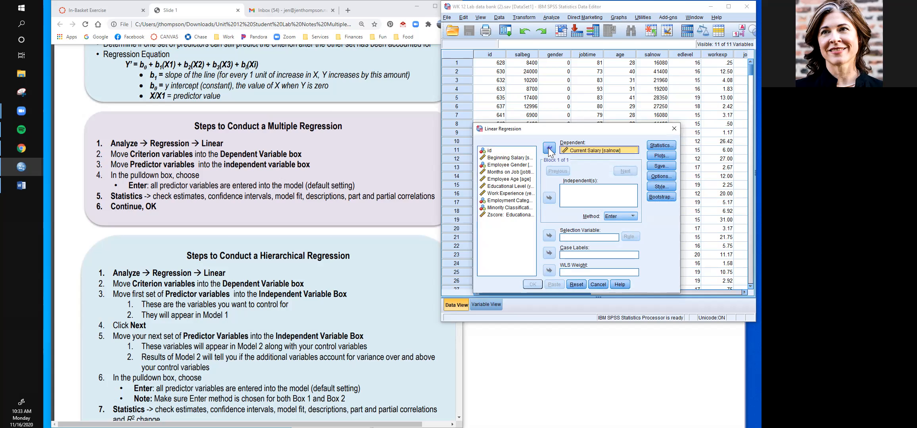
- Add Months on Job, Educational Level, Work Experience and Employee Age as independent variables, checking the predictors against the sample response in the notes
click(514, 173)
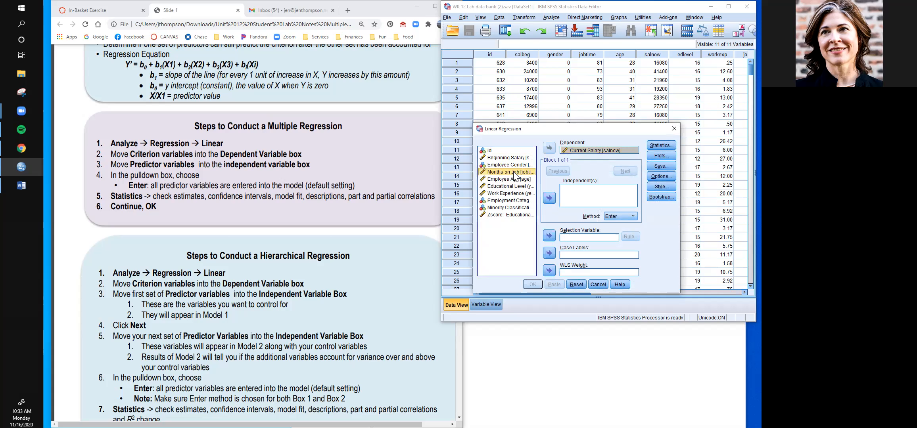
click(549, 198)
click(517, 187)
click(549, 198)
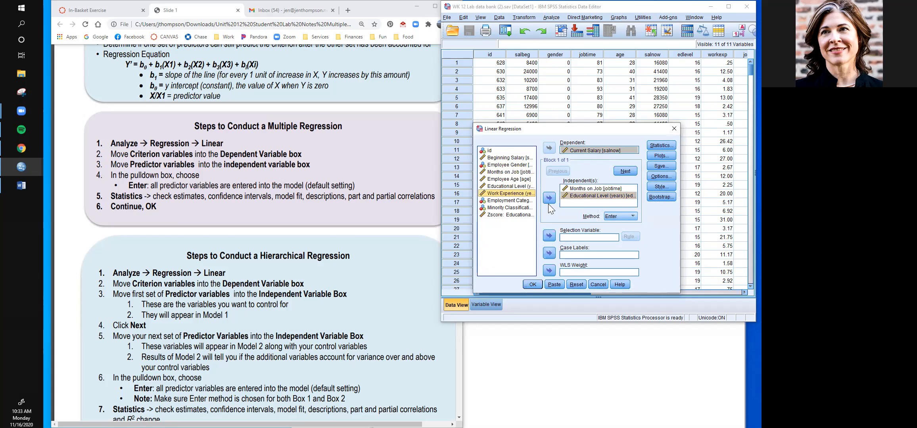
click(549, 202)
scroll(375, 290, down, 7)
scroll(372, 288, down, 18)
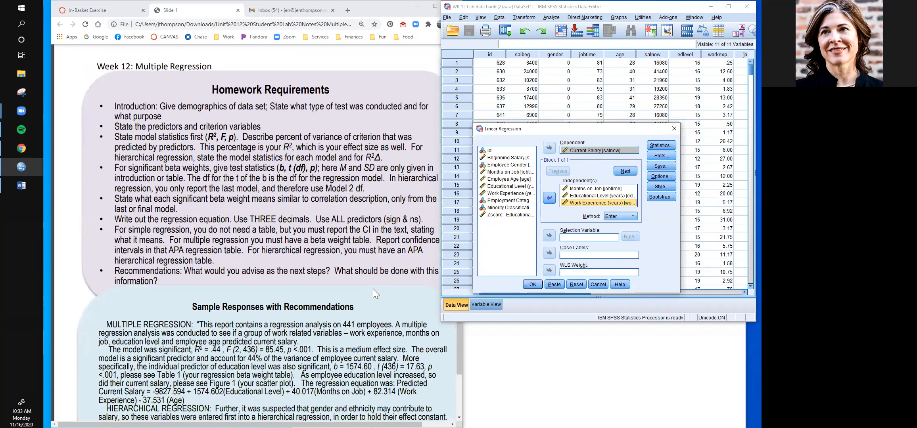
scroll(373, 289, down, 3)
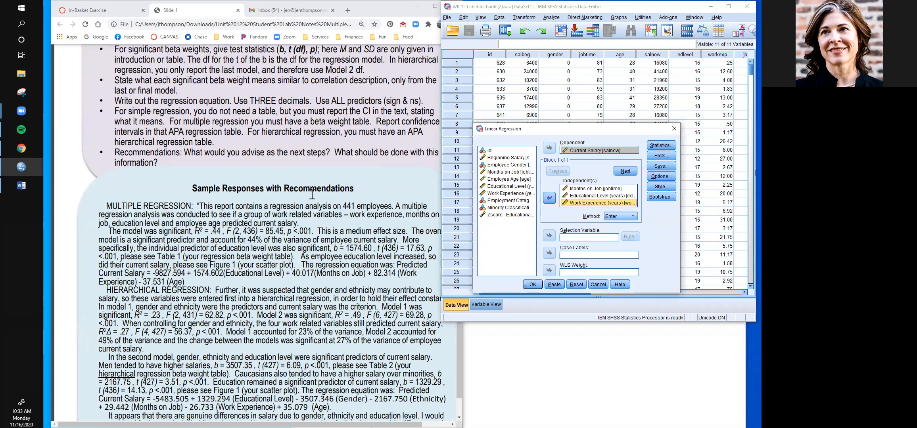
scroll(312, 194, up, 1)
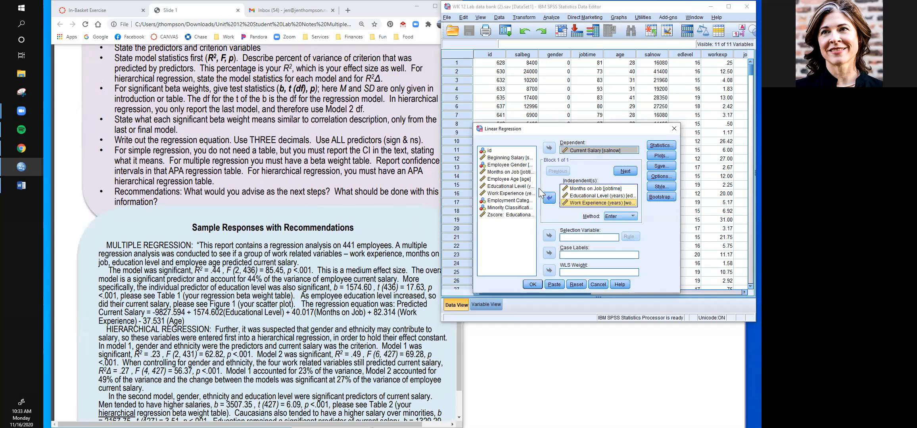
click(508, 179)
click(549, 198)
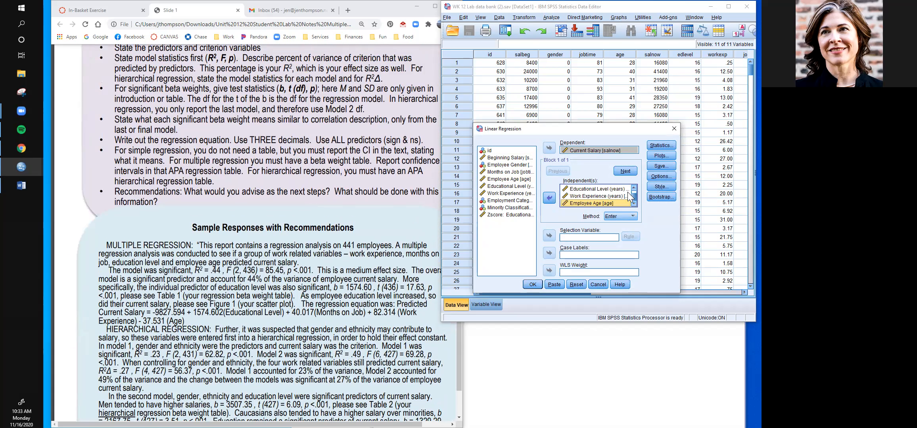
- Check the multiple regression steps in the lab notes for the statistics options to request
click(671, 149)
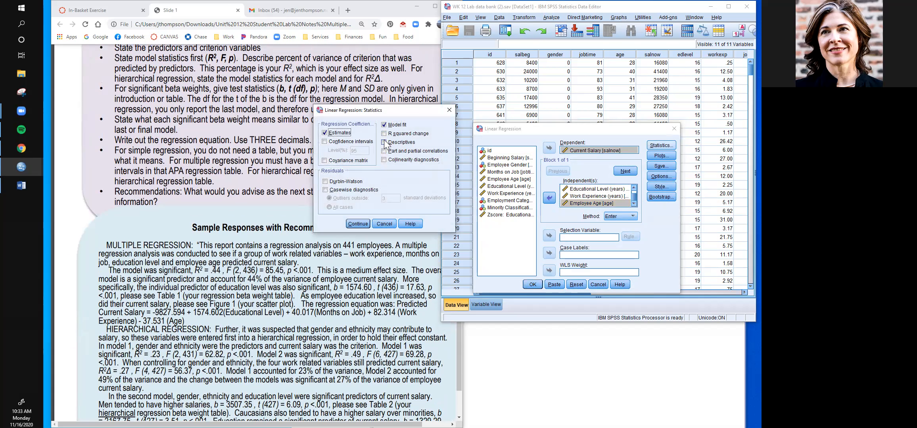
click(283, 156)
scroll(239, 168, up, 10)
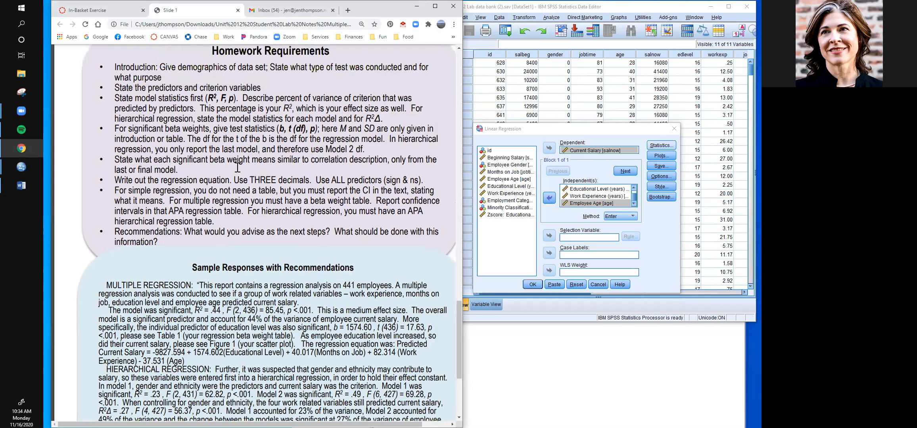
scroll(239, 168, up, 15)
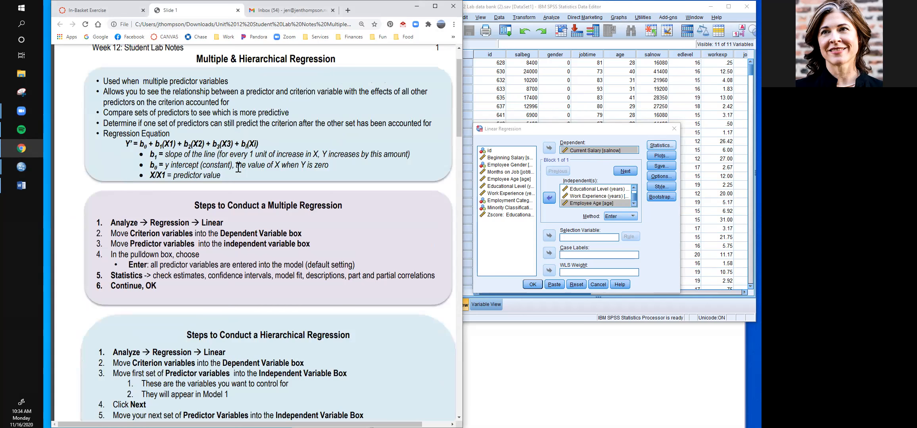
scroll(238, 168, down, 3)
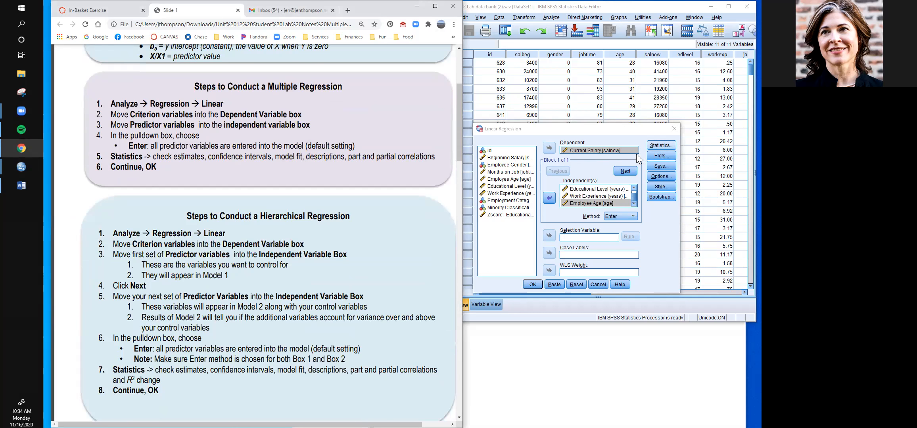
- Request confidence intervals, descriptives, part and partial correlations, collinearity diagnostics and Durbin-Watson in addition to the default regression statistics
click(661, 145)
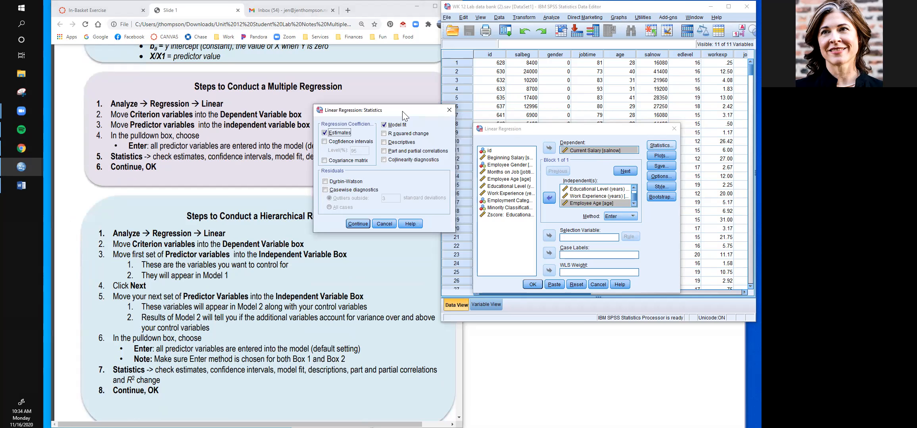
drag(402, 111, 498, 112)
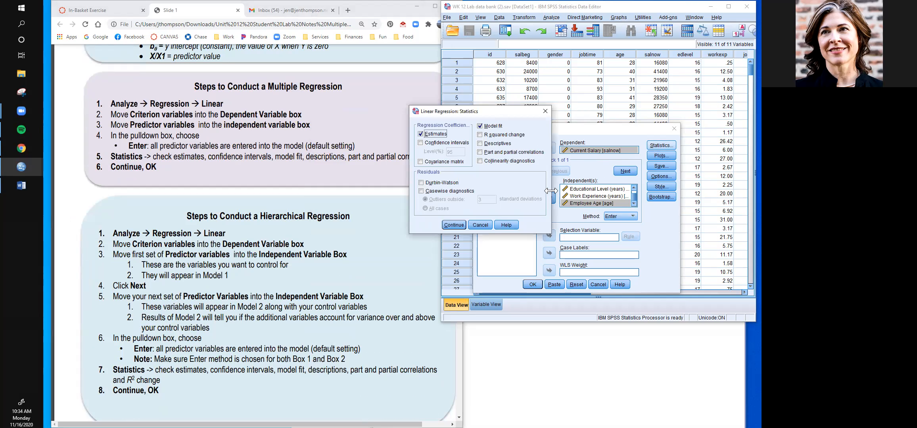
click(421, 143)
click(481, 143)
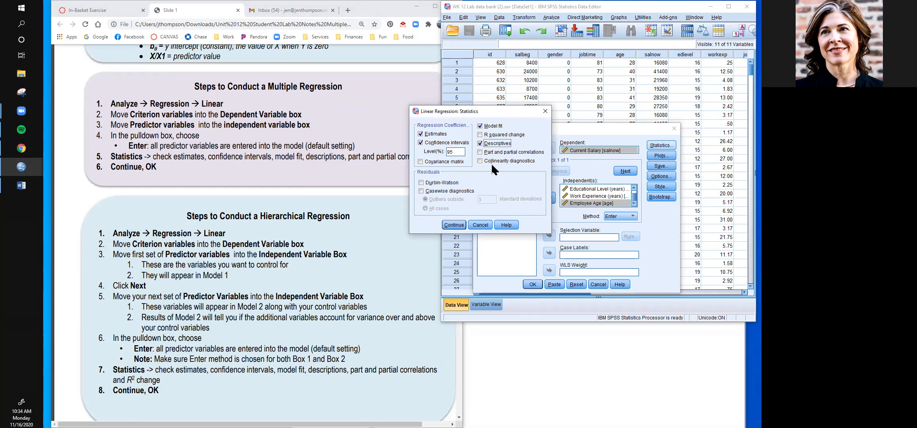
click(481, 153)
click(480, 161)
click(422, 183)
drag(497, 112, 492, 97)
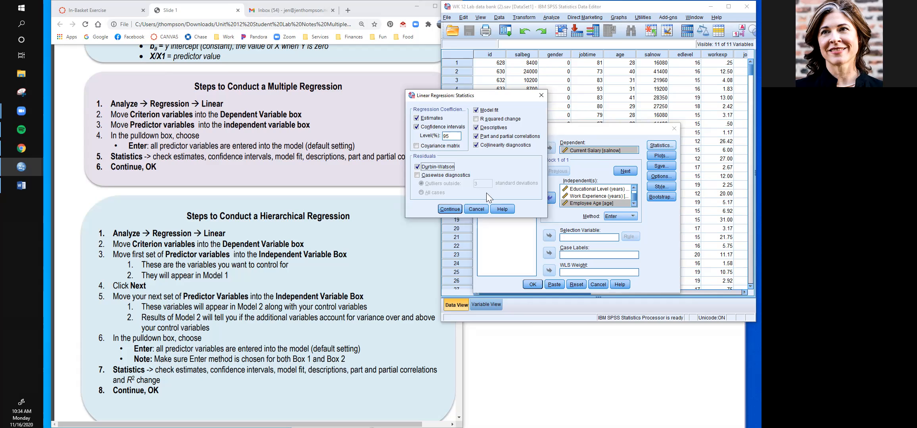
click(452, 211)
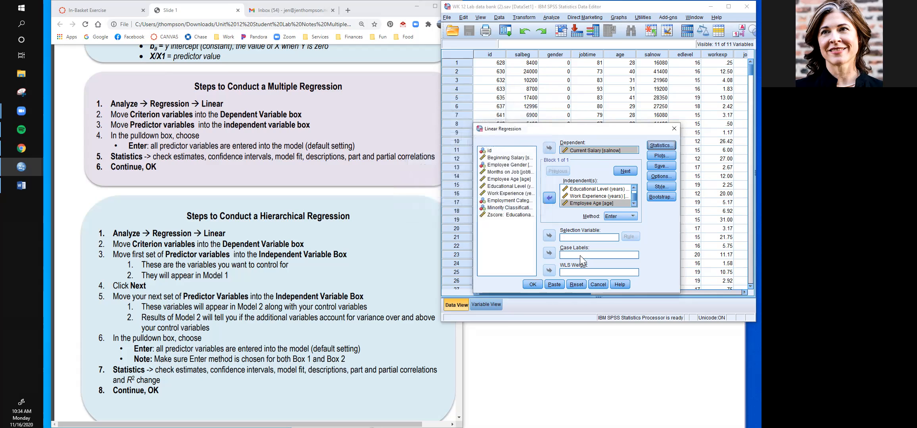
- Run the linear regression and maximize the output viewer window
click(534, 284)
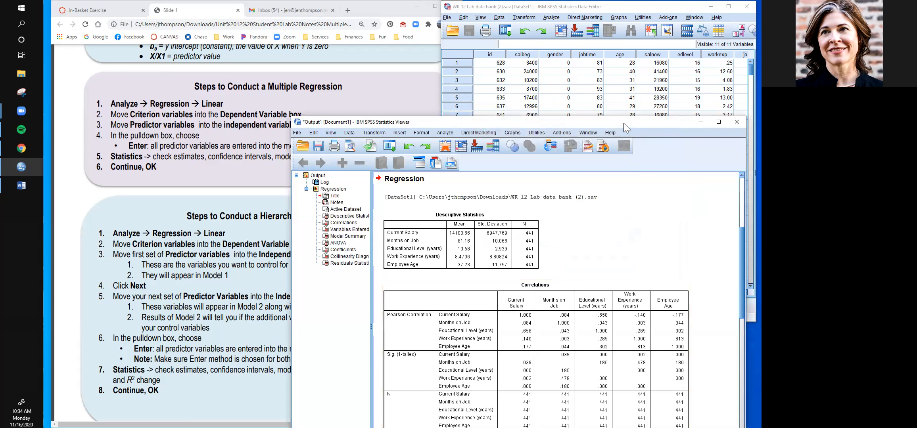
drag(620, 123, 513, 54)
click(609, 54)
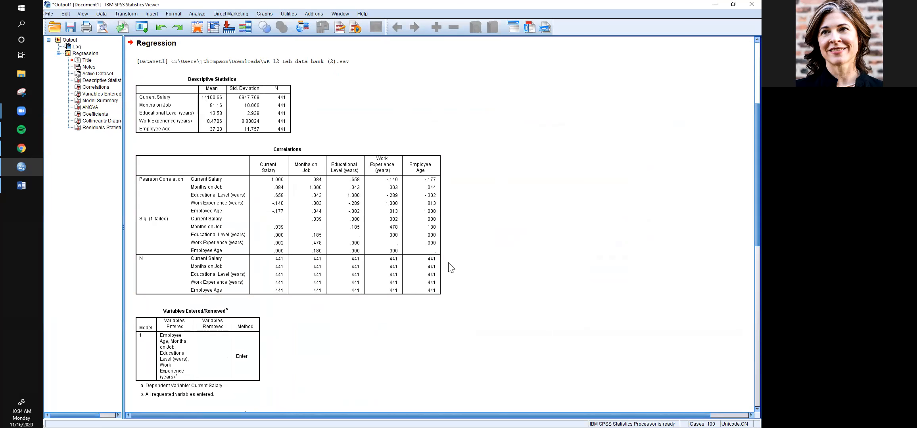
- Review the regression output from the Correlations table down to the Coefficients and Collinearity Diagnostics tables
scroll(471, 231, down, 3)
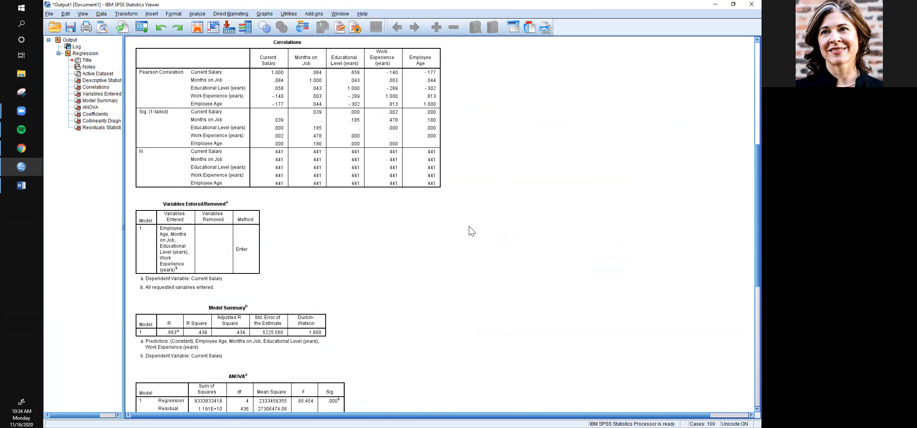
scroll(471, 231, down, 3)
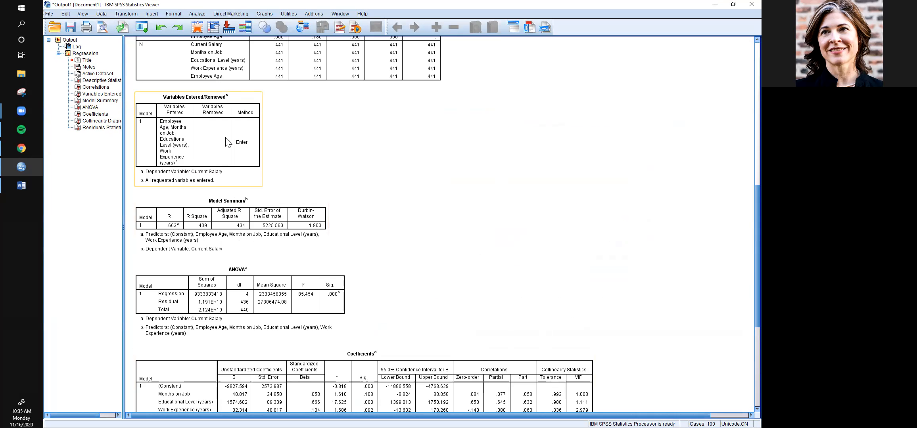
scroll(359, 167, down, 2)
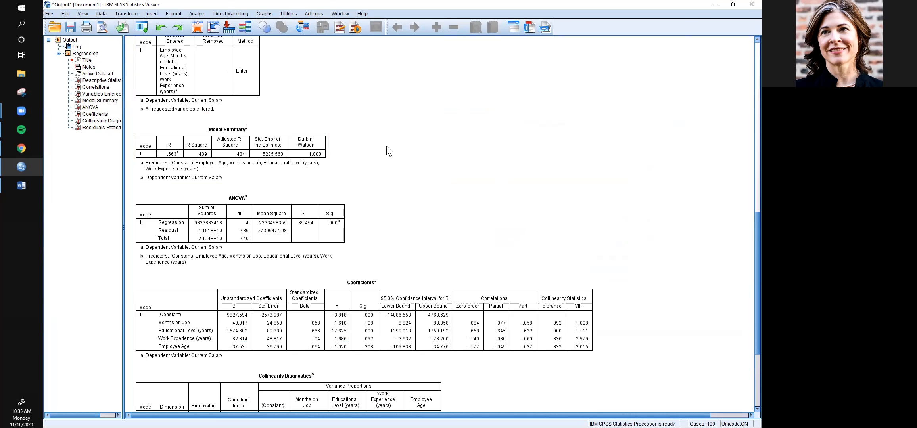
scroll(389, 151, down, 2)
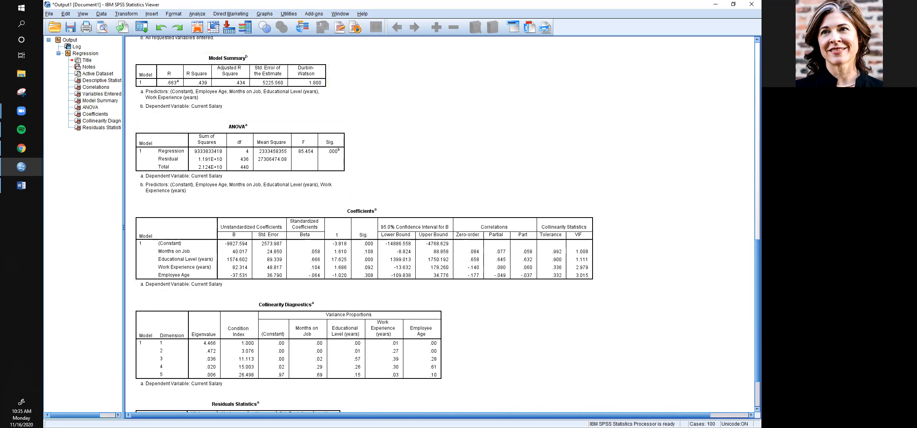
- Circle the R Square value in the Model Summary table with the annotation pen and write 43% beside the table
click(115, 67)
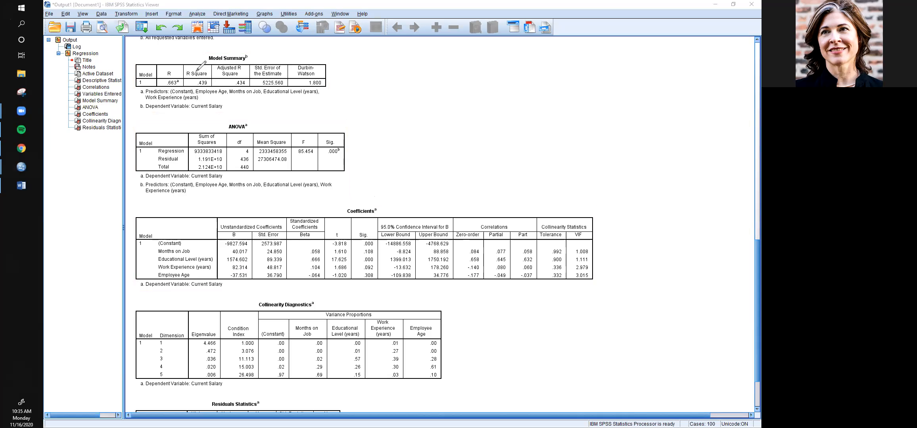
mouse_move(185, 77)
mouse_down()
mouse_move(206, 102)
mouse_move(209, 64)
mouse_move(188, 66)
mouse_up()
mouse_move(351, 65)
mouse_down()
mouse_move(368, 72)
mouse_move(361, 86)
mouse_move(383, 62)
mouse_up()
drag(397, 79, 397, 83)
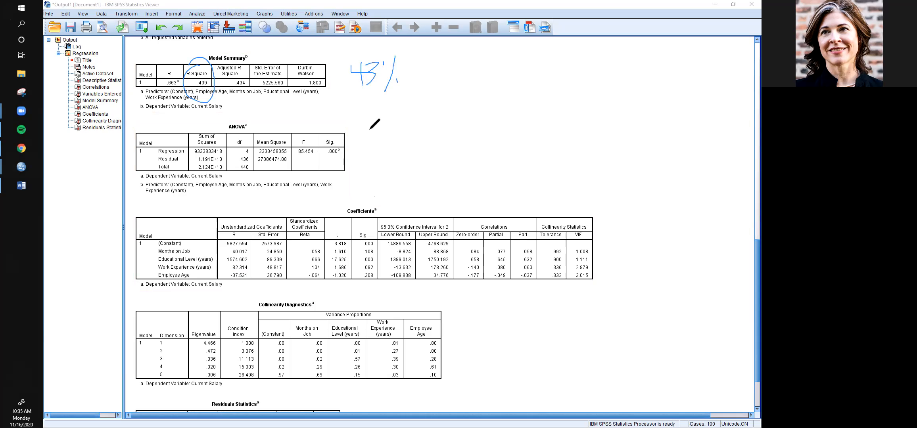
- Circle the F value in the ANOVA table and underline its significance and degrees of freedom
mouse_move(311, 138)
mouse_down()
mouse_move(304, 164)
mouse_move(310, 135)
mouse_move(342, 158)
mouse_up()
drag(242, 155, 248, 155)
drag(236, 163, 251, 163)
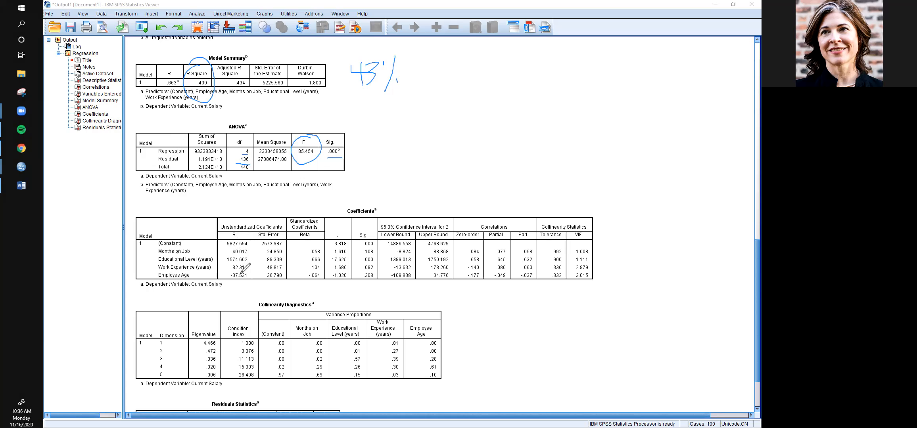
- Label the B and Beta columns of the Coefficients table by hand and underline the Educational Level statistics, confidence interval bounds and VIF
drag(246, 219, 239, 234)
drag(246, 201, 250, 213)
mouse_move(302, 240)
mouse_down()
mouse_move(329, 201)
mouse_move(335, 208)
mouse_move(335, 191)
mouse_move(334, 207)
mouse_up()
drag(363, 264, 372, 263)
drag(228, 262, 346, 262)
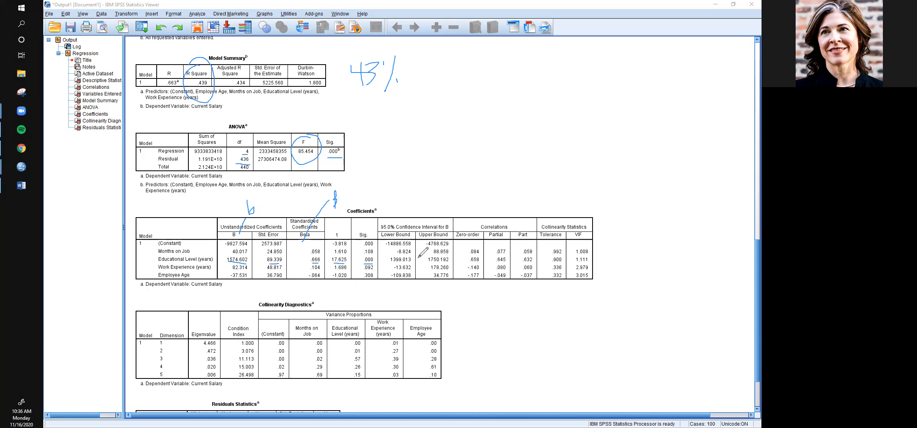
drag(396, 262, 448, 262)
mouse_move(587, 262)
mouse_down()
mouse_move(550, 269)
mouse_move(556, 281)
mouse_move(569, 282)
mouse_move(592, 273)
mouse_move(588, 263)
mouse_up()
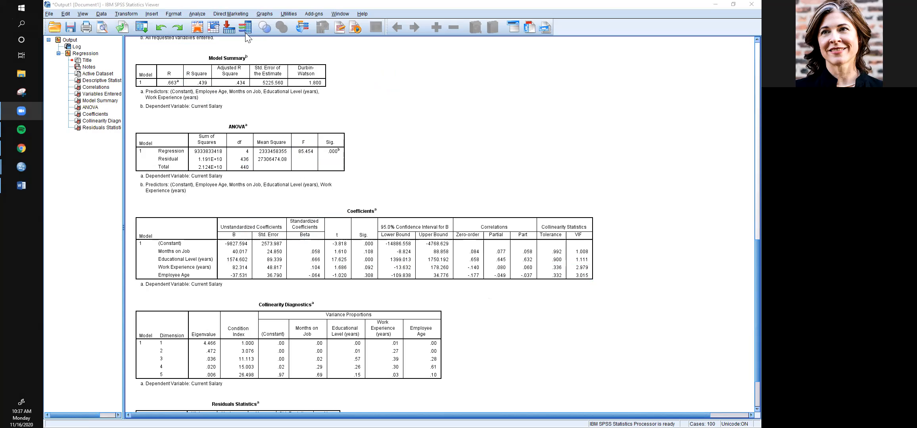
- Rerun the linear regression on Current Salary with Employee Age removed from the independent variables
scroll(380, 182, up, 10)
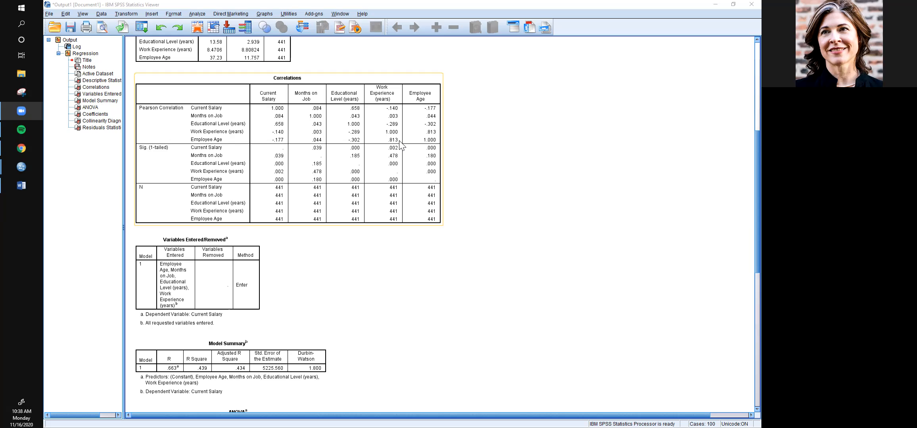
click(198, 14)
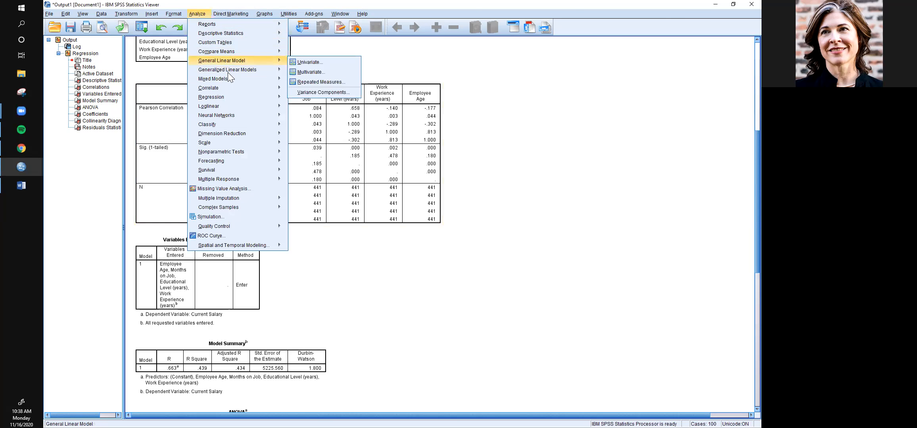
mouse_move(224, 97)
click(320, 109)
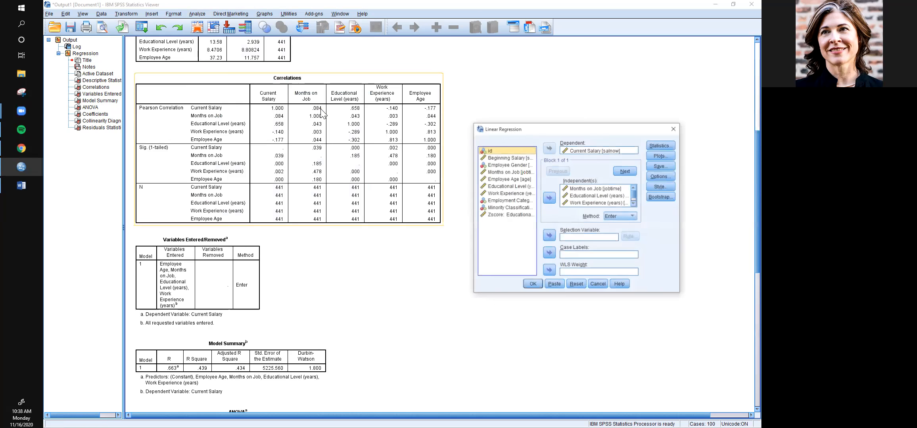
click(634, 203)
click(595, 203)
click(552, 201)
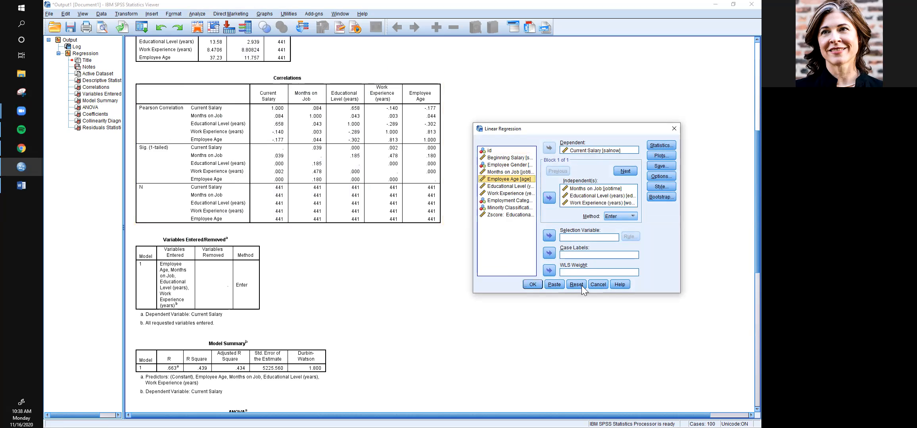
click(531, 285)
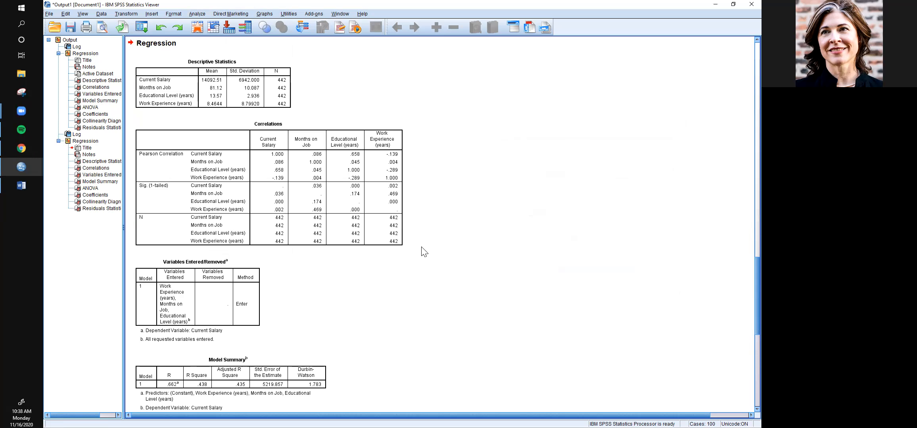
- Look through the new regression output and insert a blank title at the start of it
scroll(423, 252, down, 5)
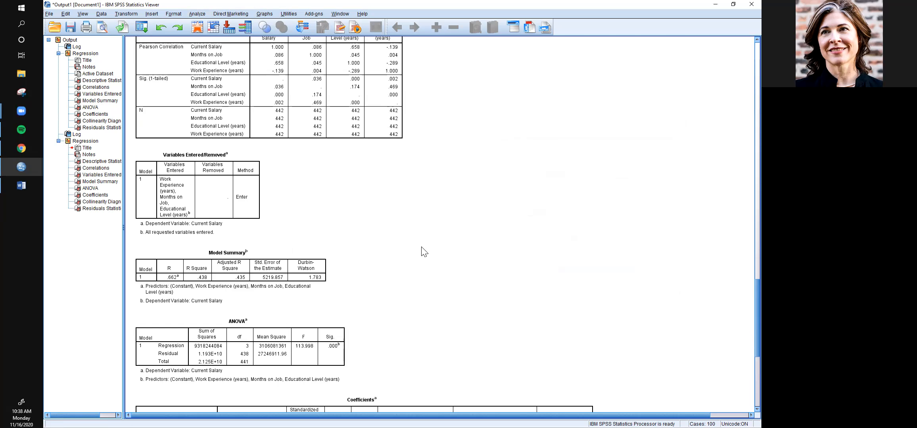
scroll(423, 252, down, 8)
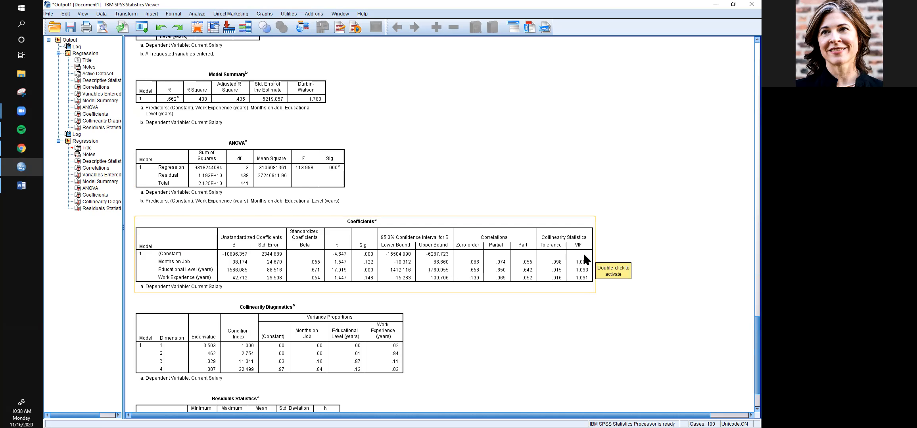
click(152, 13)
click(168, 56)
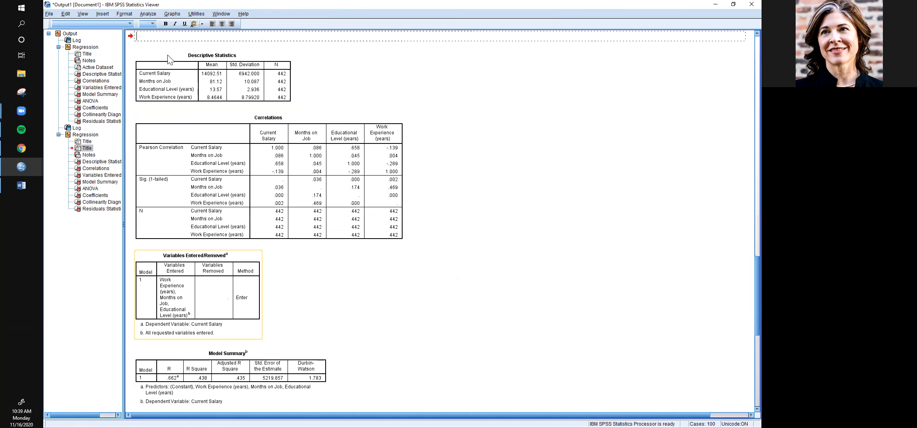
- Insert a new title directly below the ANOVA table of the second regression output
scroll(320, 166, down, 6)
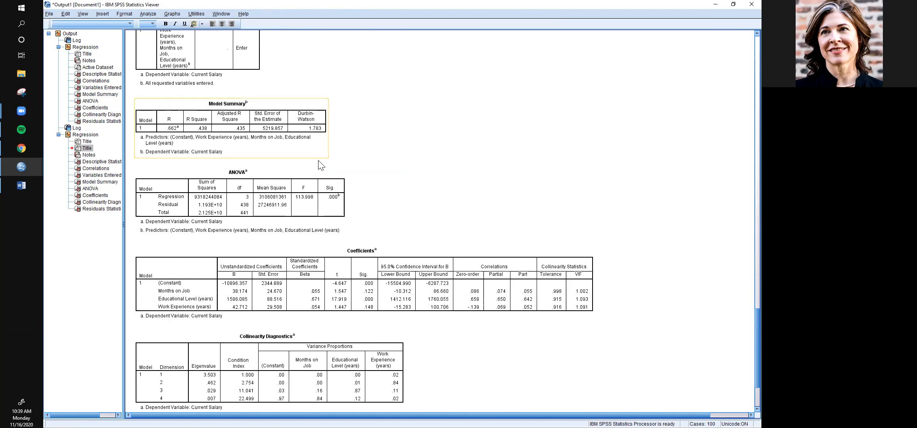
scroll(321, 166, down, 2)
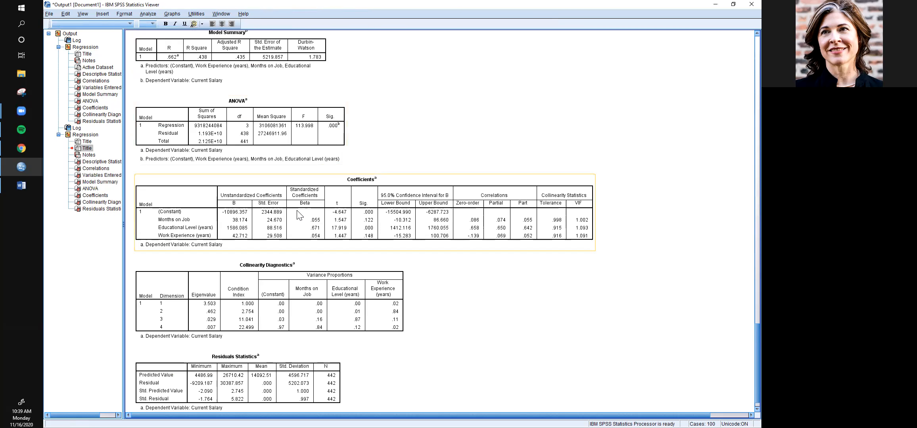
click(286, 132)
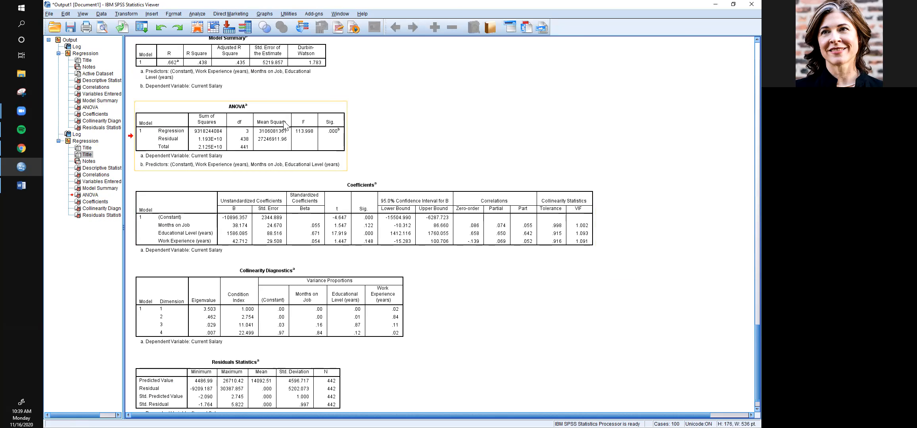
click(152, 14)
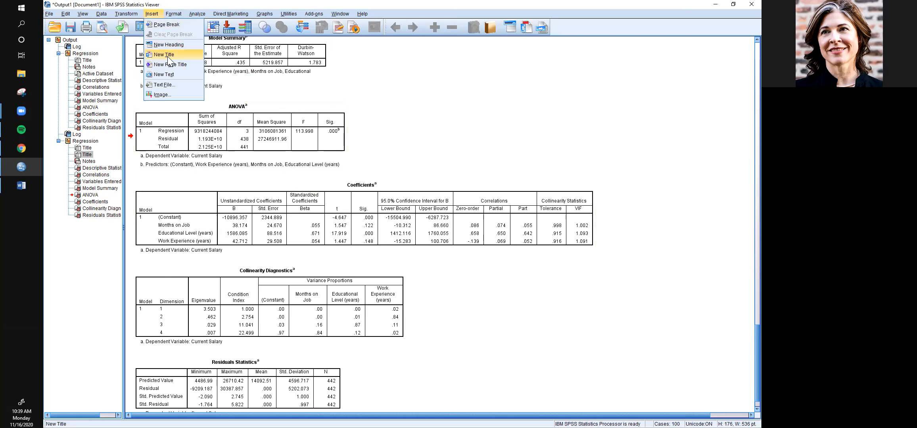
click(168, 55)
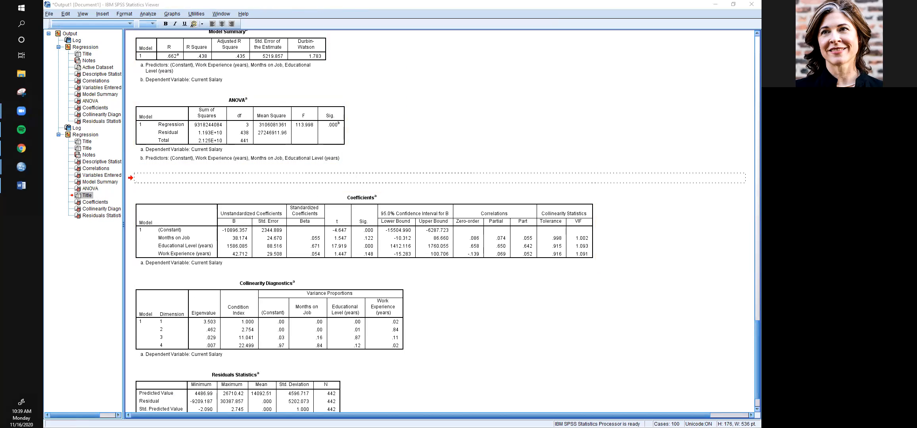
- Circle R Square and underline the ANOVA F, significance and degrees of freedom plus the Educational Level statistics with the annotation pen
mouse_move(195, 38)
mouse_down()
mouse_move(206, 68)
mouse_move(211, 42)
mouse_move(200, 38)
mouse_up()
drag(297, 127, 344, 128)
drag(245, 129, 249, 136)
drag(227, 249, 373, 249)
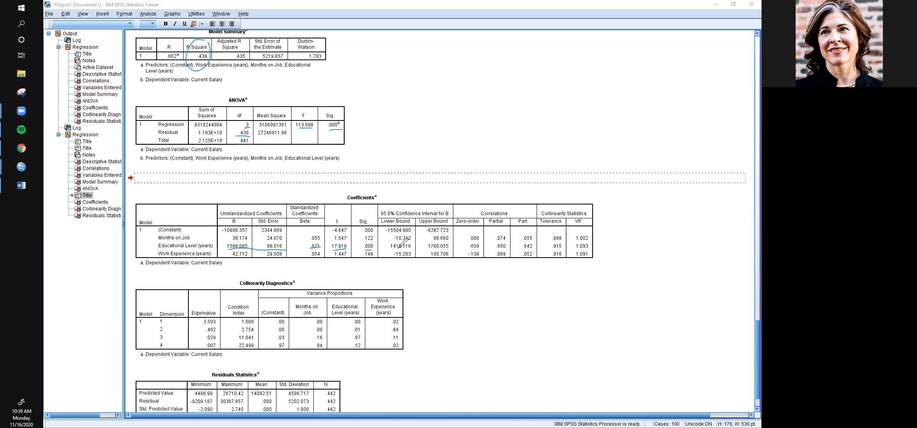
drag(436, 251, 446, 251)
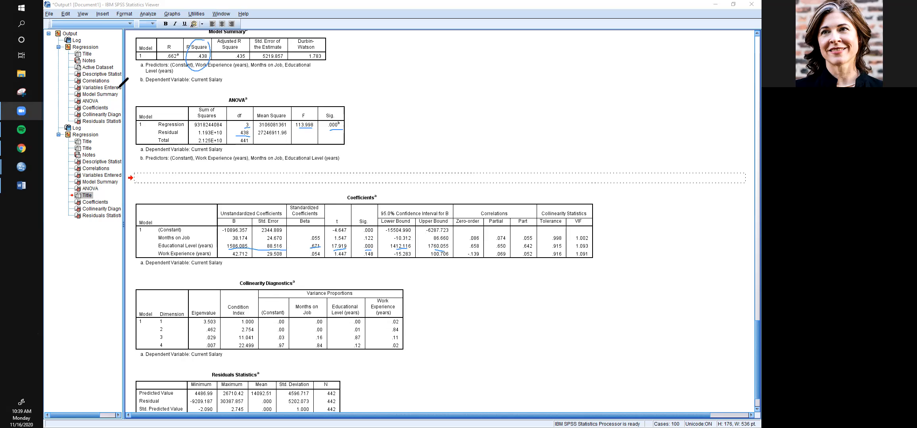
- Outline the unstandardized and standardized coefficient columns in pink, label them b, SE and β, and add a star below
mouse_move(217, 195)
mouse_down()
mouse_move(221, 266)
mouse_move(326, 264)
mouse_move(324, 198)
mouse_move(294, 183)
mouse_move(212, 189)
mouse_up()
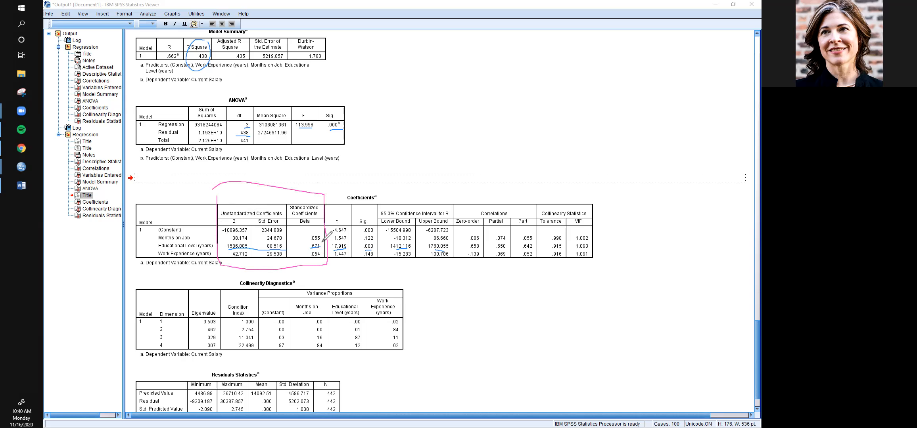
drag(323, 243, 320, 244)
mouse_move(232, 194)
mouse_down()
mouse_move(231, 201)
mouse_move(309, 195)
mouse_move(303, 201)
mouse_up()
mouse_move(225, 266)
mouse_down()
mouse_move(224, 273)
mouse_move(226, 266)
mouse_up()
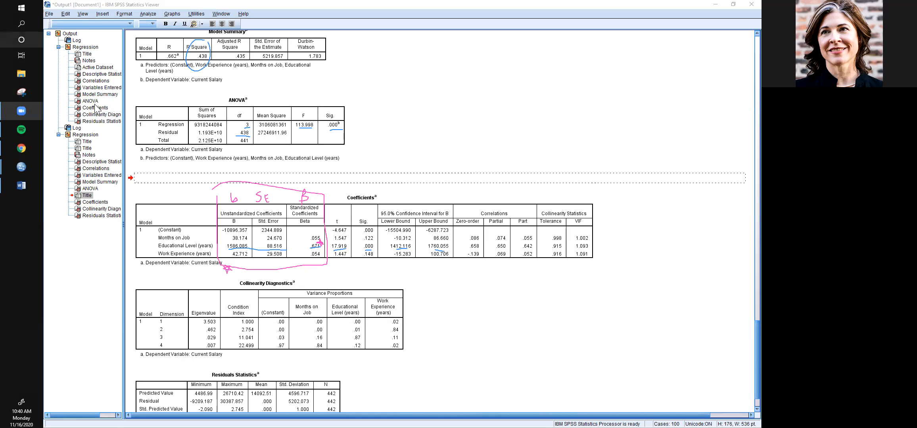
- Start the write-up in the title below the ANOVA table with "The model is significant, R2 = .44, F("
click(157, 181)
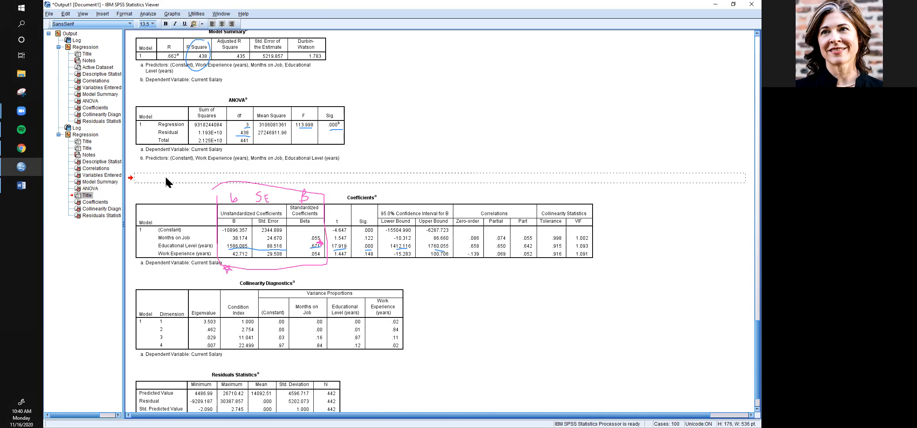
text(THe mod)
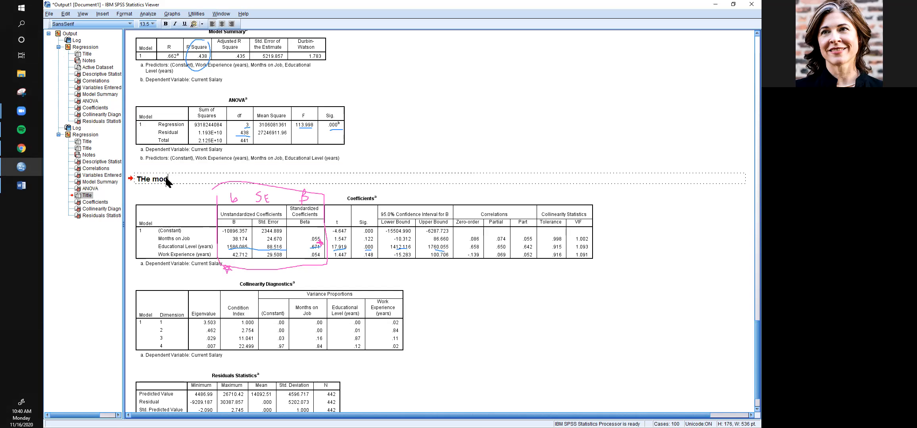
key(BackSpace)
key(BackSpace)
text(he model is significant, R2 = .44, F()
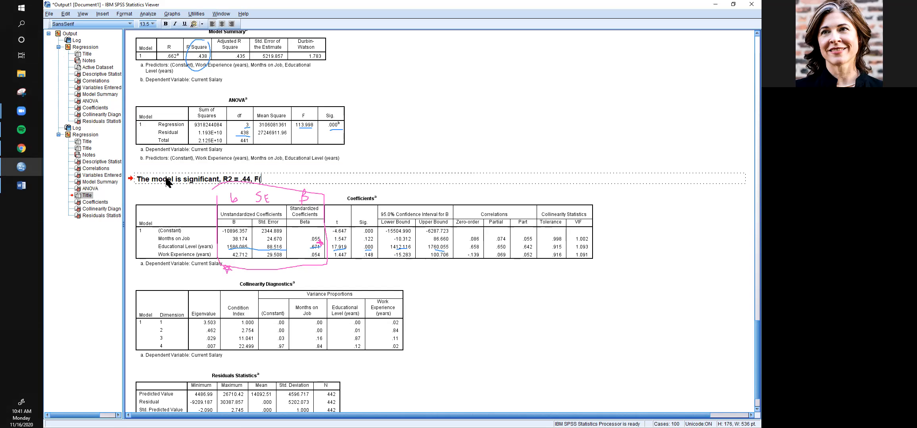
text(3, 438) = )
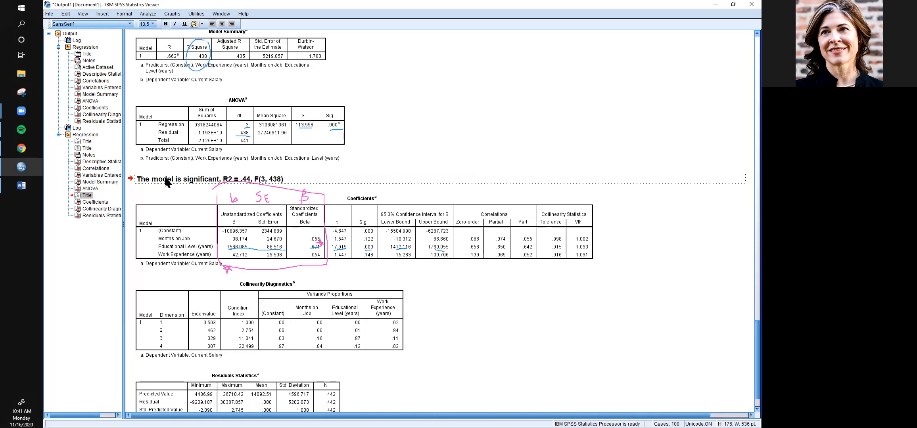
text(113.)
- Complete the model statistics in the write-up as F(3, 438) = 114.00, p<.001
key(BackSpace)
key(BackSpace)
text(4.00, p<.001.)
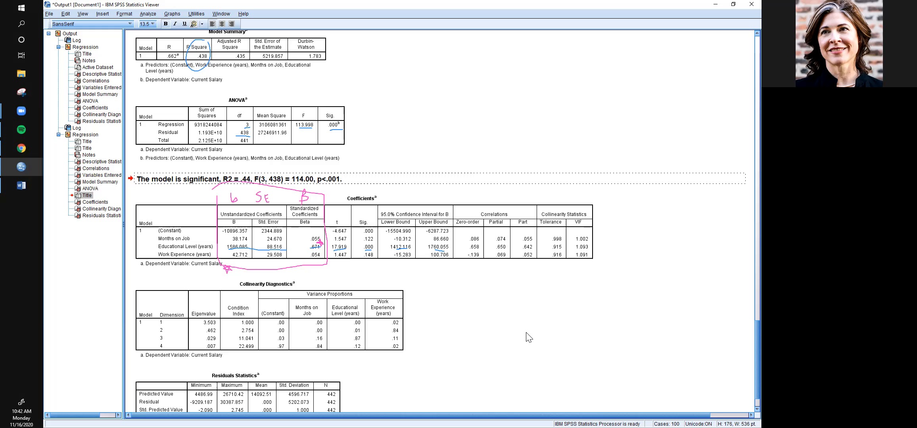
- Add the sentence "Education was the only variable that significantly predicted current salary" to the write-up
text(Education was the only variable)
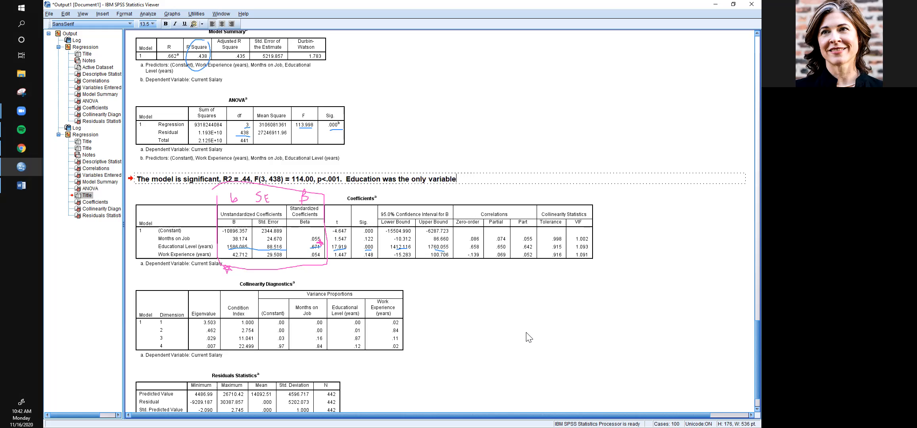
text( that significantly)
text(predicted current salary)
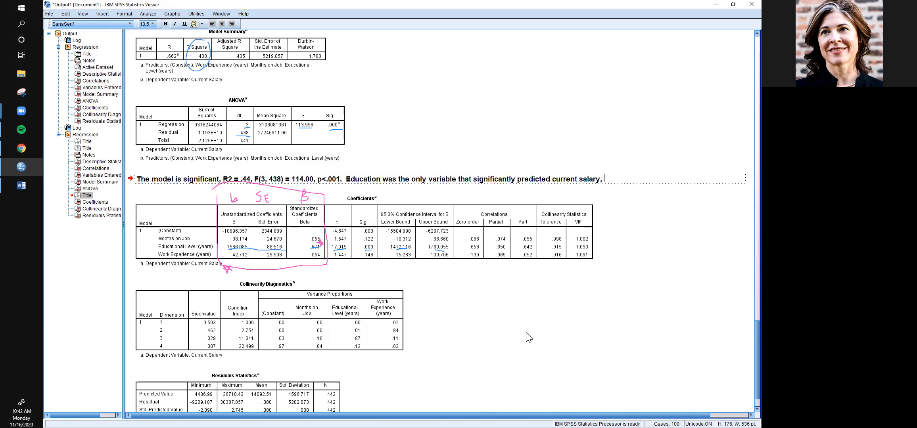
text(, B = .67, t()
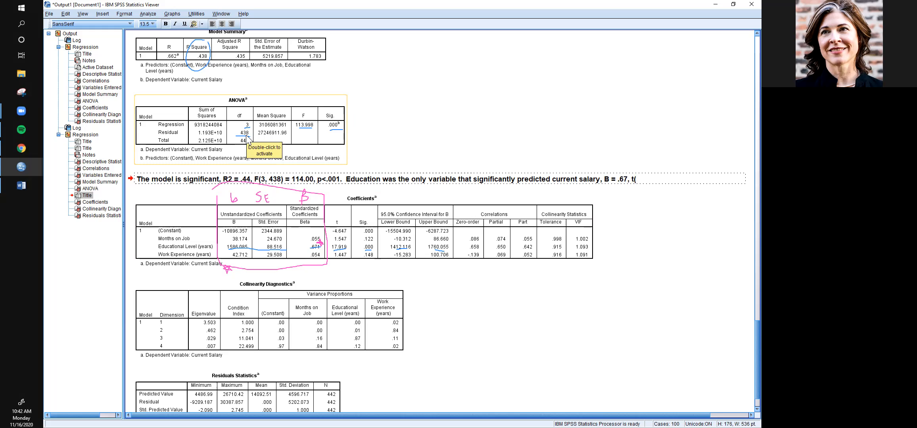
- Append the education predictor's statistics to the sentence: B = .67, t(438) = 17.92, p<.001
text(438) =)
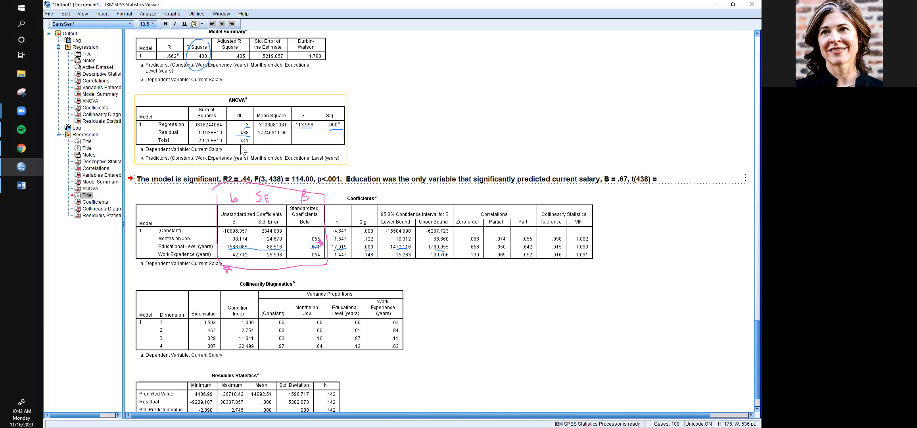
text( 17.92, p<.001.)
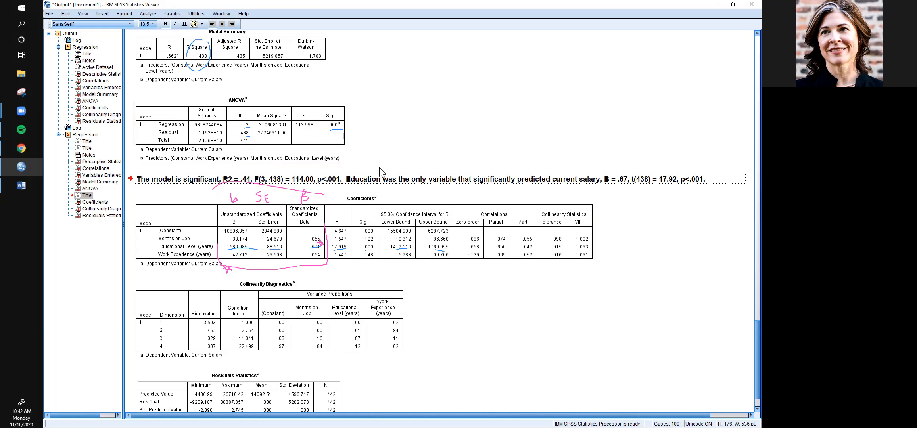
text(THis is a medi)
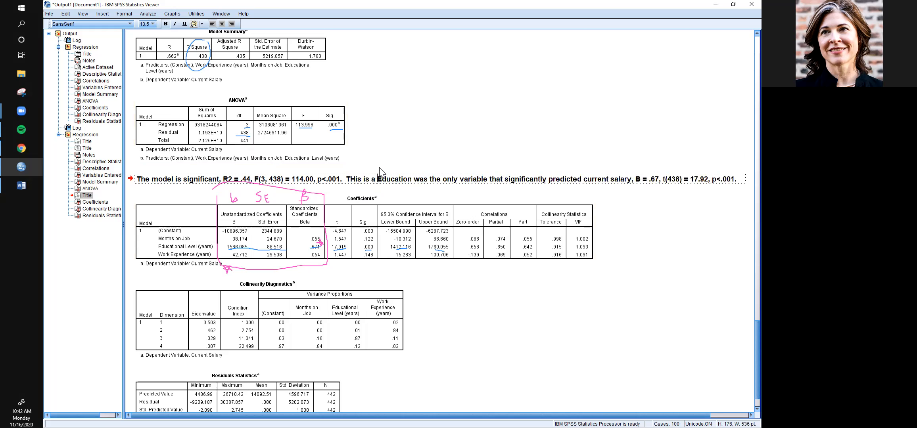
text(um e)
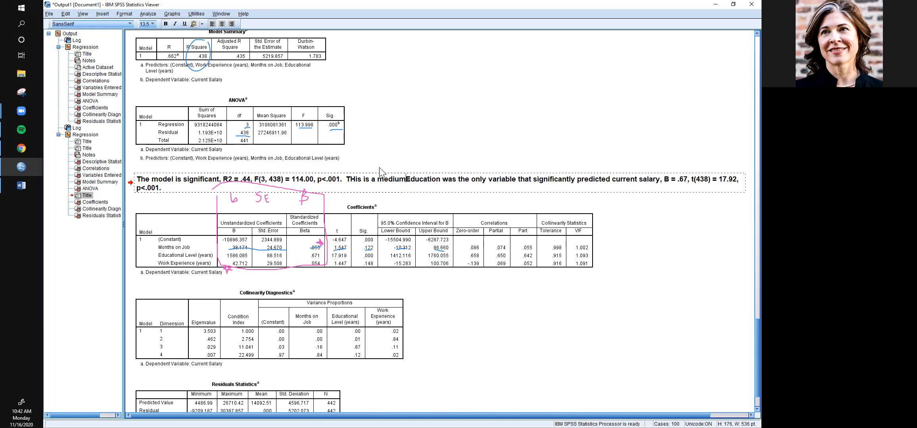
text(ffect.)
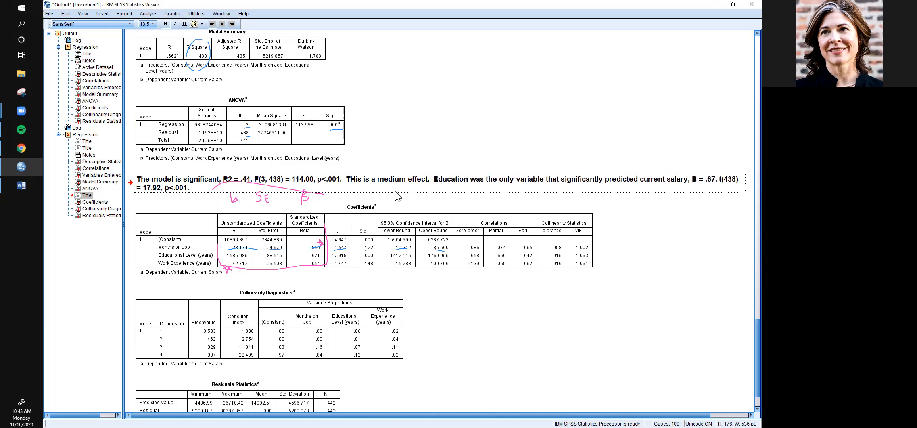
- Insert the sentence "This is a medium effect." before the sentence about education
click(355, 181)
key(BackSpace)
text(h)
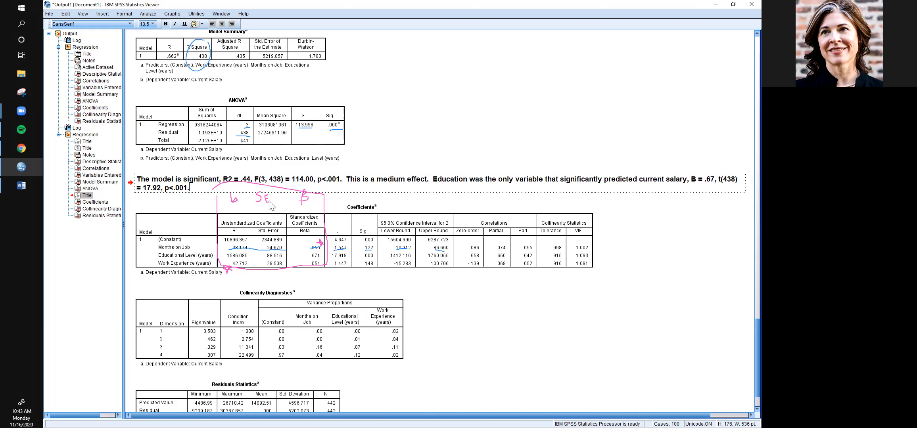
- End the write-up with the sentence "As education increases, so does current salary."
text(As education increases, so does current salary)
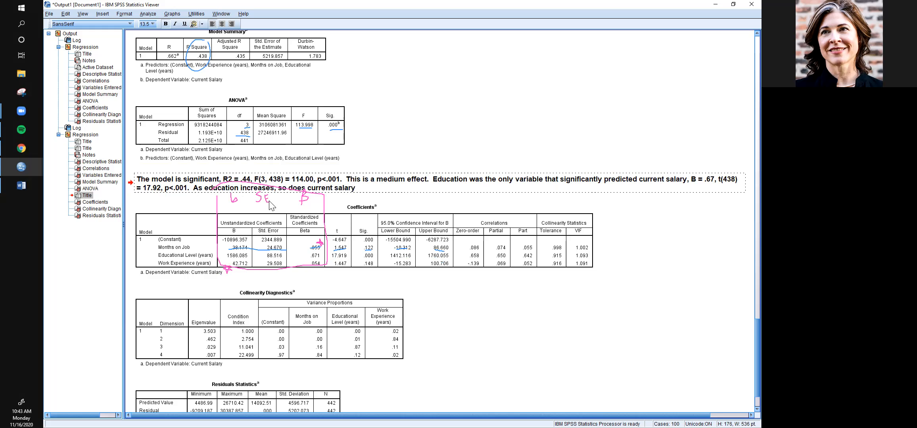
text(.)
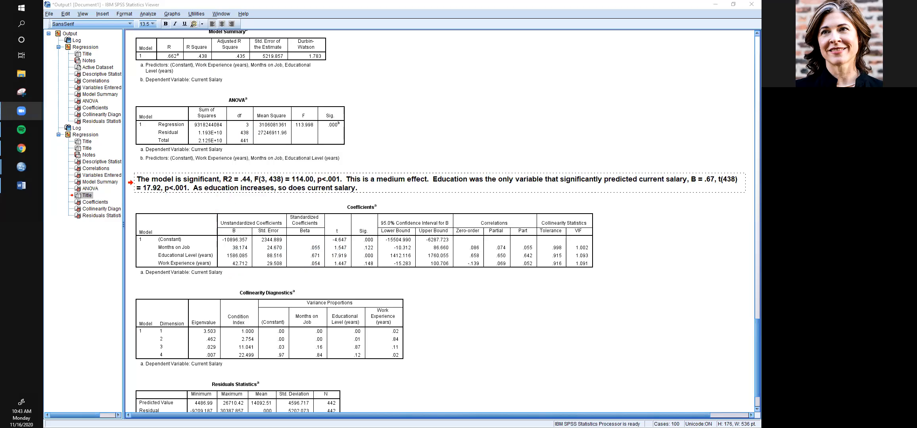
- Minimize the output viewer and go to the Homework Requirements in the Week 12 lab notes in Chrome
click(714, 4)
scroll(280, 228, down, 7)
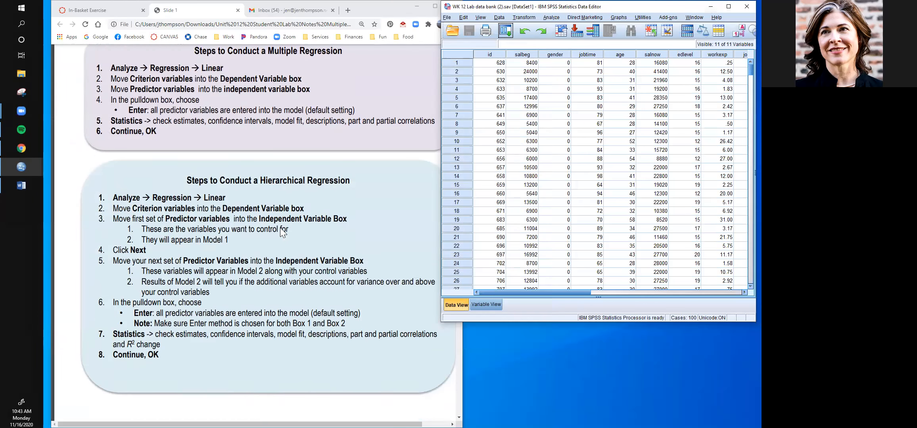
scroll(280, 229, down, 15)
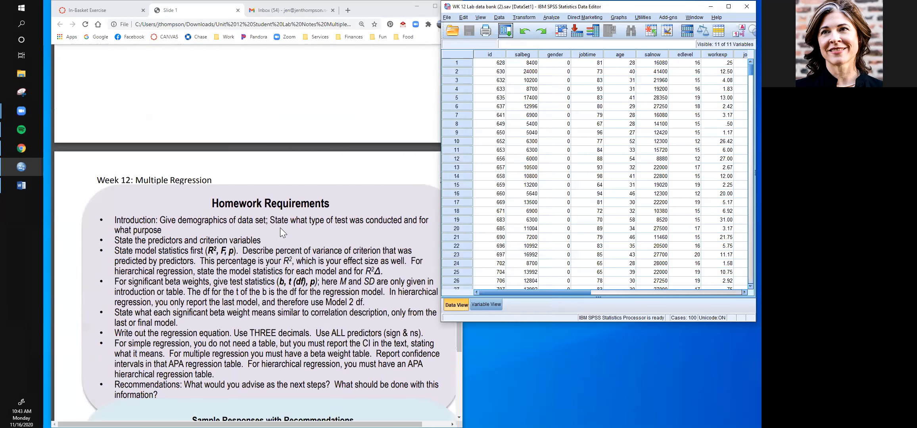
- Go to the Sample Responses with Recommendations in the lab notes and shift the data editor window clear of the text
scroll(280, 232, down, 2)
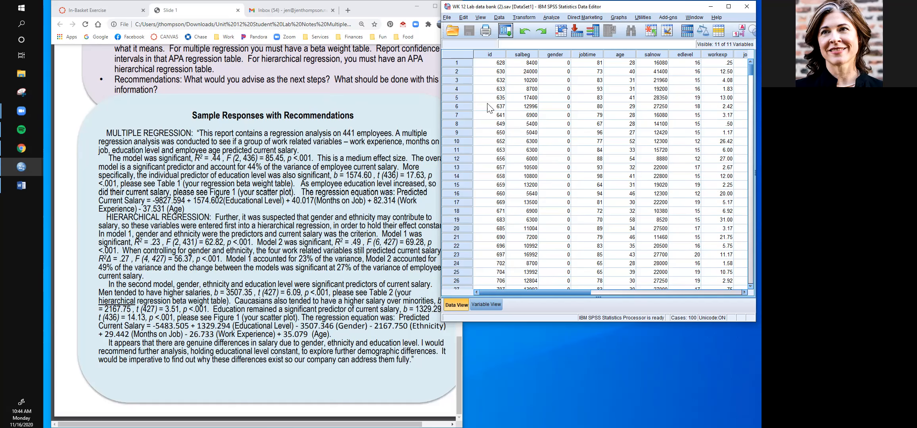
double_click(559, 5)
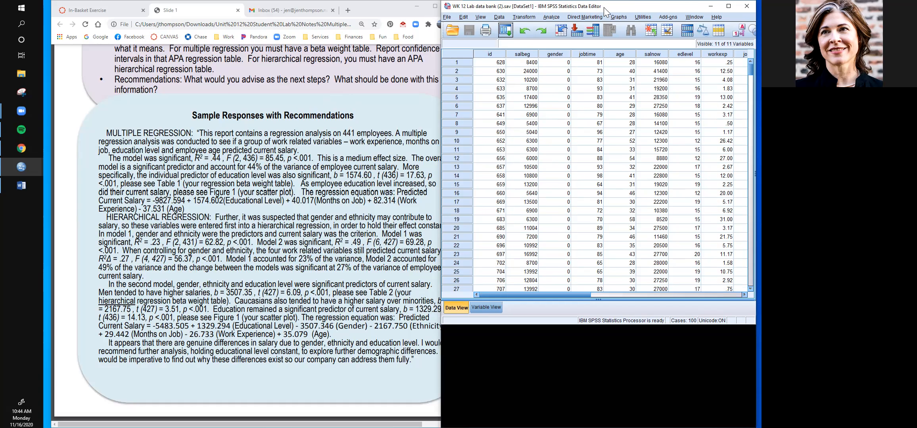
drag(619, 8, 644, 8)
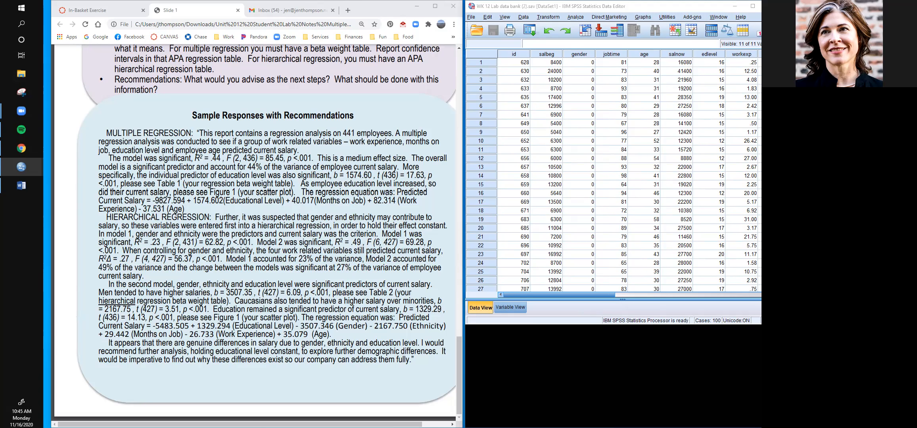
- Return to the output viewer and append "The regression equation is -10,896.357" to the write-up
key(alt+Tab)
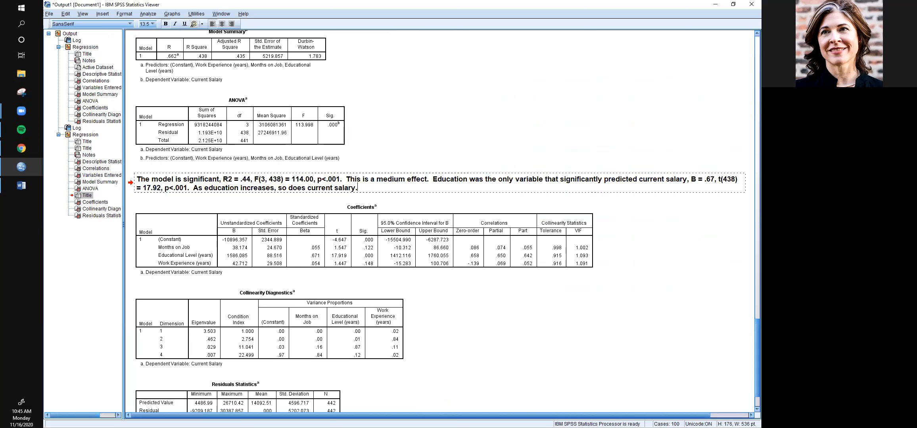
text(The regression equation is)
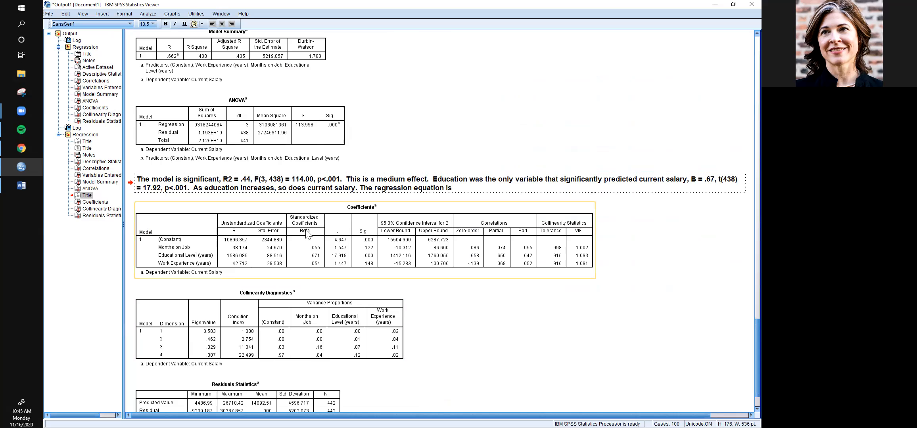
text(-1)
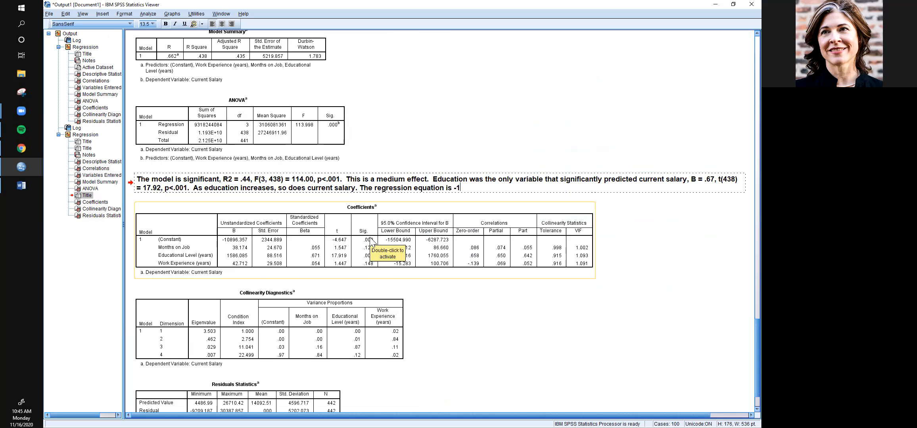
text(0,896)
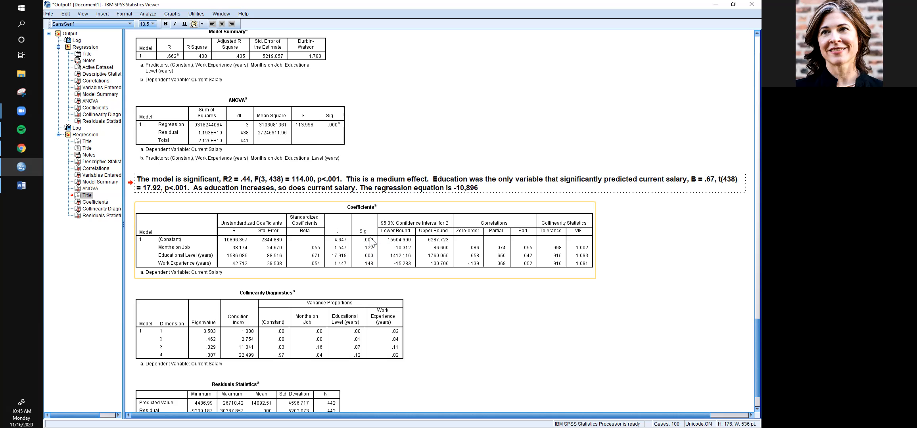
text(.357)
- Insert "Current Salary =" before the constant in the regression equation
key(Left)
key(Left)
key(Left)
key(Left)
key(Left)
key(Left)
key(Left)
key(Left)
text(Current Ssalar)
key(BackSpace)
key(BackSpace)
key(BackSpace)
key(BackSpace)
key(BackSpace)
text(alary)
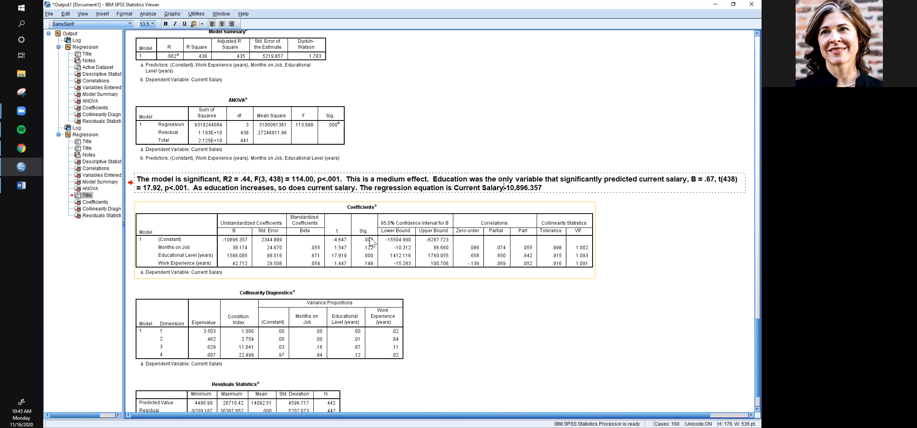
text( =)
- Add the months-on-job term +38.174(Months) to the end of the regression equation
click(559, 189)
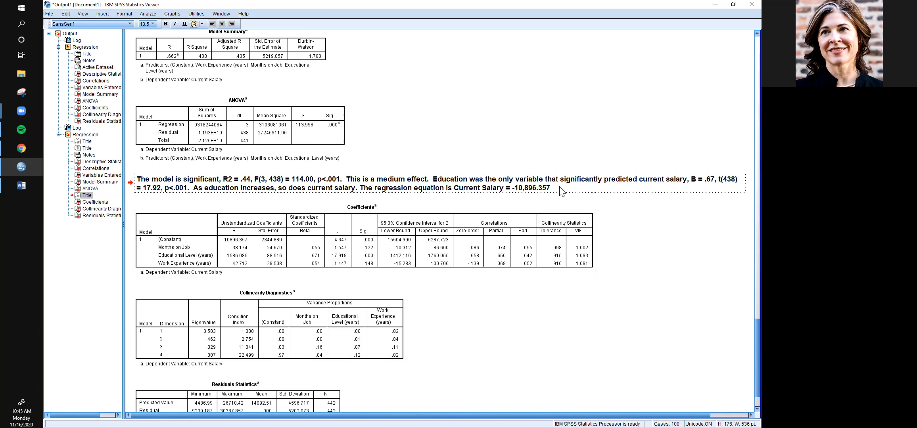
text(+38.174(Months) + 1586.085(Education))
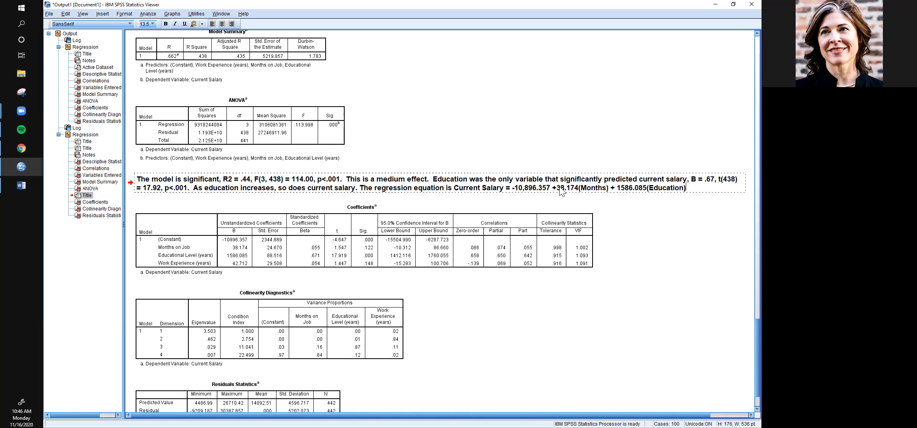
text( + 42.712(Work)
- Minimize the output viewer and examine the lab notes' hierarchical regression steps, statistics definitions and sample responses
click(715, 5)
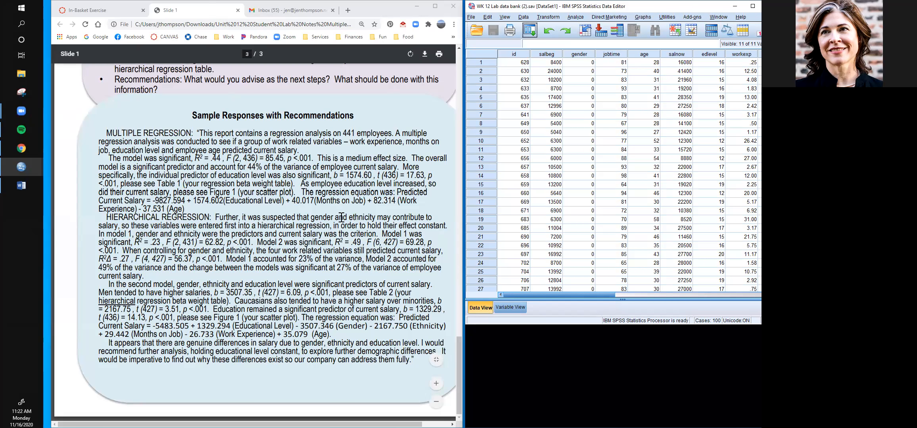
scroll(341, 218, up, 7)
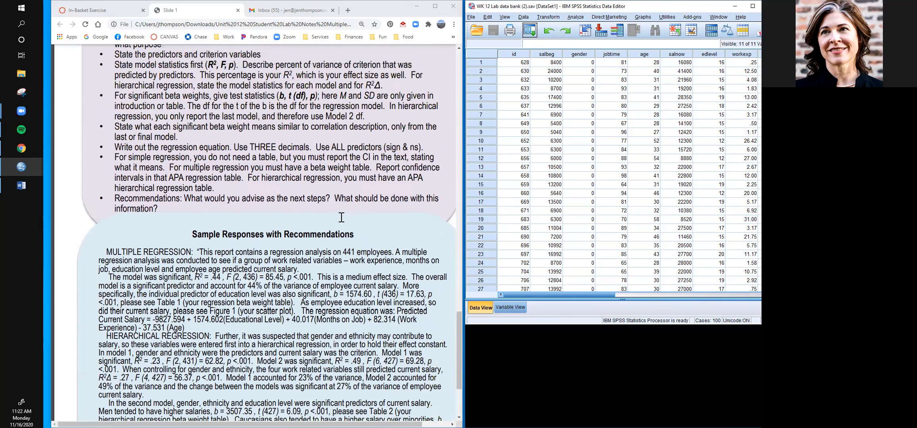
scroll(341, 218, up, 15)
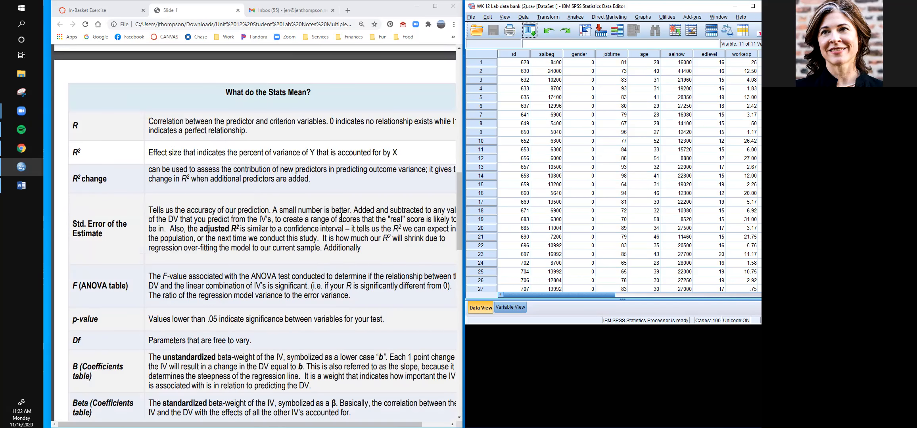
scroll(341, 218, up, 4)
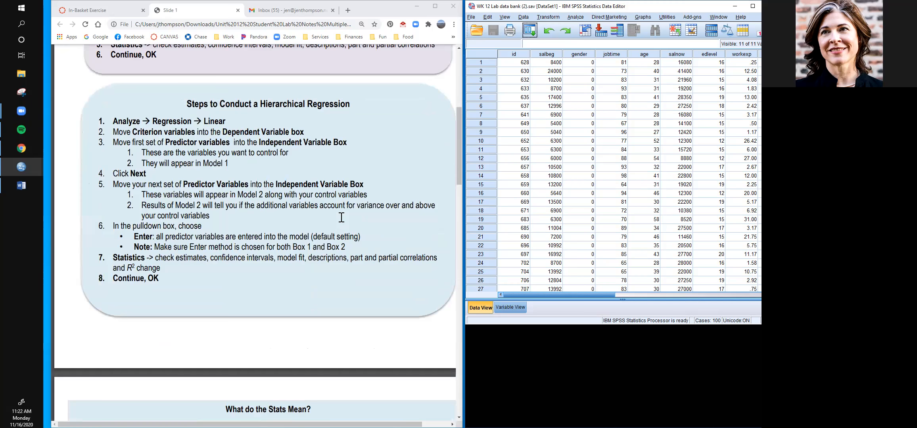
scroll(341, 218, up, 1)
scroll(341, 218, down, 1)
scroll(265, 217, down, 7)
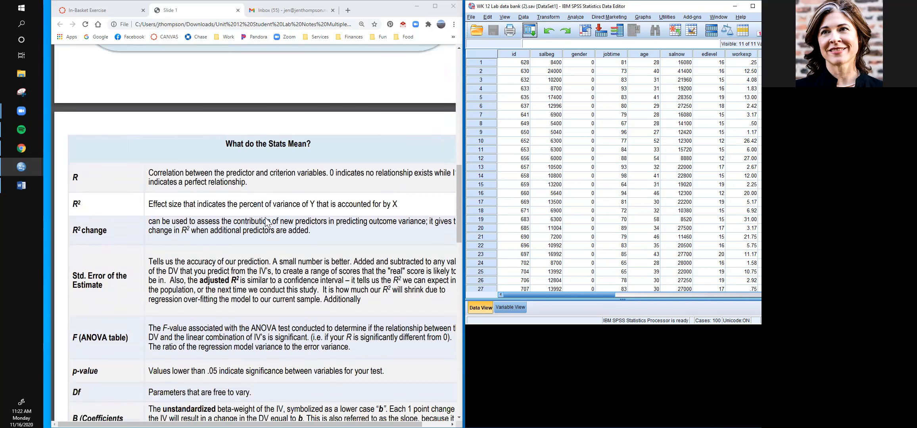
scroll(266, 218, down, 1)
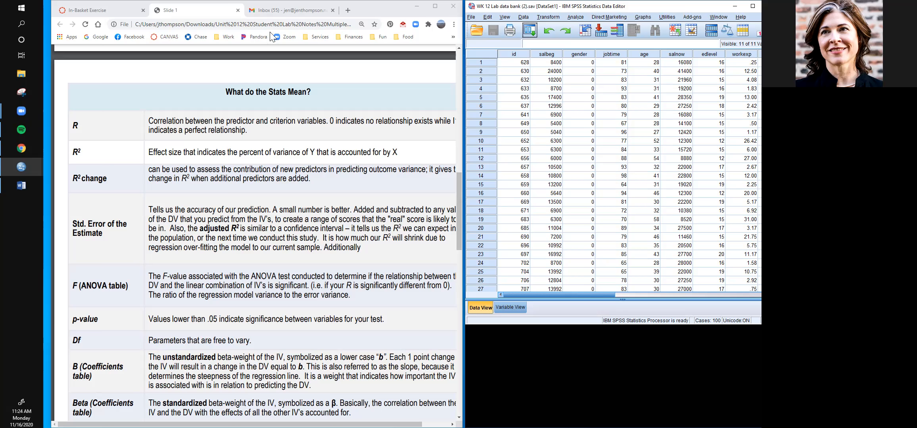
scroll(334, 149, down, 10)
scroll(334, 149, down, 8)
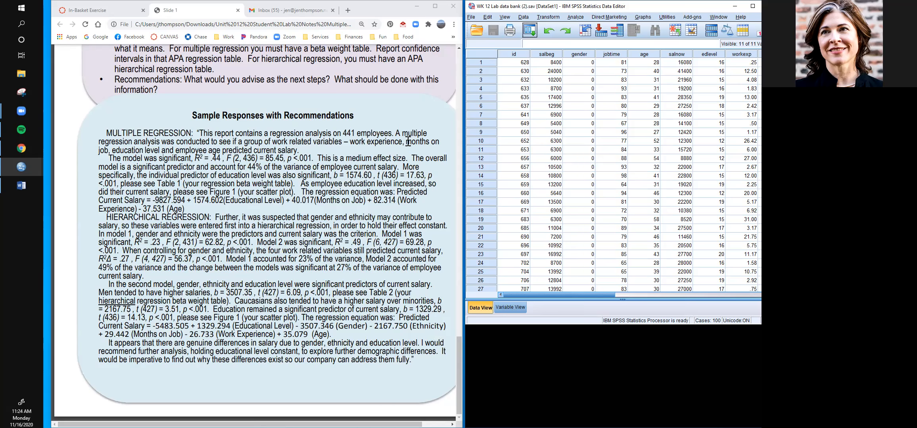
- Open the Linear Regression setup, reset it, and assign Current Salary as the dependent variable
click(575, 18)
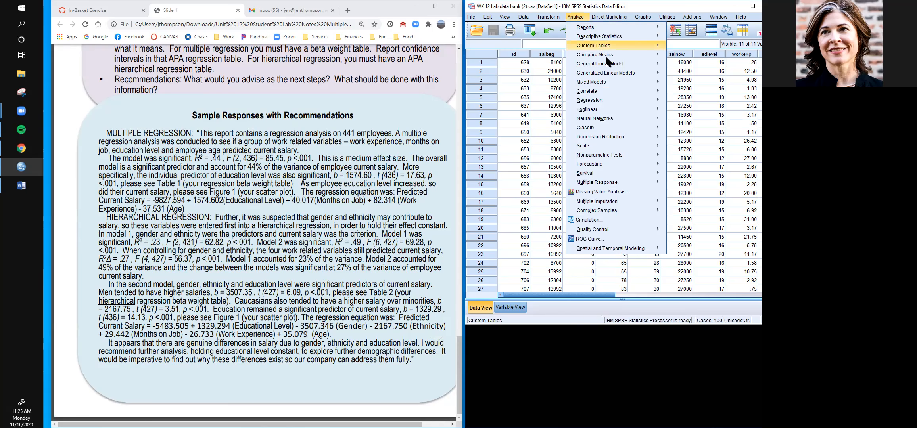
mouse_move(626, 100)
click(693, 110)
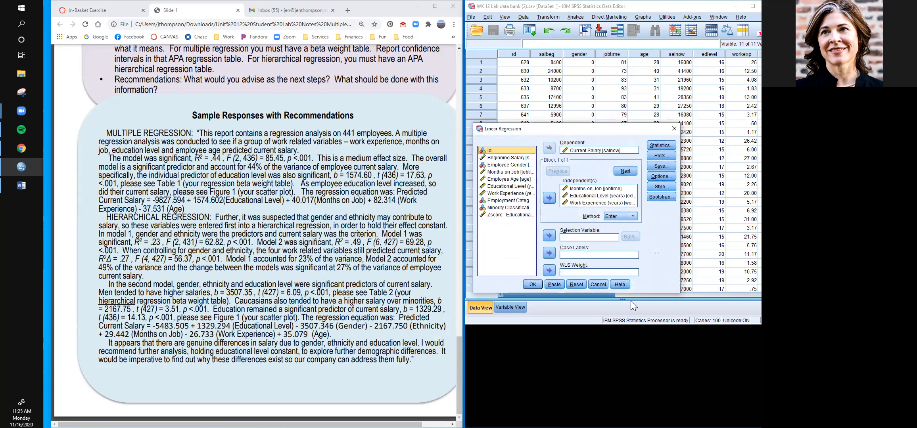
click(580, 285)
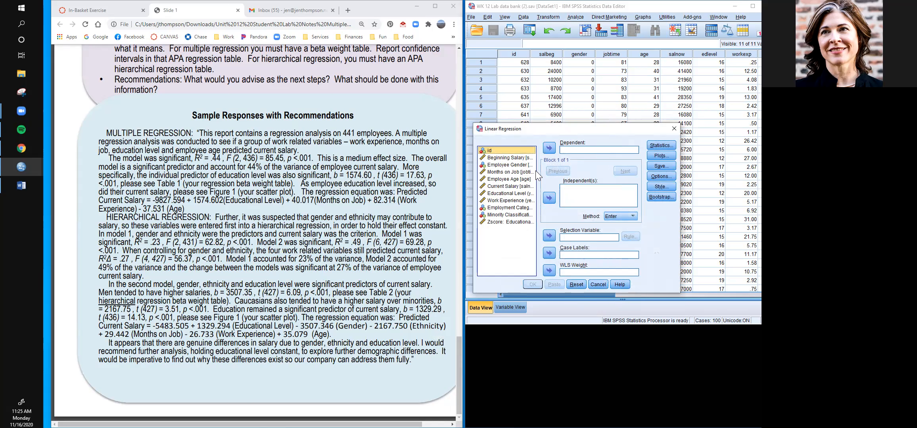
click(508, 186)
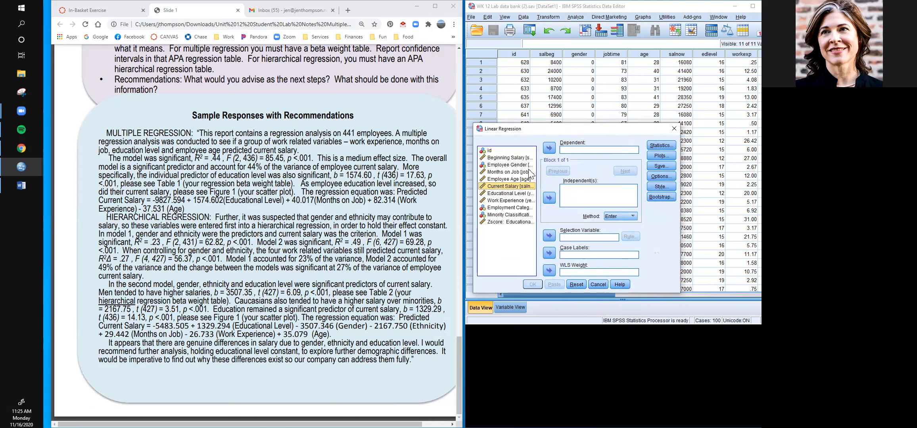
click(549, 148)
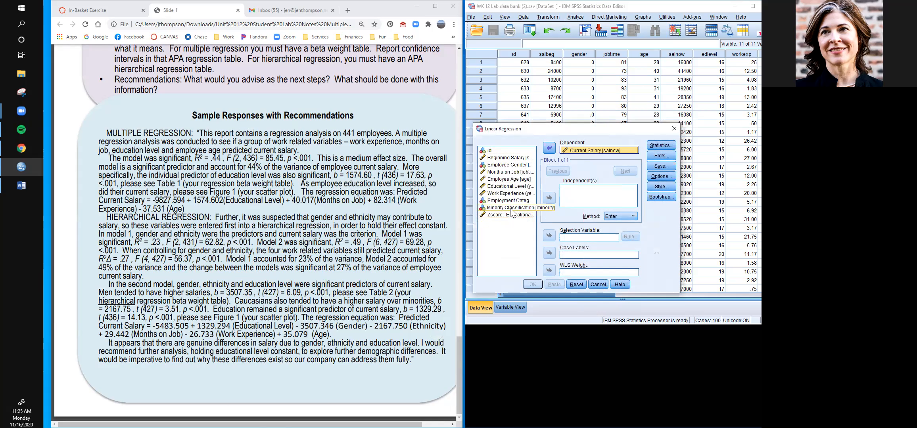
- Add Minority Classification and Employee Gender as the independent variables of the first block
click(511, 210)
click(548, 199)
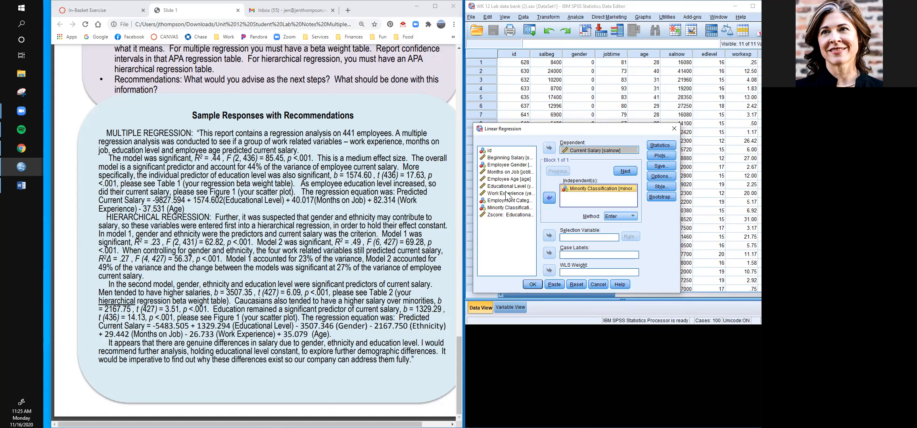
click(509, 165)
click(550, 199)
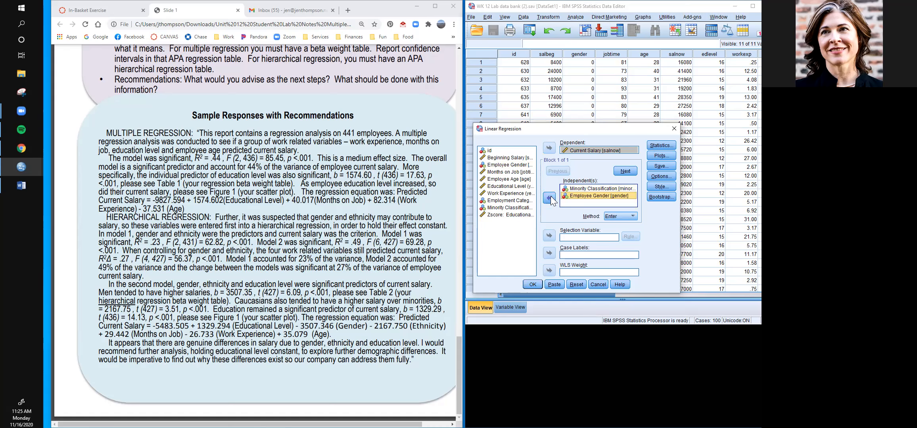
- Check the value labels of the gender and minority variables in the variable definitions, keeping the regression setup open
click(519, 308)
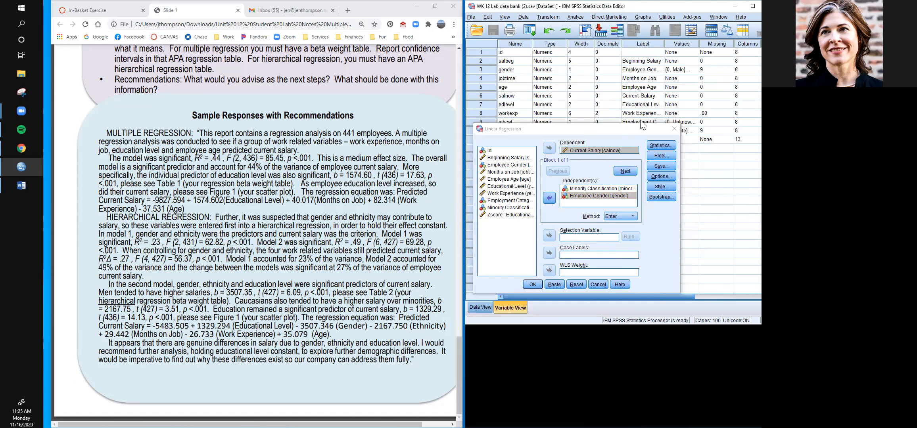
click(692, 71)
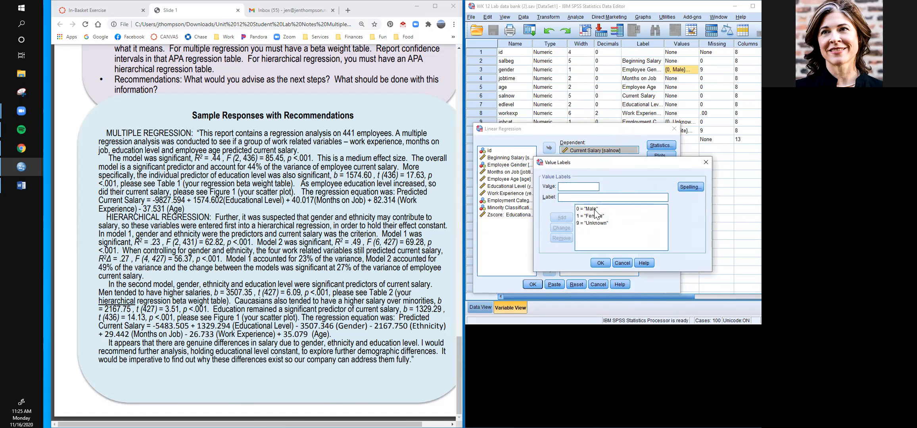
click(606, 261)
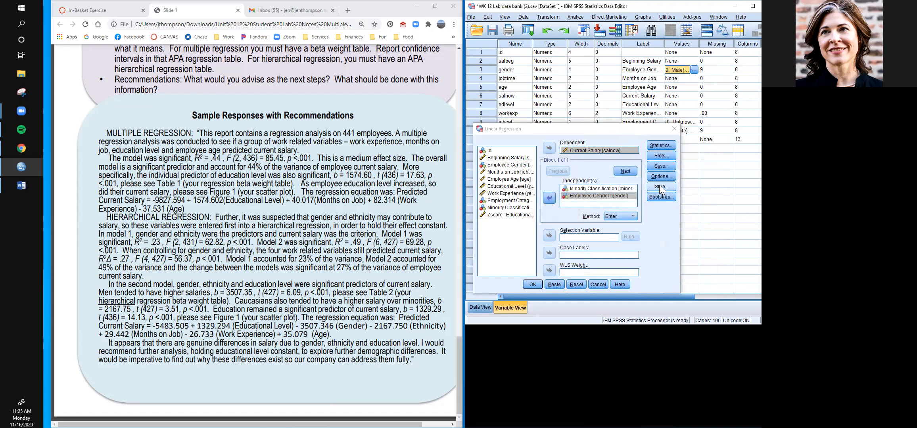
drag(639, 131, 632, 172)
click(693, 130)
click(694, 131)
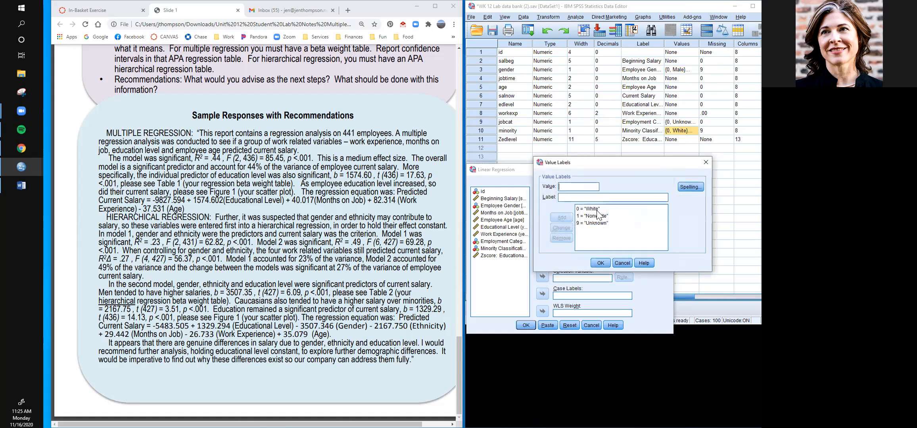
click(605, 261)
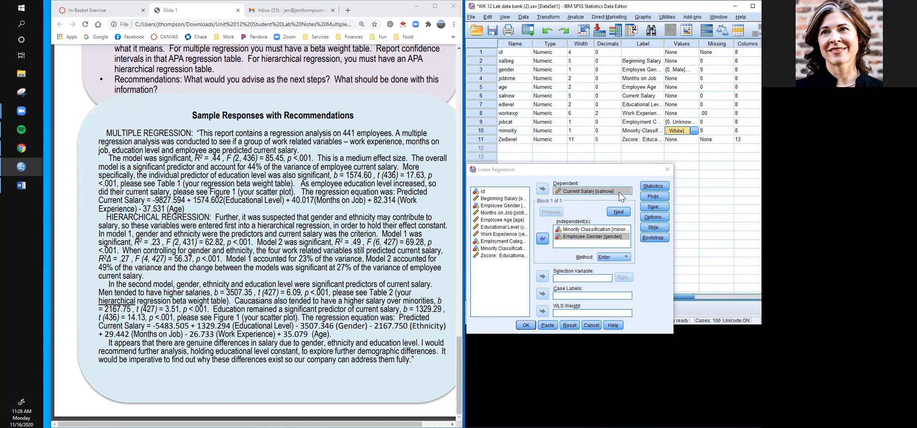
- Request confidence intervals, R squared change, descriptives, part and partial correlations, collinearity diagnostics and Durbin-Watson in the regression statistics, consulting the lab notes
click(649, 185)
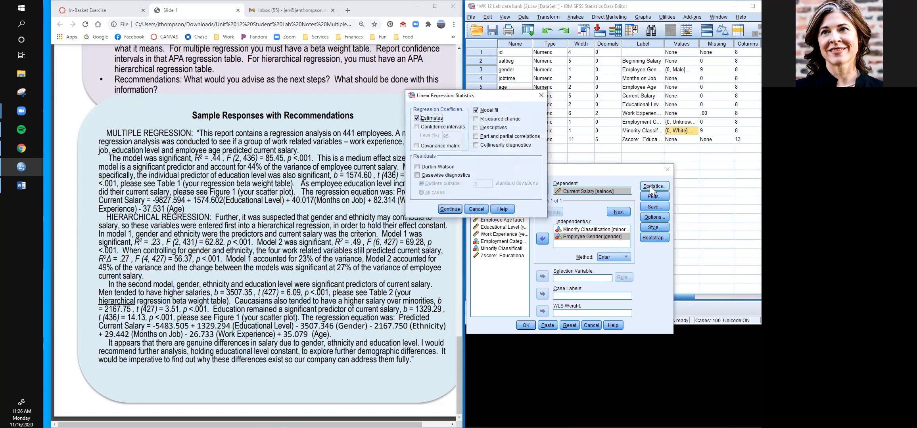
click(416, 127)
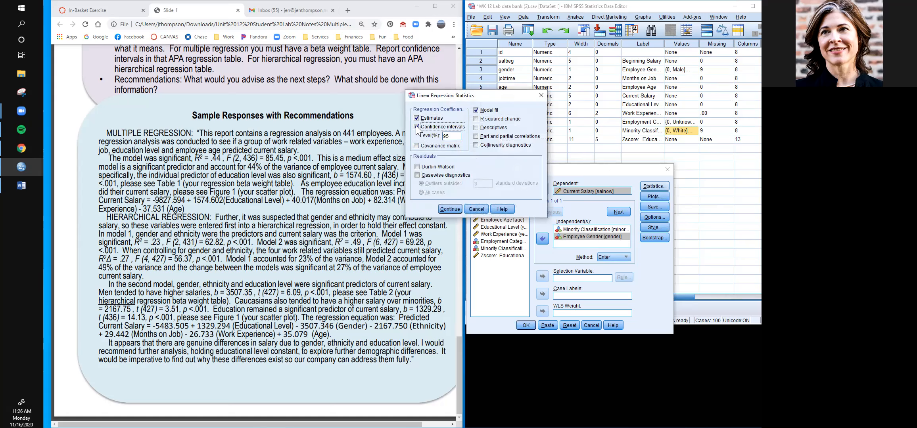
click(476, 119)
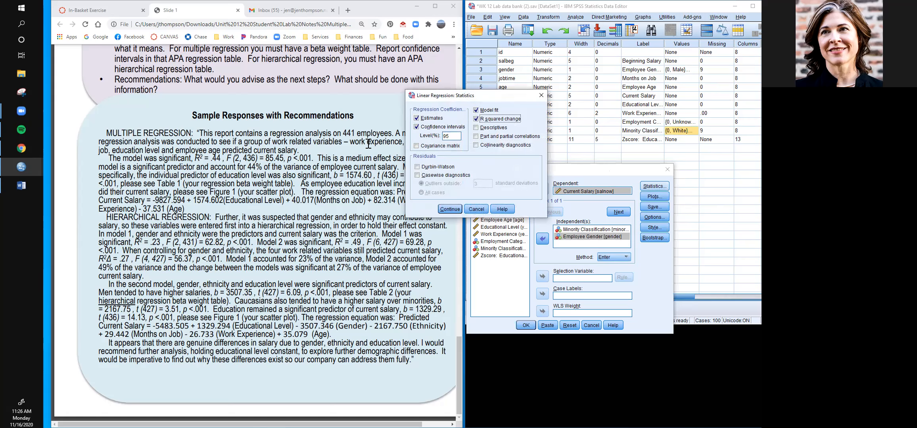
scroll(263, 129, up, 7)
scroll(263, 130, up, 15)
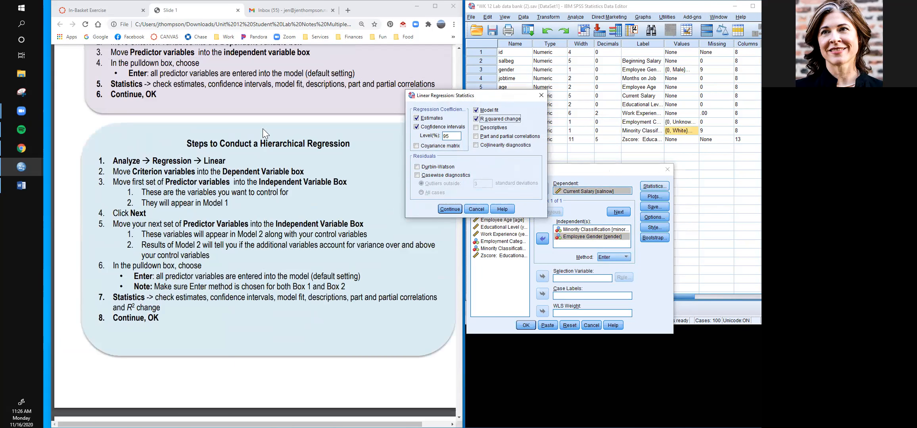
click(476, 127)
click(476, 136)
click(476, 146)
click(417, 167)
click(449, 209)
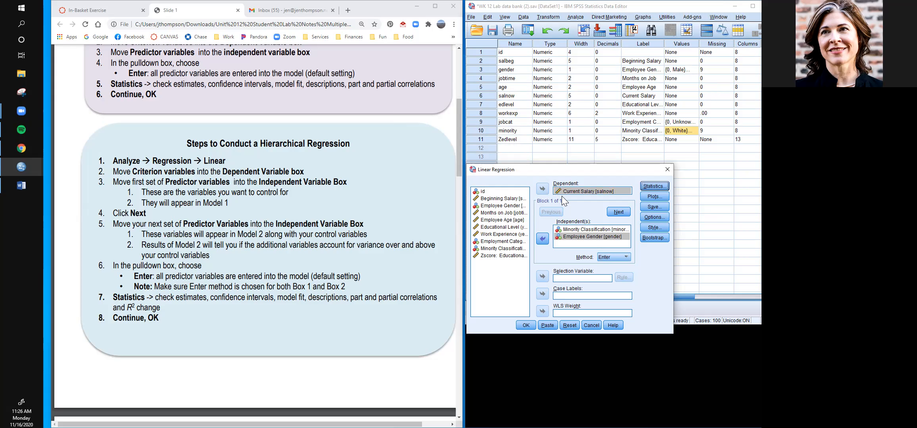
- Add Months on Job, Employee Age and Educational Level as the second block's independent variables and run the regression
click(618, 213)
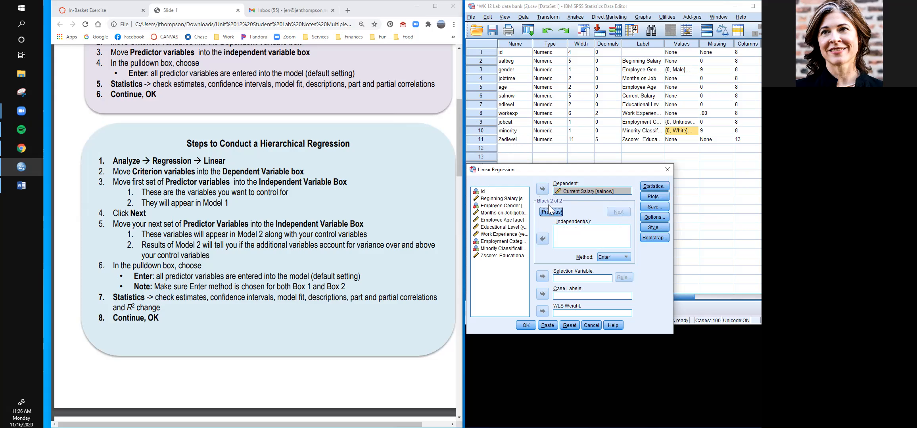
click(509, 214)
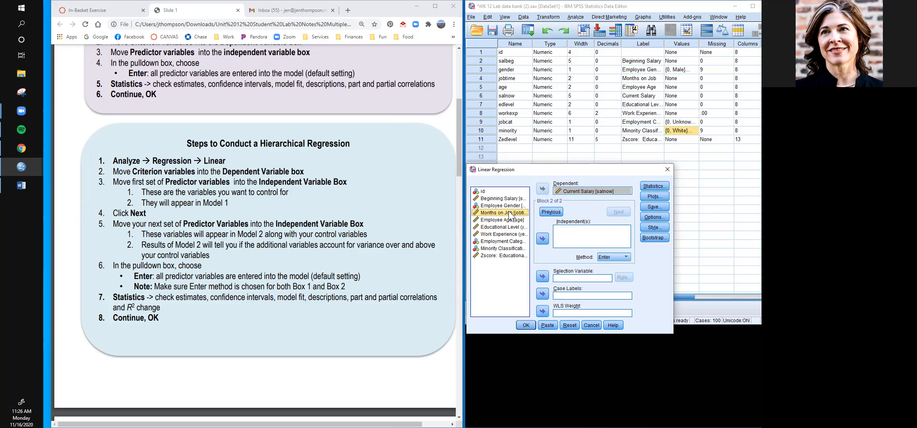
key(shift+Down)
key(shift+Down)
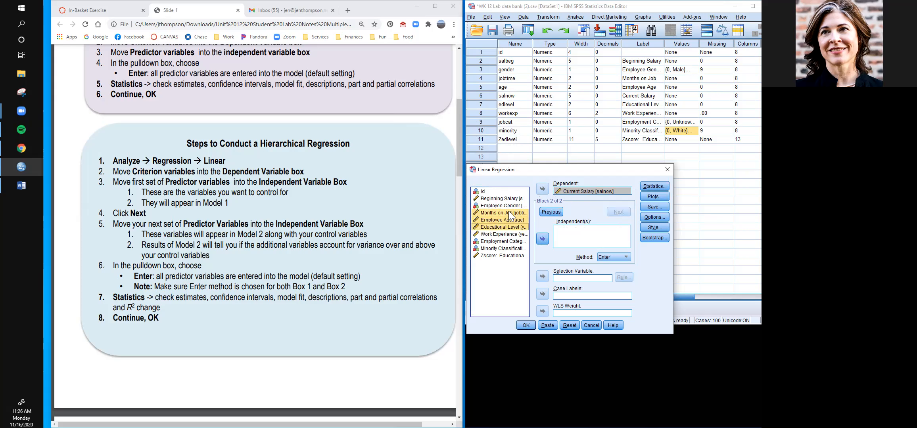
click(542, 239)
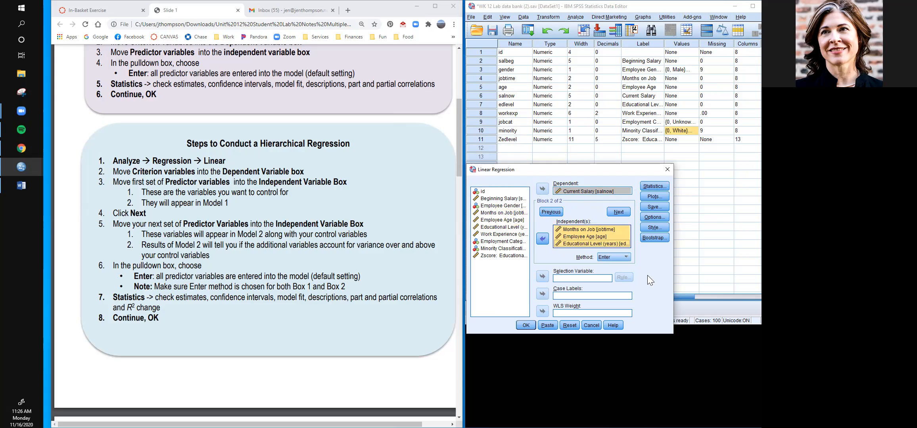
click(525, 326)
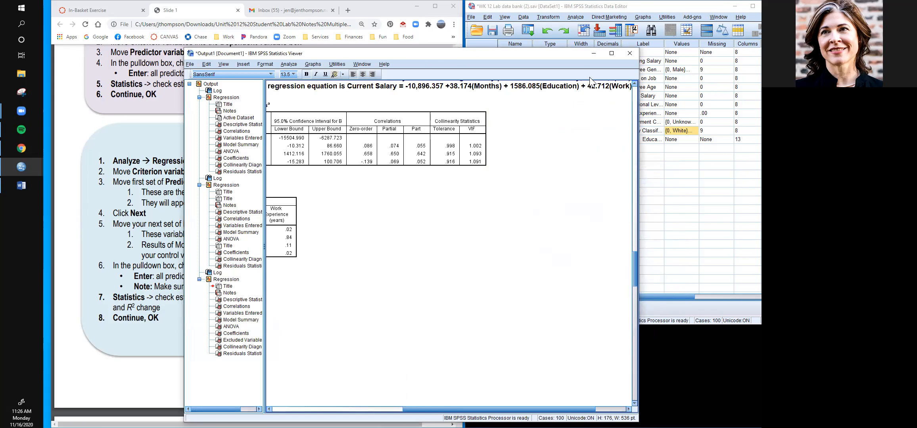
- Insert an empty title below the ANOVA table of the new hierarchical regression output
drag(506, 409, 374, 410)
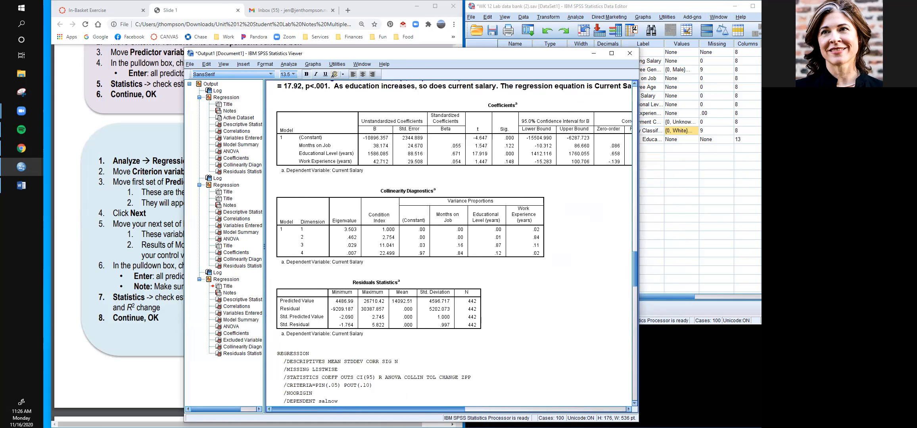
scroll(518, 260, up, 3)
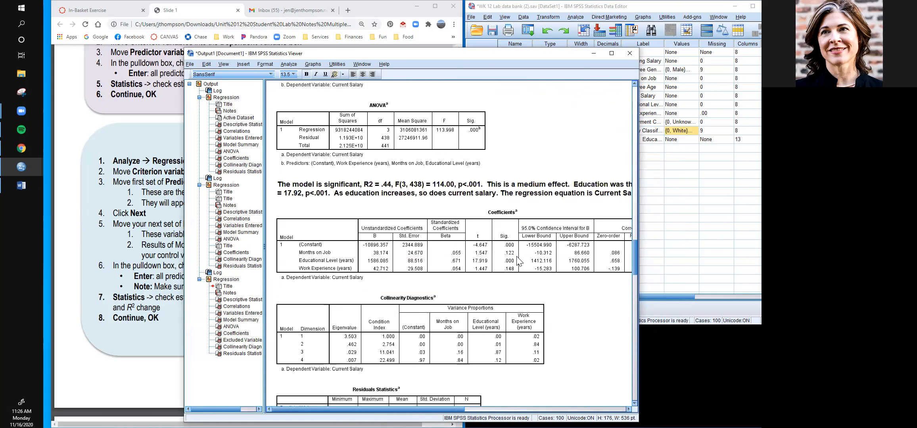
scroll(518, 260, down, 15)
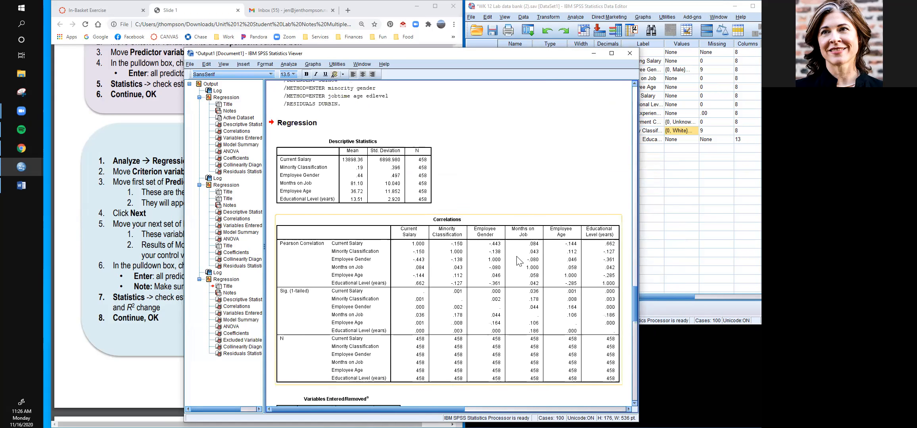
scroll(518, 260, down, 2)
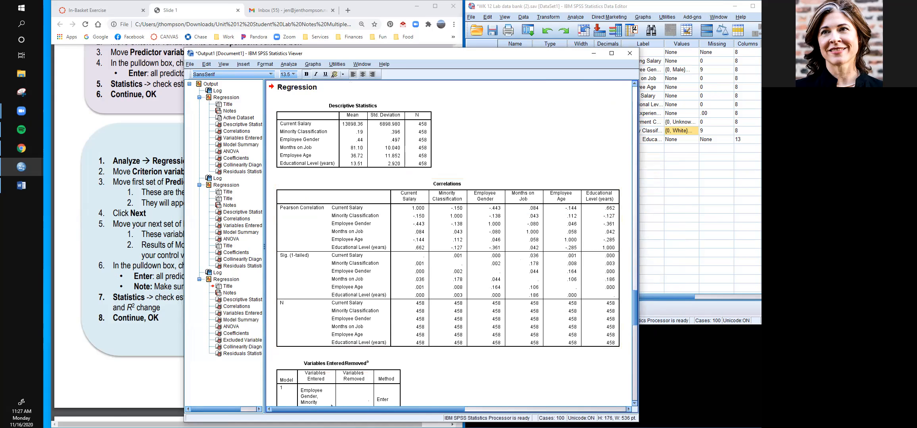
scroll(489, 322, down, 12)
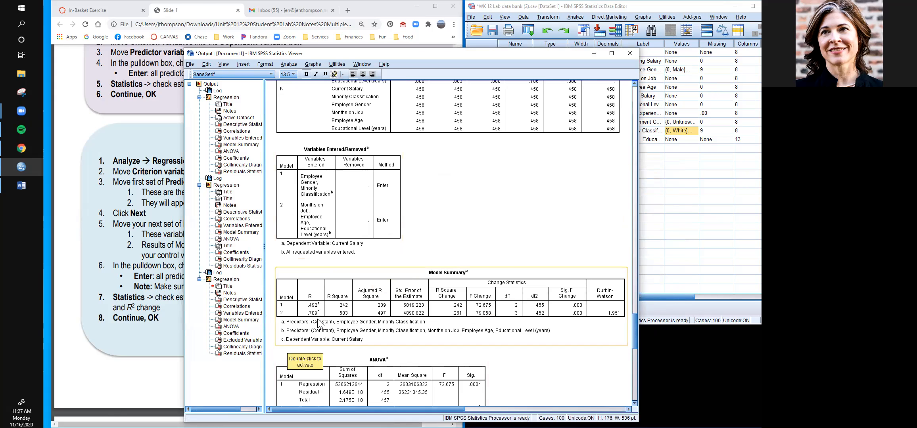
scroll(414, 292, down, 5)
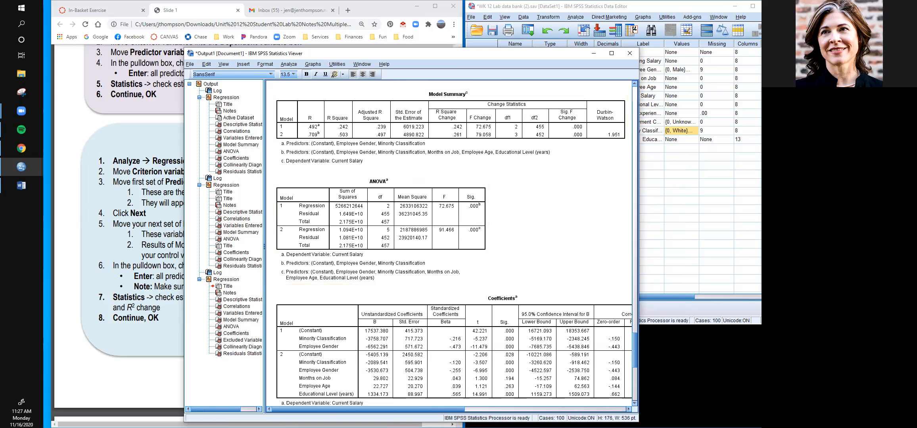
click(349, 257)
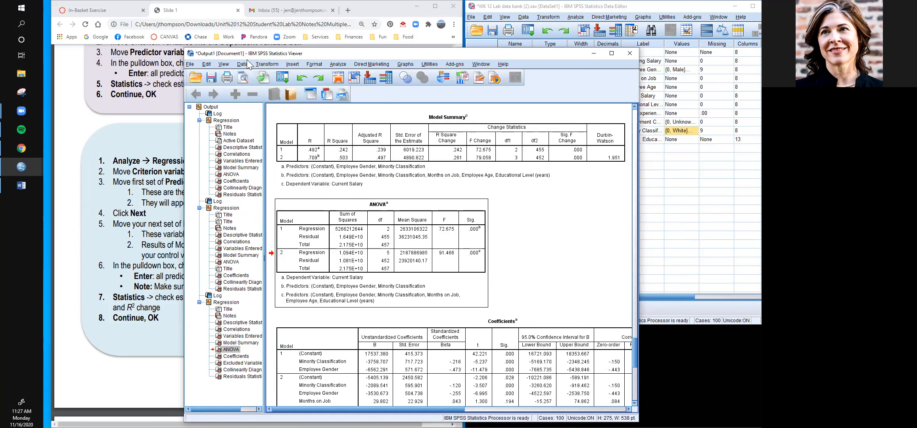
click(295, 64)
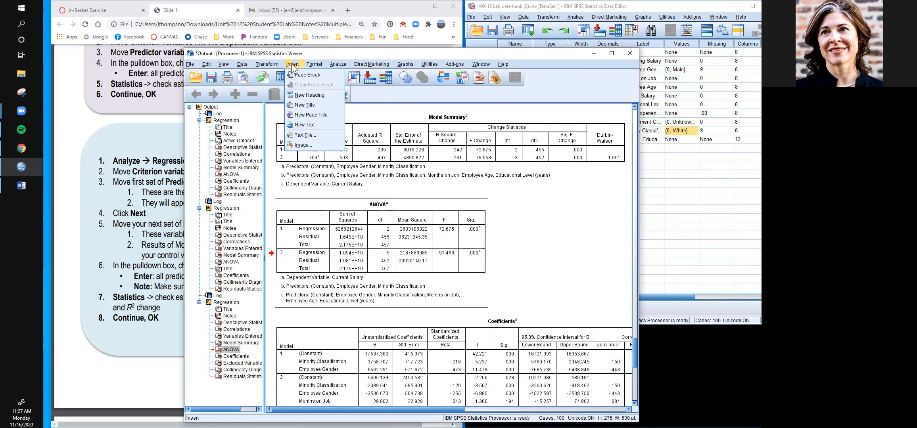
click(307, 99)
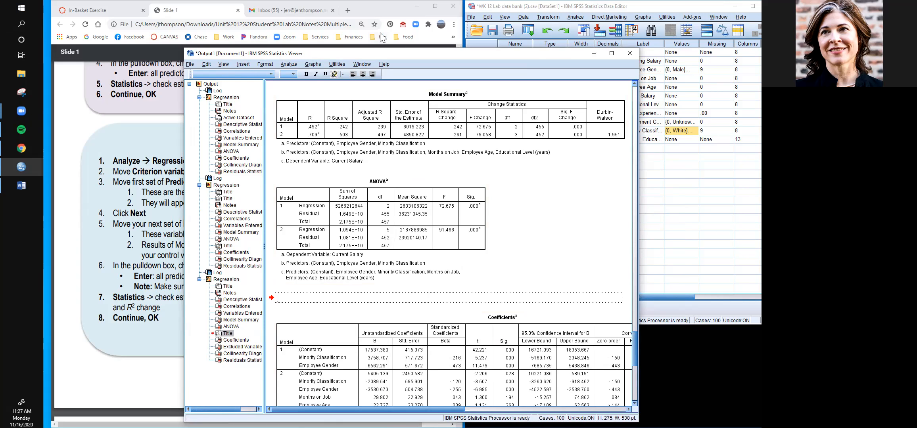
- Reposition and enlarge the output viewer window so the Model Summary, ANOVA and full Coefficients tables fit together
drag(373, 51, 338, 7)
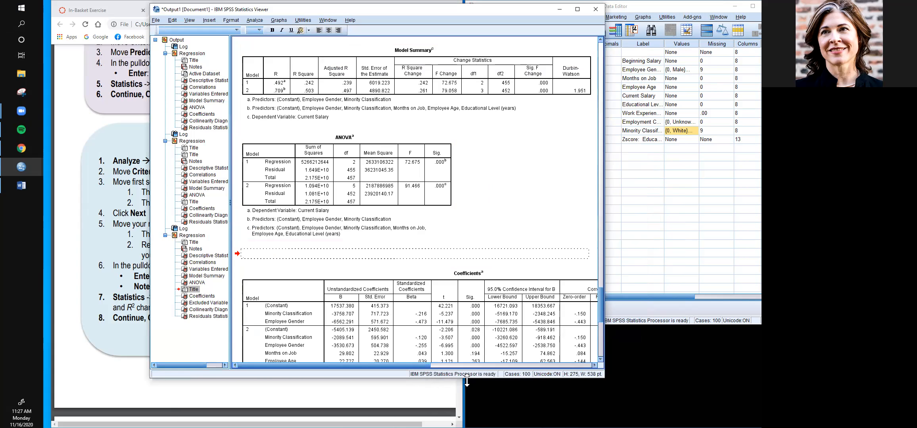
drag(467, 381, 467, 417)
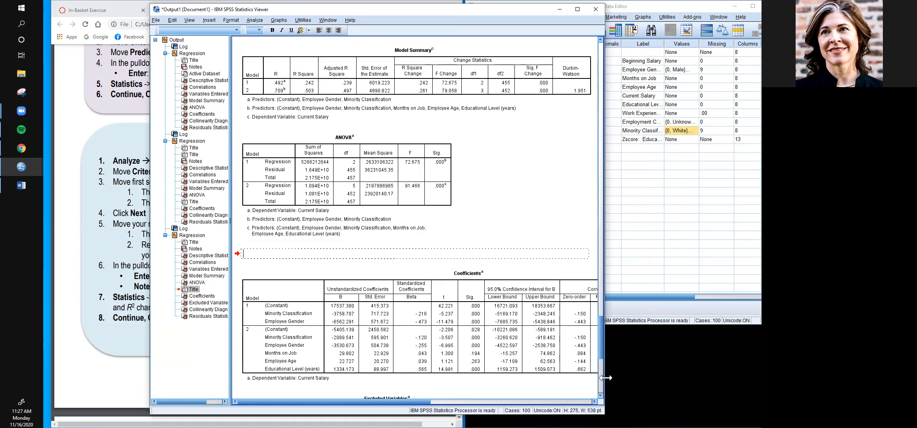
drag(604, 378, 725, 375)
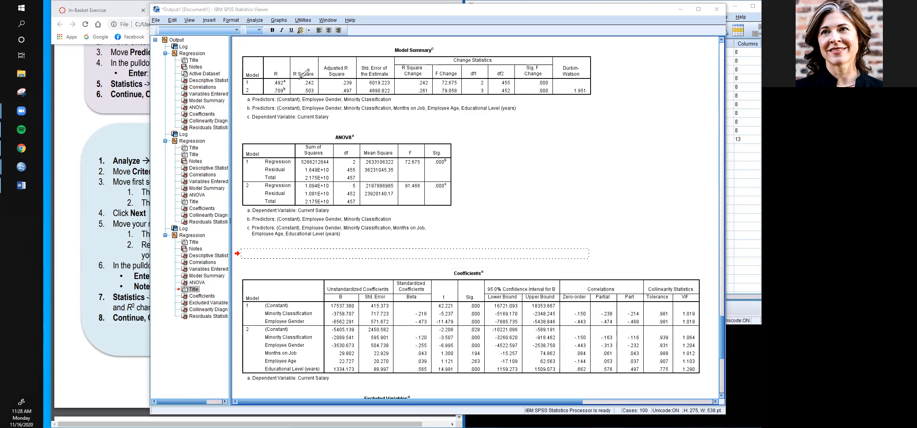
- Annotate Model 1 in blue, circling its R Square, F and Sig. values and underlining its regression and residual df
mouse_move(306, 79)
mouse_down()
mouse_move(319, 85)
mouse_move(313, 74)
mouse_up()
mouse_move(402, 154)
mouse_down()
mouse_move(417, 170)
mouse_move(421, 150)
mouse_move(413, 150)
mouse_move(424, 161)
mouse_move(454, 155)
mouse_move(448, 145)
mouse_up()
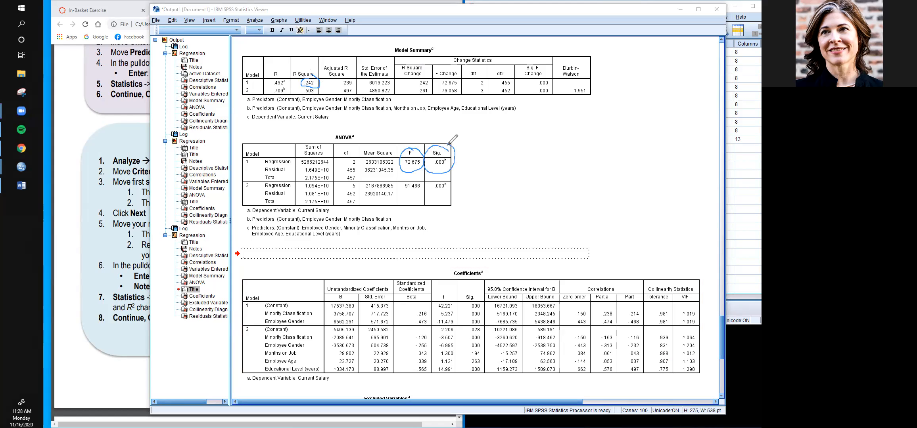
drag(349, 164, 356, 172)
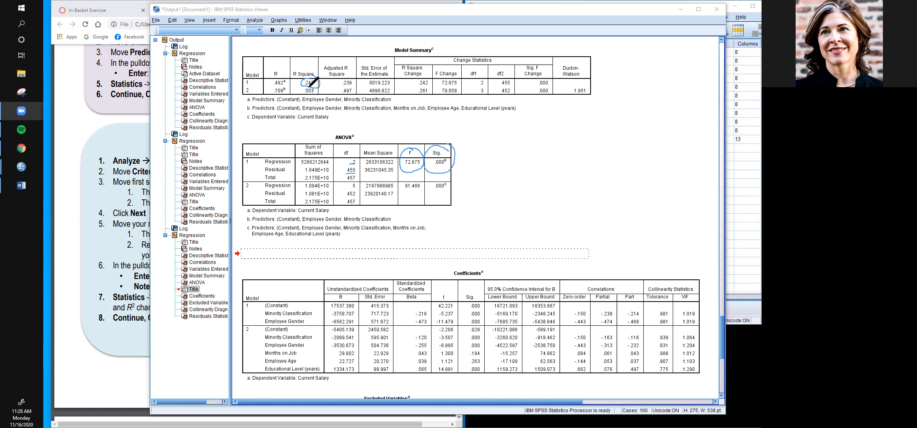
- Annotate Model 2 in green, circling its R Square, F and Sig. values and underlining its regression and residual df
mouse_move(308, 87)
mouse_down()
mouse_move(302, 95)
mouse_move(318, 96)
mouse_move(311, 85)
mouse_up()
mouse_move(415, 183)
mouse_down()
mouse_move(401, 192)
mouse_move(420, 192)
mouse_move(419, 174)
mouse_move(451, 202)
mouse_move(435, 176)
mouse_up()
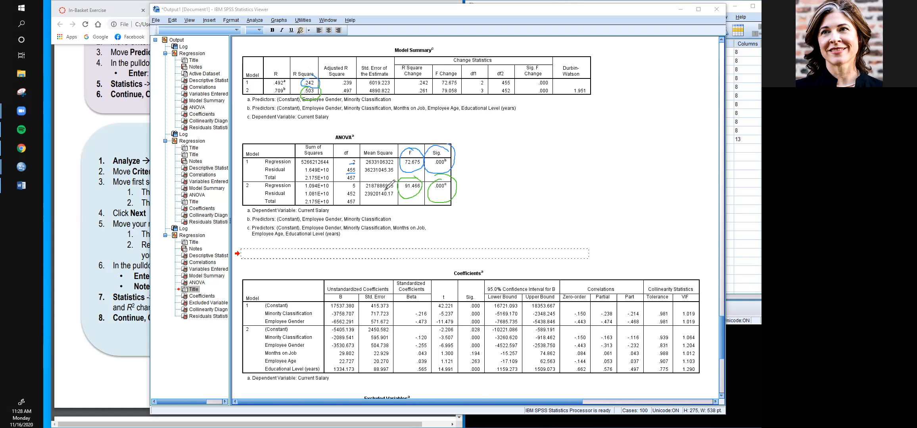
drag(352, 189, 355, 197)
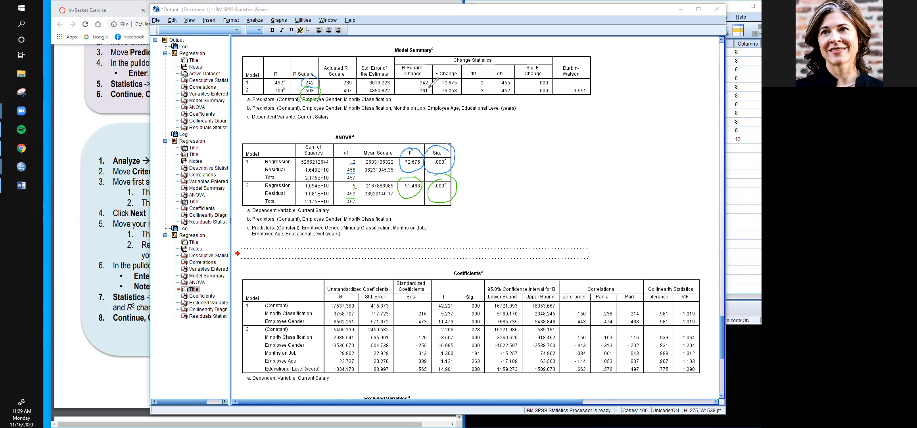
- Circle Model 2's change statistics in red and label the Sig. circles "R² Δ" in red, "R² 1" in blue and "R² 2" in green
mouse_move(427, 87)
mouse_down()
mouse_move(412, 91)
mouse_move(433, 92)
mouse_move(429, 85)
mouse_up()
mouse_move(446, 85)
mouse_down()
mouse_move(450, 97)
mouse_move(460, 85)
mouse_move(477, 93)
mouse_move(490, 85)
mouse_move(499, 97)
mouse_move(513, 85)
mouse_move(534, 98)
mouse_move(552, 90)
mouse_move(540, 87)
mouse_move(571, 138)
mouse_move(593, 115)
mouse_move(610, 113)
mouse_move(630, 132)
mouse_up()
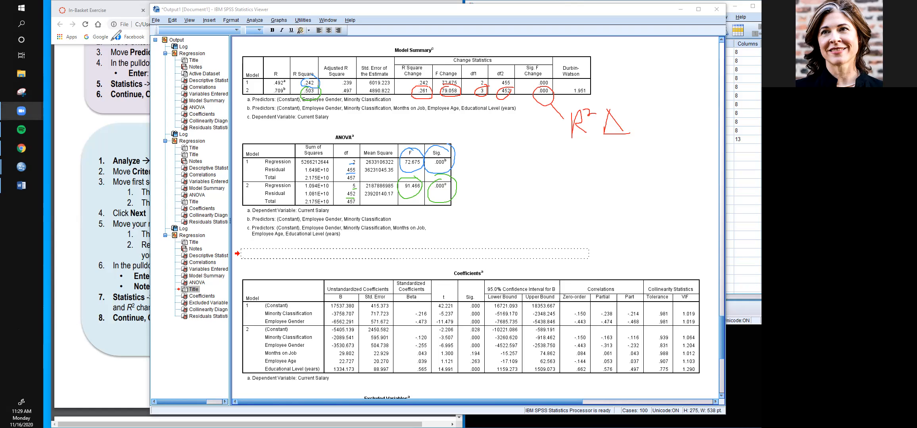
mouse_move(454, 152)
mouse_down()
mouse_move(474, 151)
mouse_move(479, 138)
mouse_move(485, 148)
mouse_move(493, 131)
mouse_move(515, 135)
mouse_move(517, 156)
mouse_up()
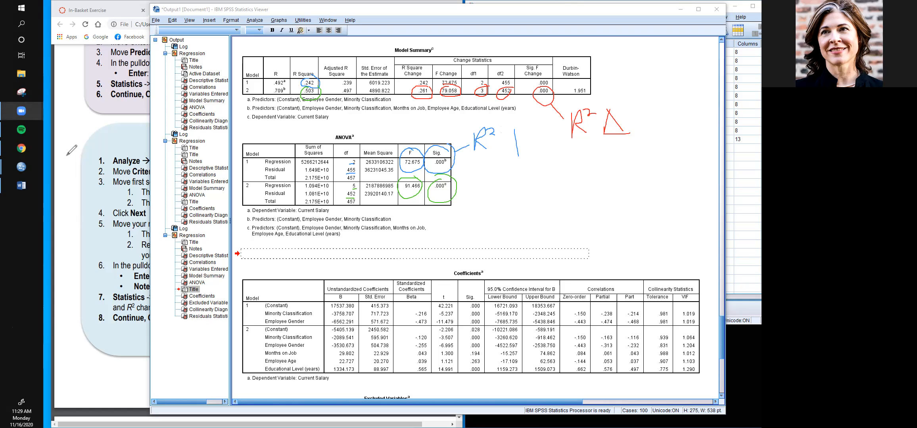
mouse_move(456, 191)
mouse_down()
mouse_move(482, 189)
mouse_move(490, 202)
mouse_move(497, 175)
mouse_move(498, 192)
mouse_move(508, 182)
mouse_move(517, 199)
mouse_move(537, 202)
mouse_up()
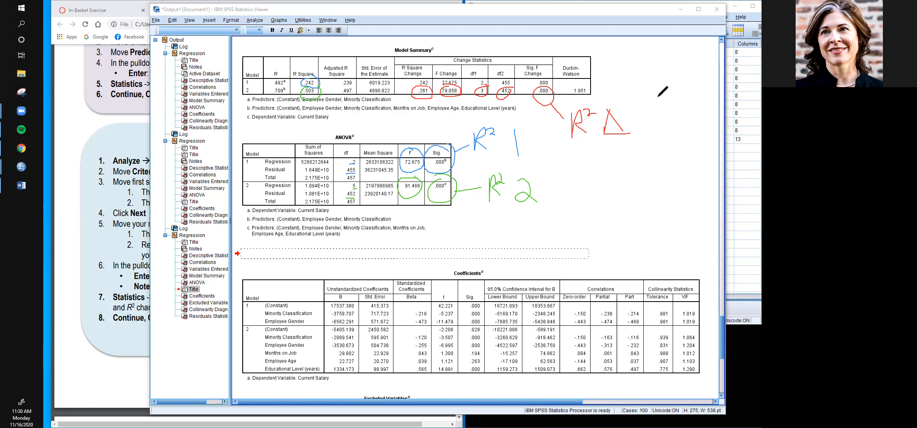
- Write "months", "educ" and "age" in red beside the R² Δ annotation
drag(631, 110, 646, 102)
mouse_move(647, 80)
mouse_down()
mouse_move(651, 88)
mouse_move(670, 81)
mouse_move(684, 60)
mouse_move(695, 68)
mouse_up()
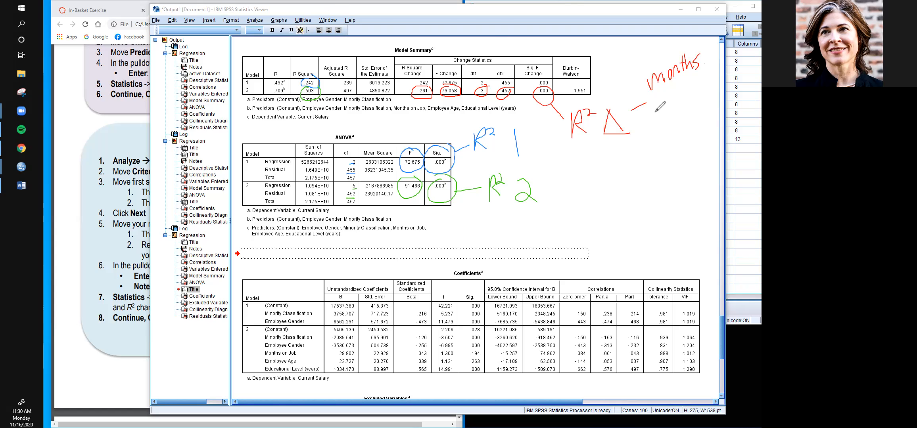
mouse_move(650, 101)
mouse_down()
mouse_move(659, 103)
mouse_move(671, 77)
mouse_move(670, 96)
mouse_move(678, 85)
mouse_move(690, 95)
mouse_up()
mouse_move(655, 118)
mouse_down()
mouse_move(643, 126)
mouse_move(690, 114)
mouse_up()
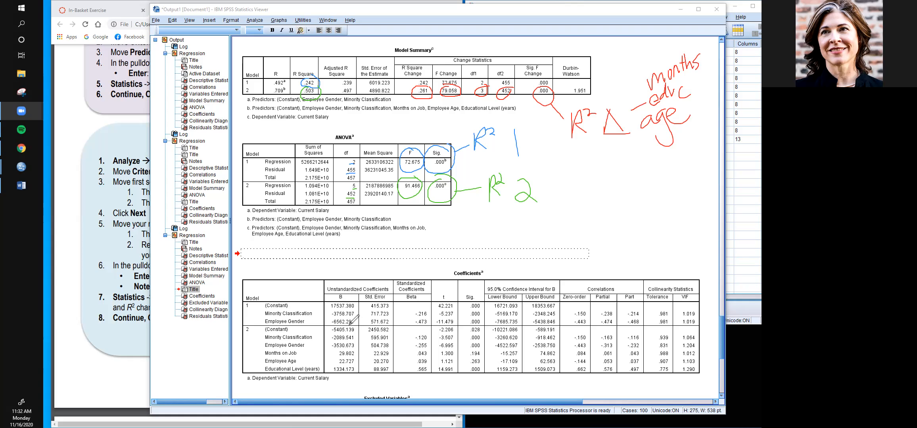
- Box Model 2's coefficient rows in red and the B, Std. Error and Beta columns in pink in the Coefficients table
mouse_move(348, 325)
mouse_down()
mouse_move(324, 328)
mouse_move(333, 373)
mouse_move(503, 368)
mouse_up()
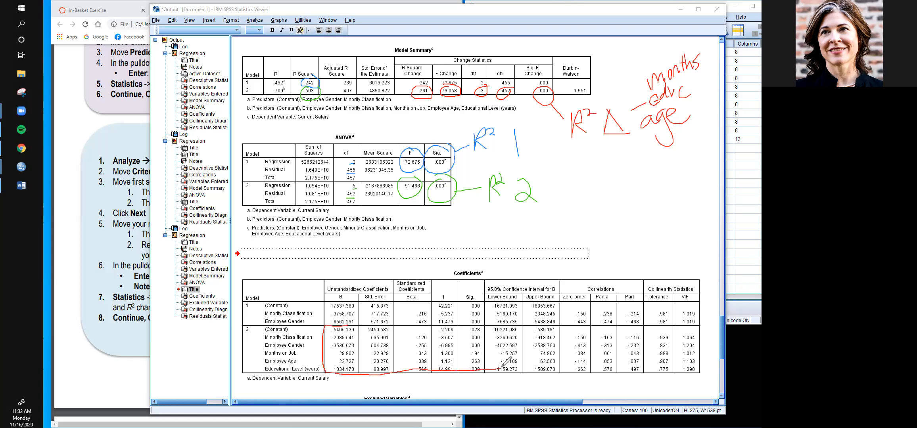
mouse_move(348, 327)
mouse_down()
mouse_move(565, 326)
mouse_move(569, 375)
mouse_move(510, 368)
mouse_up()
drag(344, 377, 334, 383)
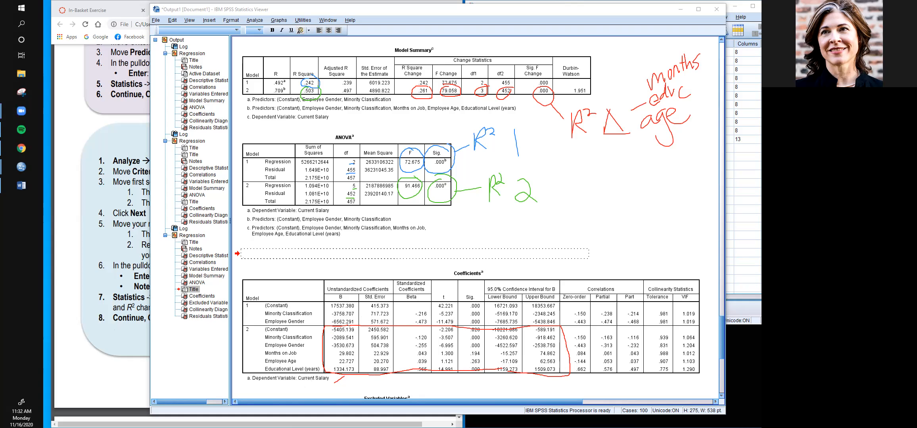
mouse_move(322, 277)
mouse_down()
mouse_move(432, 283)
mouse_move(434, 374)
mouse_move(331, 374)
mouse_move(322, 359)
mouse_move(322, 274)
mouse_up()
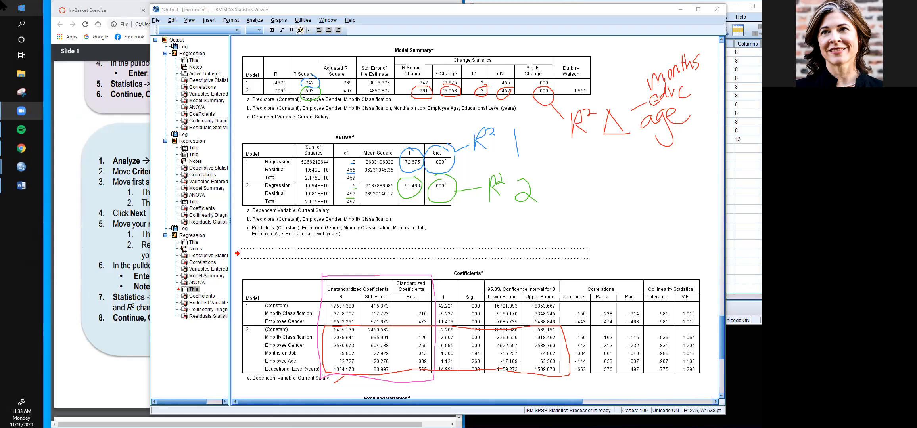
- Begin the empty title above the Coefficients table with "Model 1 with gender and ethnicity was significant"
click(253, 260)
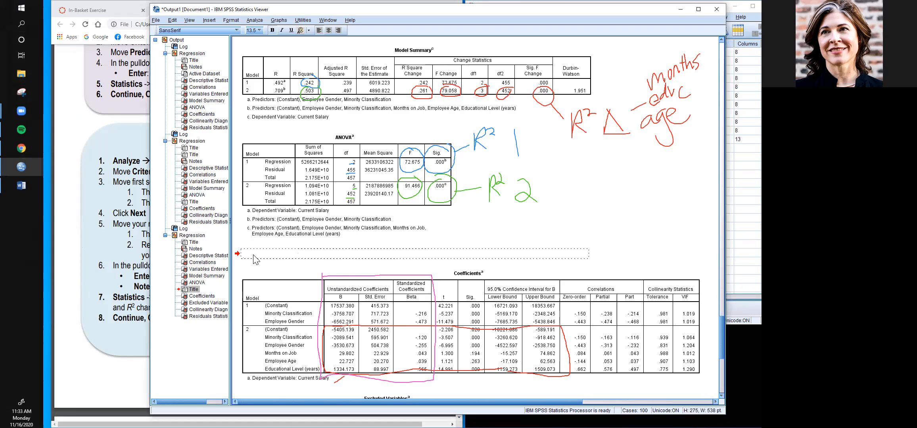
text(Mo)
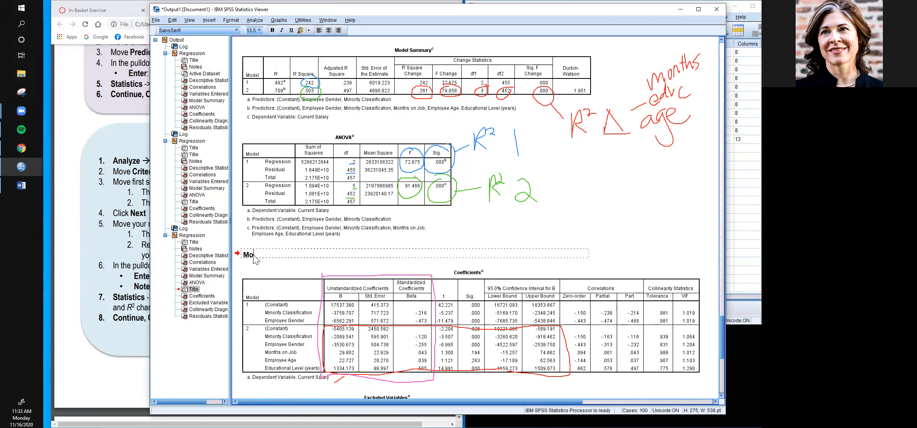
text(del 1 with age)
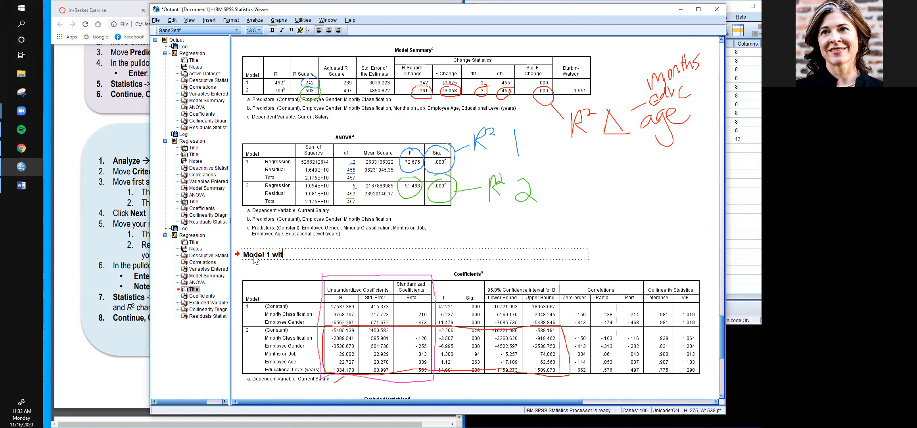
key(BackSpace)
key(BackSpace)
key(BackSpace)
text(gender and ethnicity)
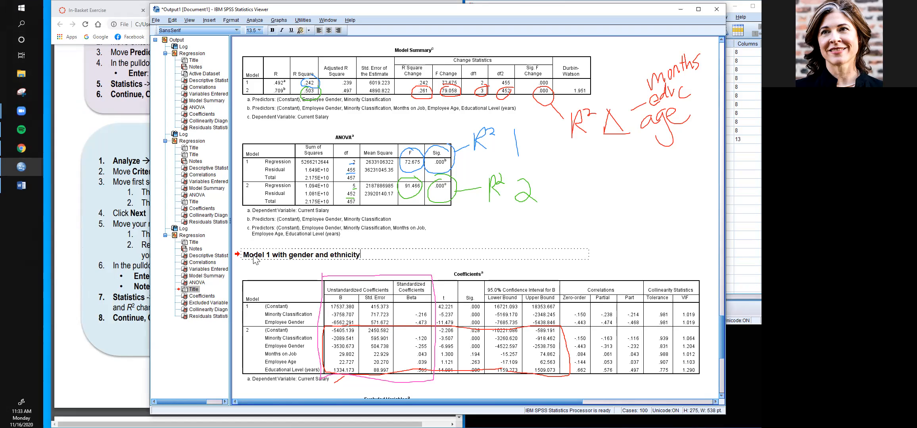
text( was significant.)
key(BackSpace)
- Report the Model 1 statistics in the title as ", R2 = .24, F(2, 455) = 72.68, p<.001"
text(, R2 = )
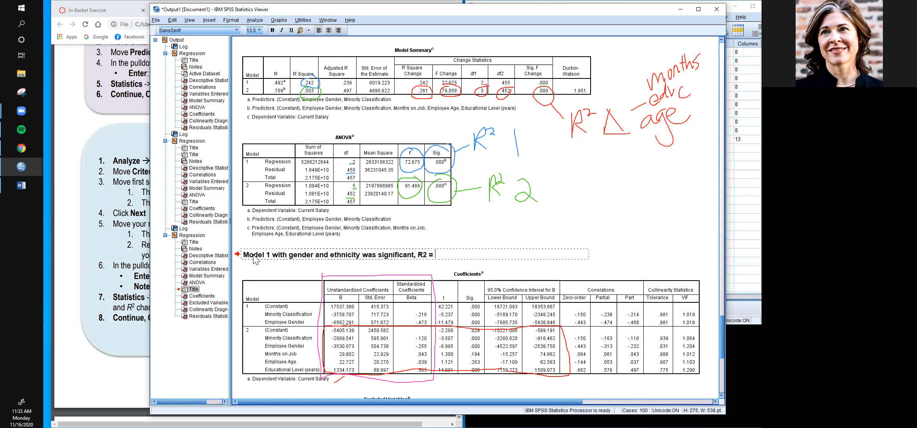
text(.24, F(2, 455) = )
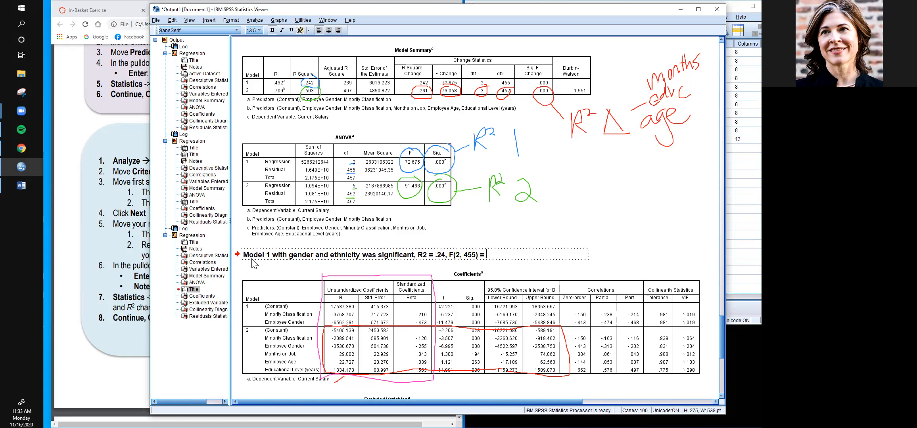
text(72.68, p<.001.  Gender and et)
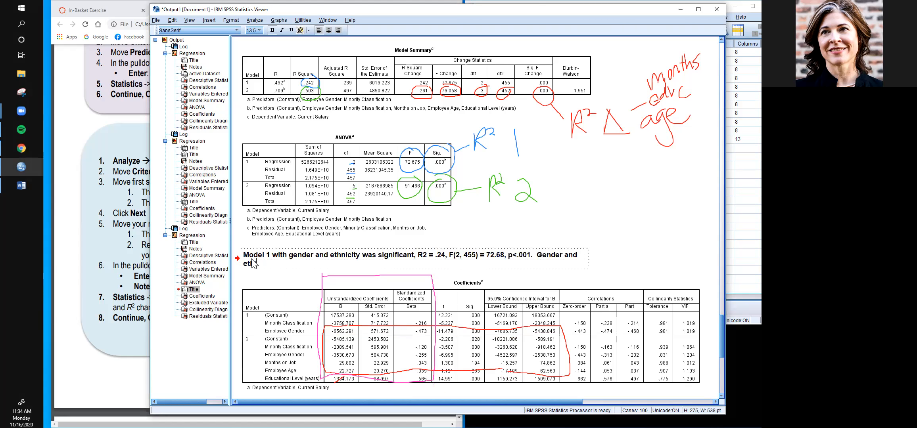
text(hi)
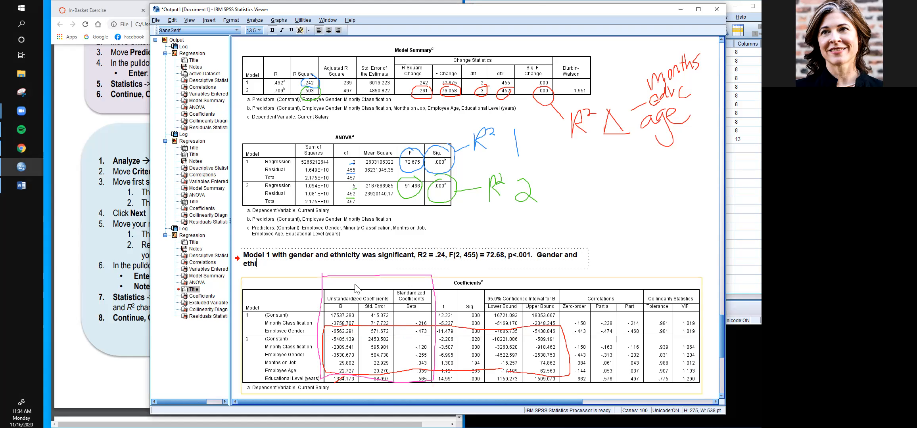
- Add the sentence "Gender and ethnicity contributed 24% of the variance to current salary." to the title
key(BackSpace)
text(nicity)
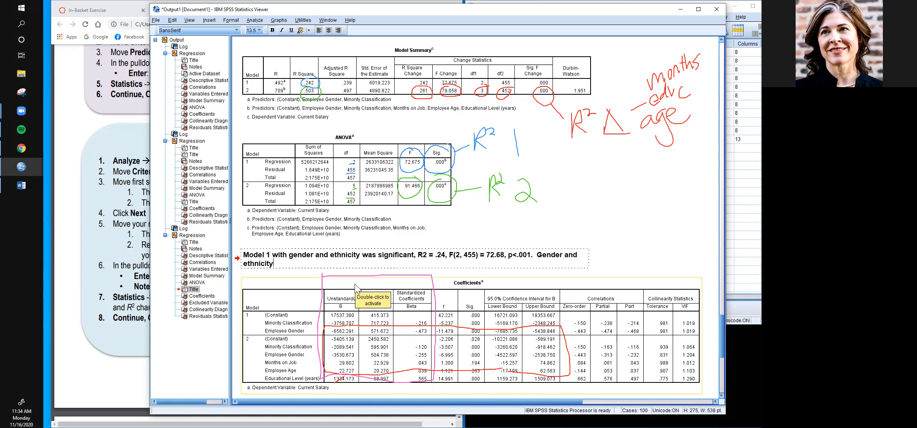
text( contributed 24% of)
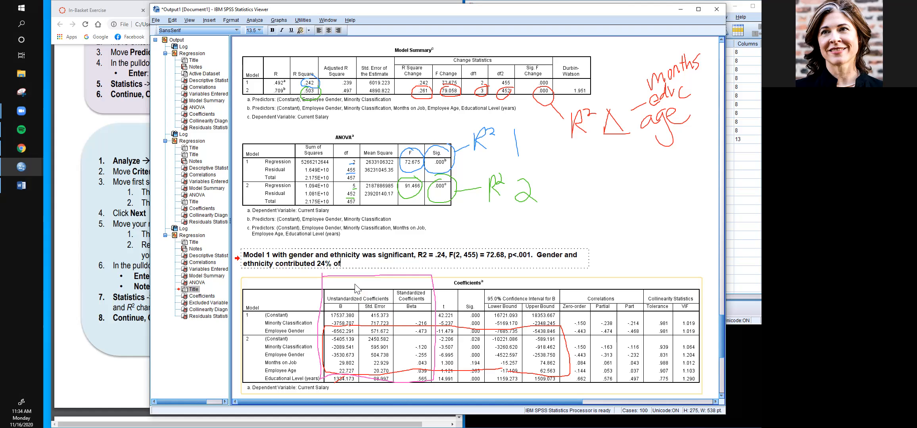
text( the variance to current salary.)
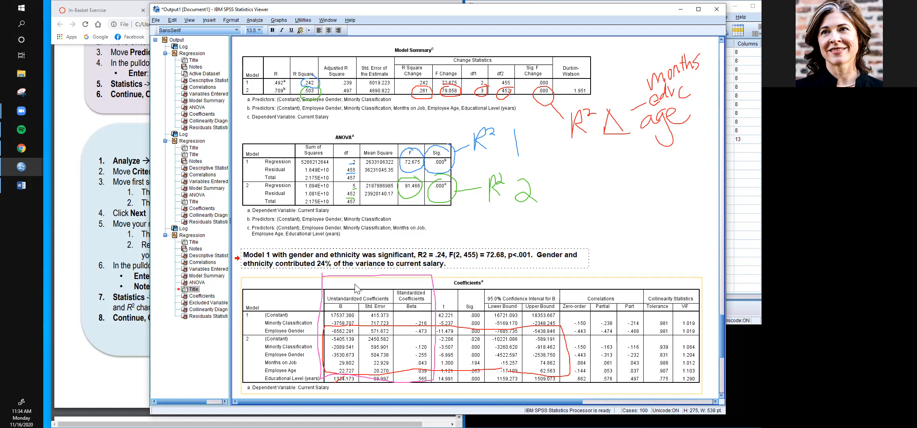
- Add the sentence "Model 2 with gender, ethnicity, months, age and education level was also significant." to the title
text(Model 2 with )
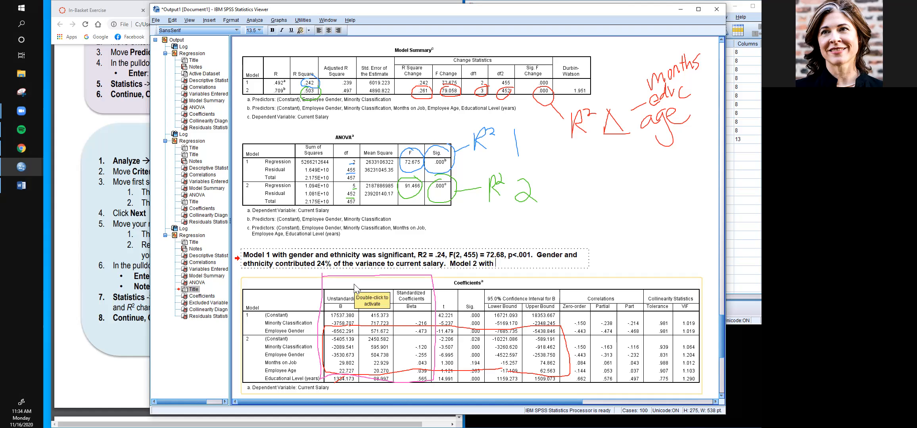
text(gender e)
key(BackSpace)
text(, et)
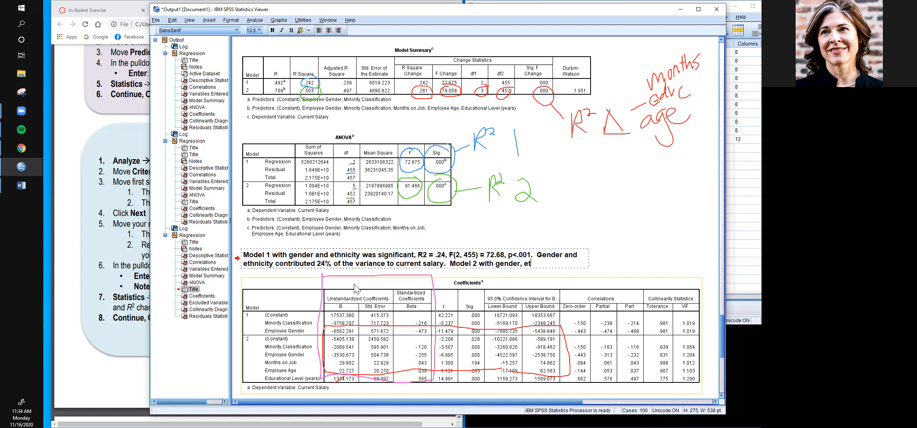
text(hnicity, )
text(months)
text(, age and education)
text( level)
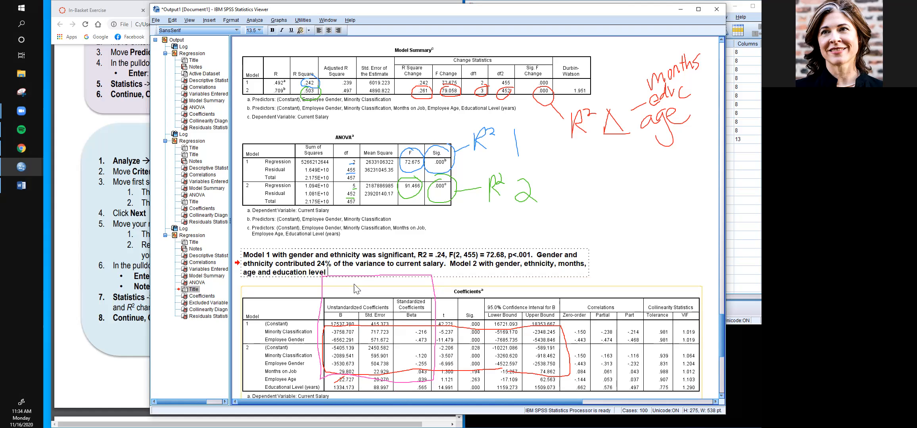
text( was also significant.)
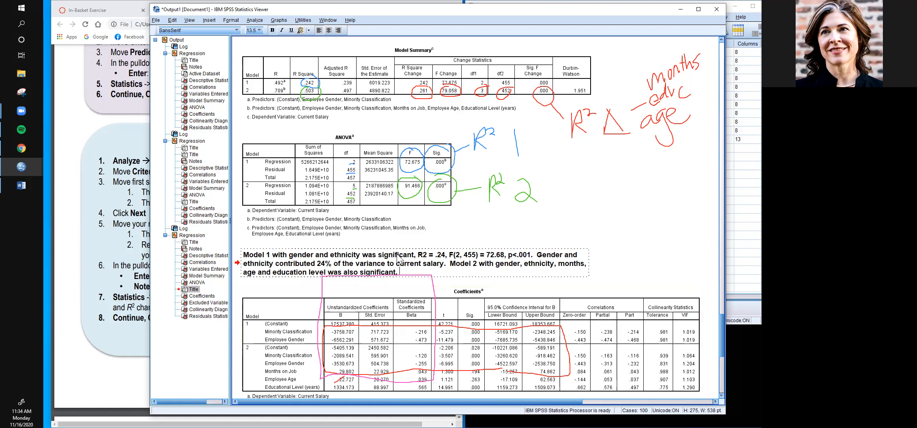
- Copy the Model 1 statistics to the end of the Model 2 sentence and set the copied R2 value to .50
drag(418, 255, 532, 262)
key(ctrl+c)
click(448, 278)
key(ctrl+v)
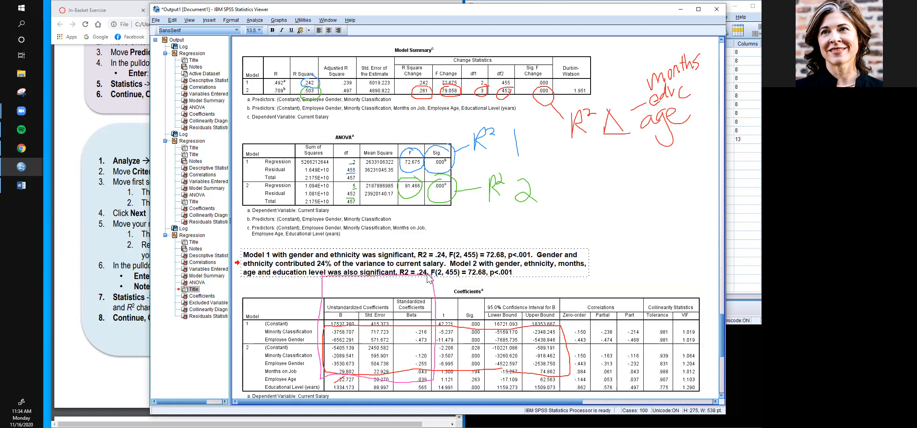
key(BackSpace)
key(BackSpace)
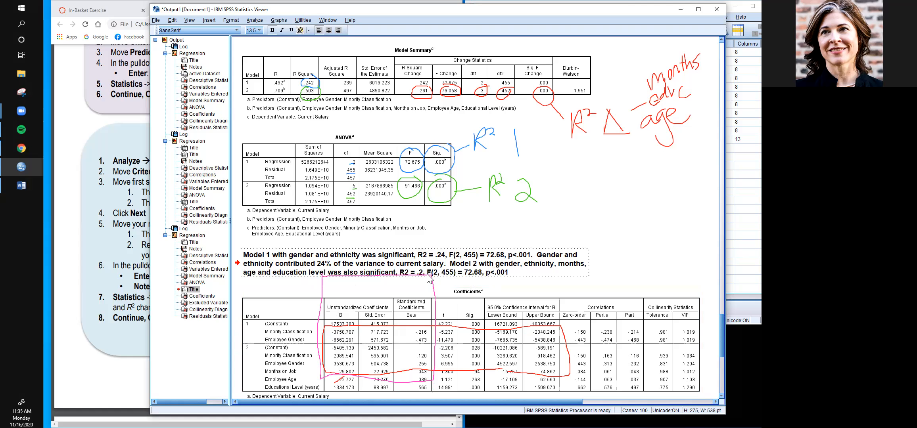
text(50,)
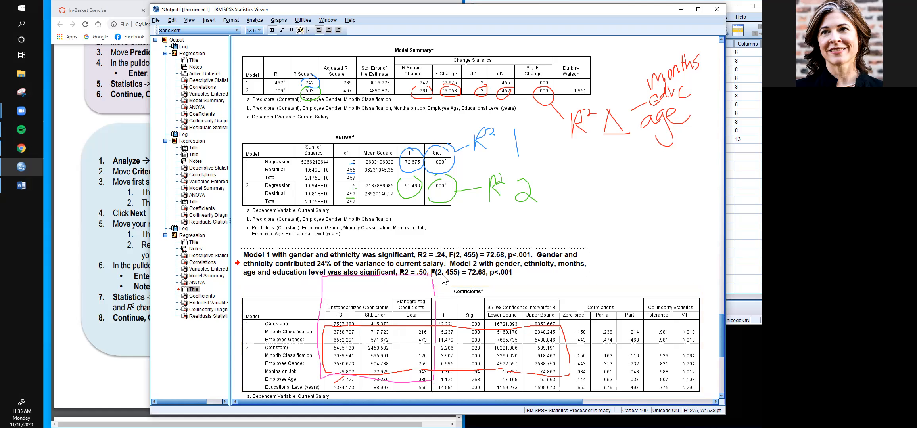
- Change the F statistic in the Model 2 sentence to F(4, 452) = 91.47
click(441, 273)
key(BackSpace)
text(4)
key(BackSpace)
text(2)
key(BackSpace)
key(BackSpace)
key(BackSpace)
key(BackSpace)
key(BackSpace)
text(91.47)
- Add the sentence "All variables contributed 50% of the variance to current salary." to the title
text(All variables contributed 50)
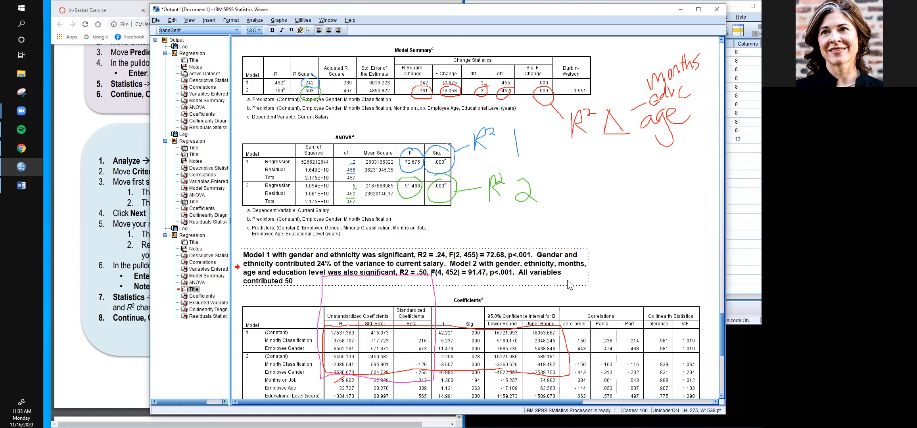
text(of the variance to current salary.  )
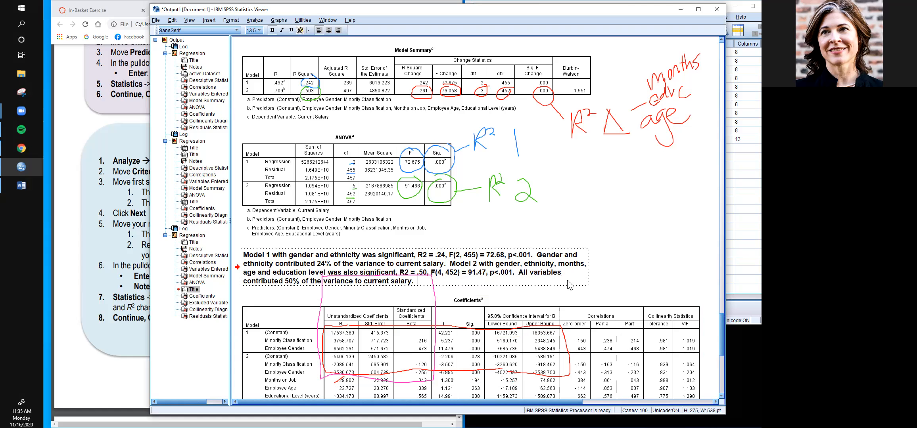
text(Just work related variables)
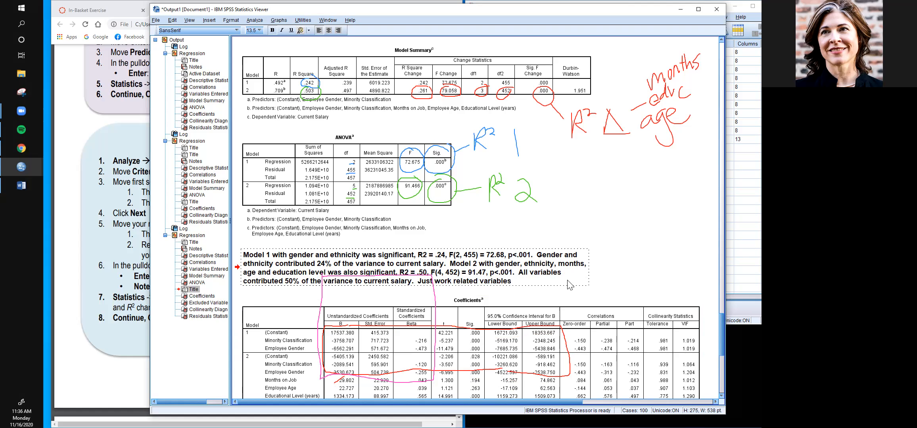
- Continue the title with "Just work related variables were significant, R2change = .26,"
text(were significant R2change)
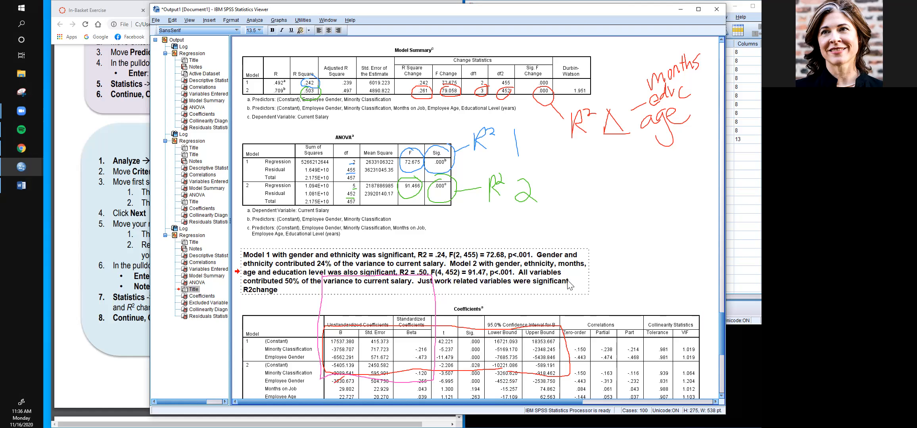
text( =)
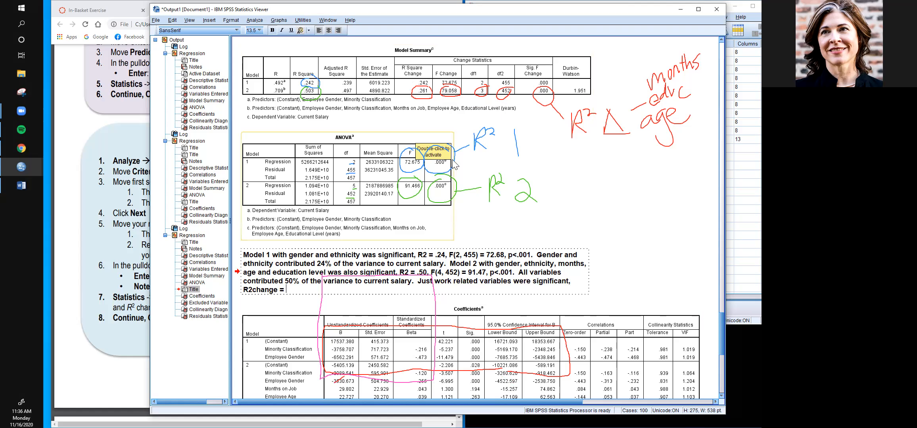
text(.26,)
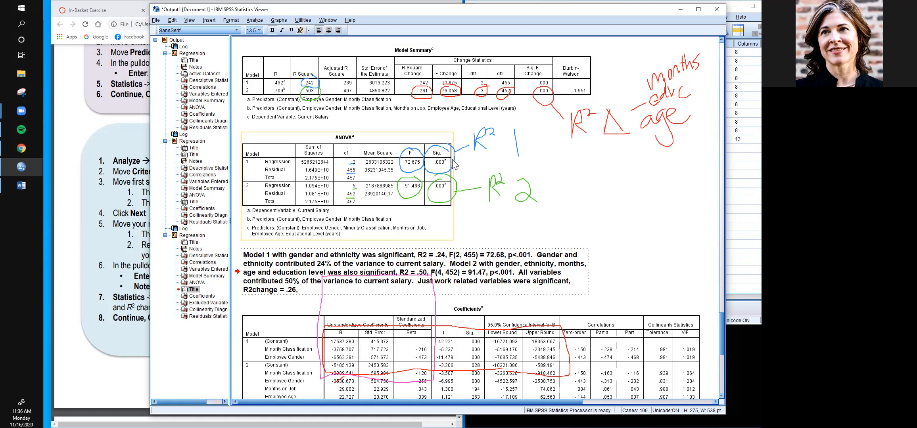
- Replace the value after "R2change =" with the copied Model 1 statistics and remove the duplicate "R2 ="
key(BackSpace)
key(BackSpace)
key(BackSpace)
key(BackSpace)
key(ctrl+v)
click(455, 165)
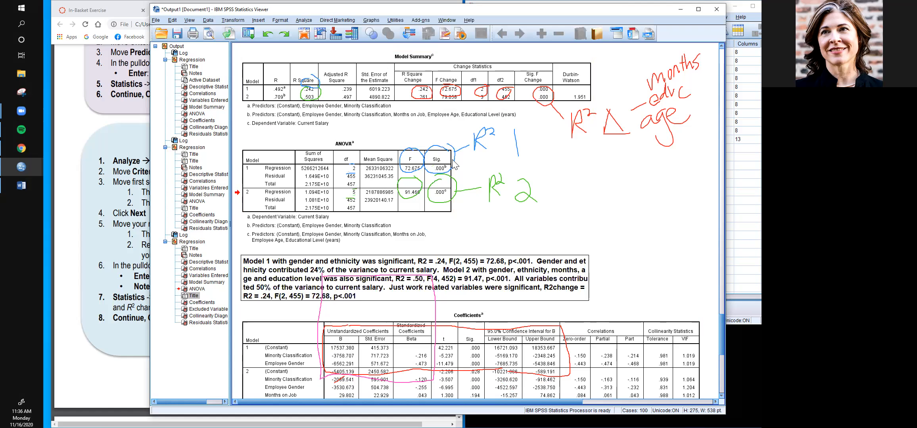
click(284, 281)
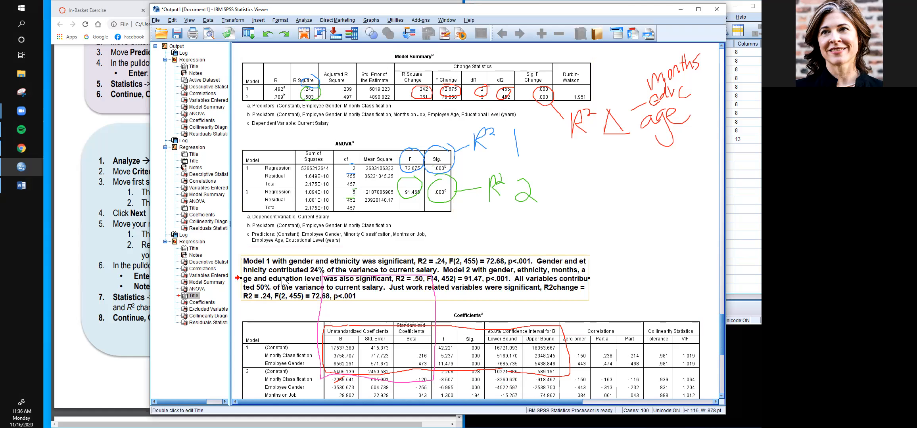
double_click(255, 297)
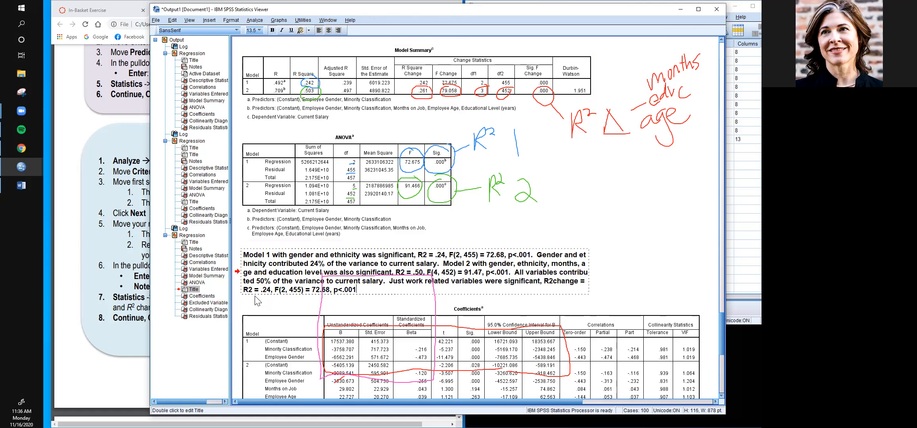
key(BackSpace)
key(BackSpace)
key(BackSpace)
key(BackSpace)
key(BackSpace)
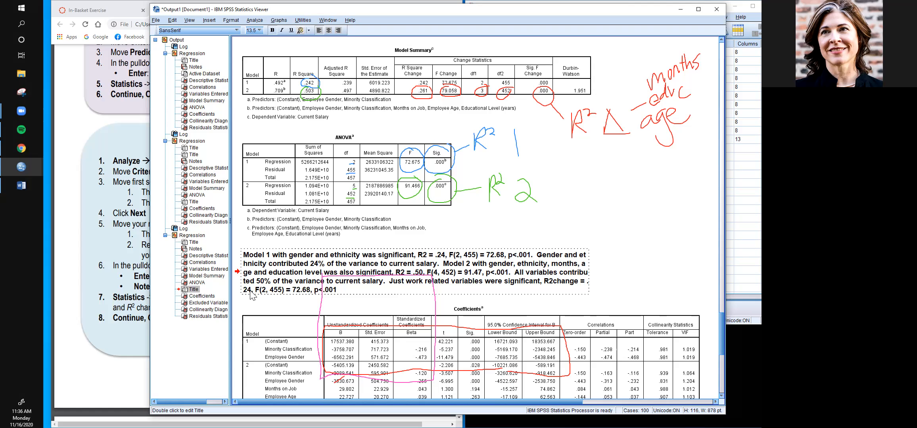
- Set the pasted R2change value to .26 and its F degrees of freedom to (3, 452)
key(BackSpace)
text(6)
key(Right)
key(Right)
key(BackSpace)
text(3)
key(Right)
key(Right)
key(Right)
key(BackSpace)
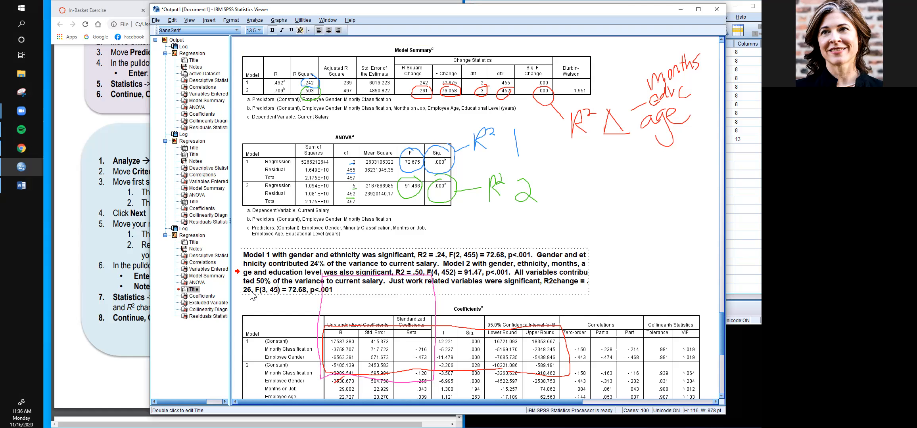
text(2)
- Change the F value in the R2change sentence to 79.06 and end the sentence with a period
key(BackSpace)
text(9)
key(Right)
key(BackSpace)
key(BackSpace)
text(06)
key(Right)
key(Right)
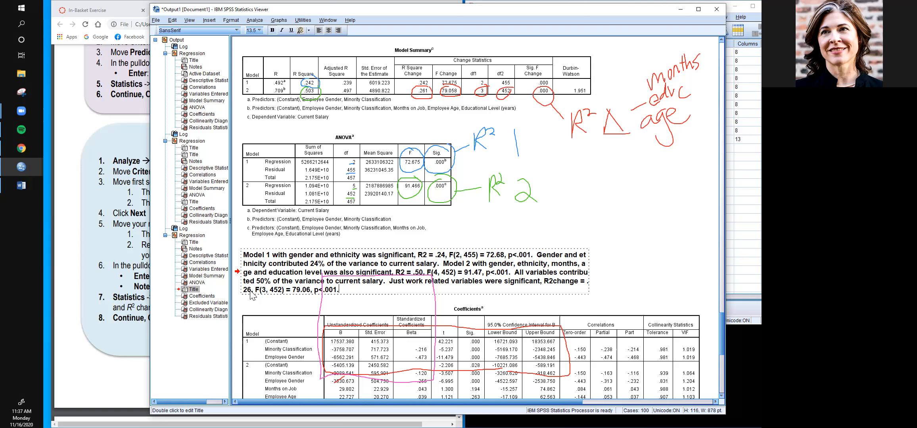
- Switch to the browser handout and review the homework requirements and the sample hierarchical regression response
click(104, 251)
scroll(107, 252, down, 3)
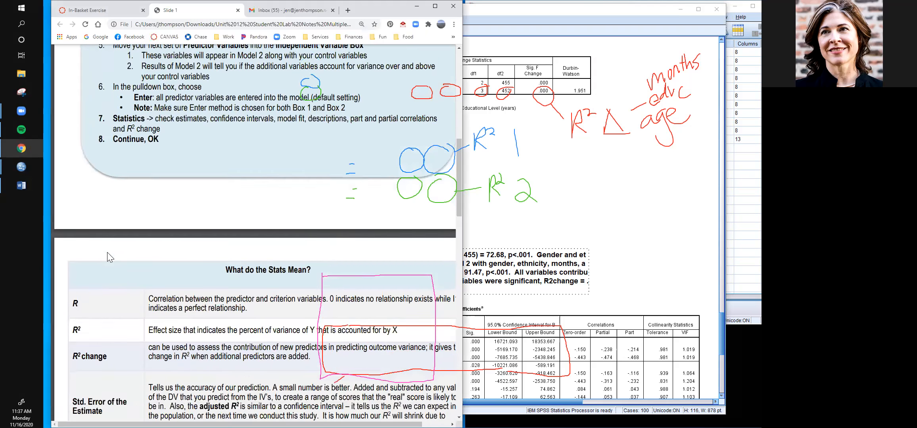
scroll(107, 252, down, 20)
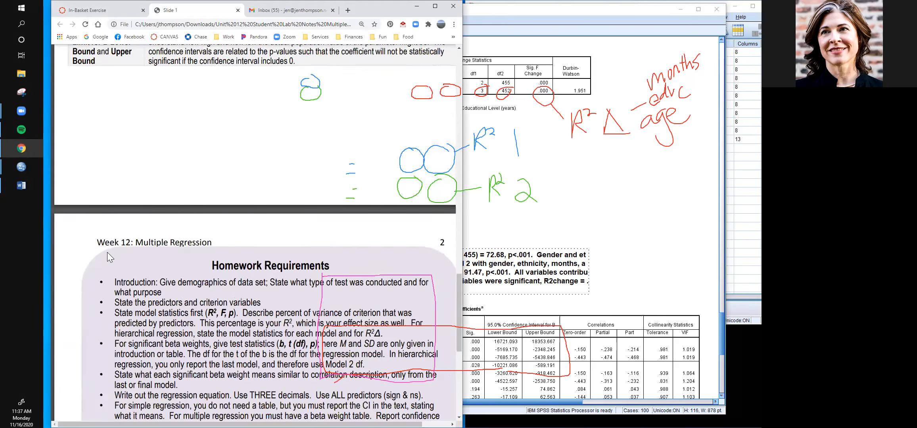
scroll(107, 252, down, 10)
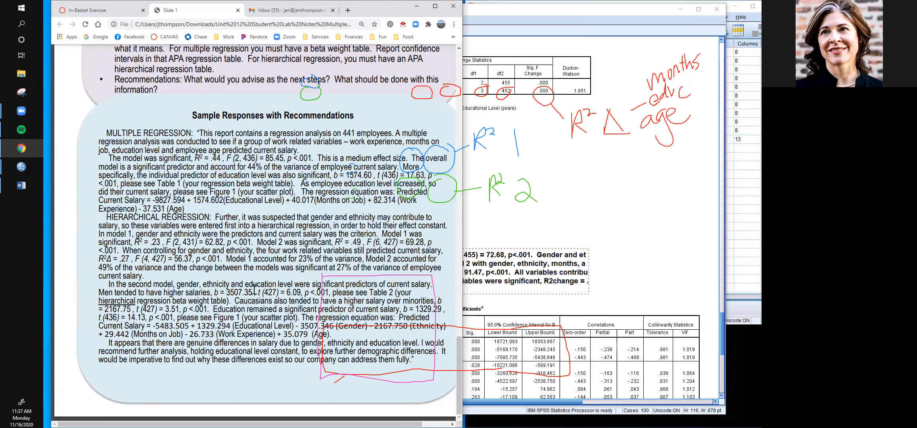
- Return to the SPSS output and underline the Model 2 coefficients for Minority Classification, Employee Gender and Educational Level with their significance values
click(654, 268)
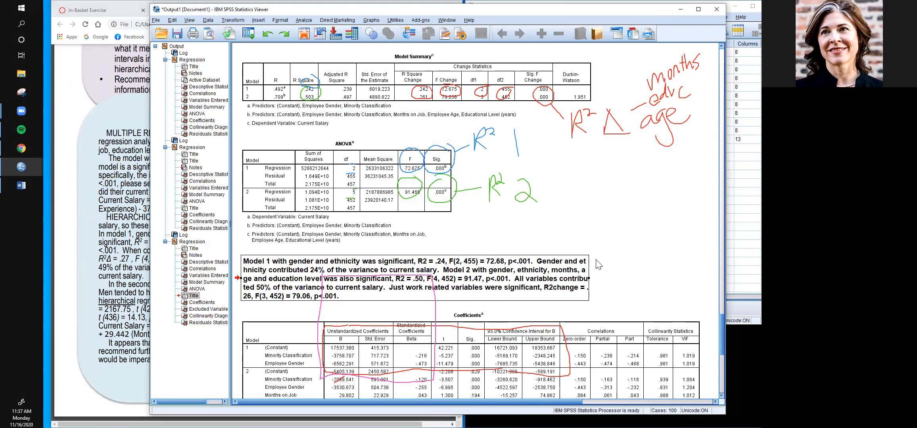
scroll(598, 265, down, 9)
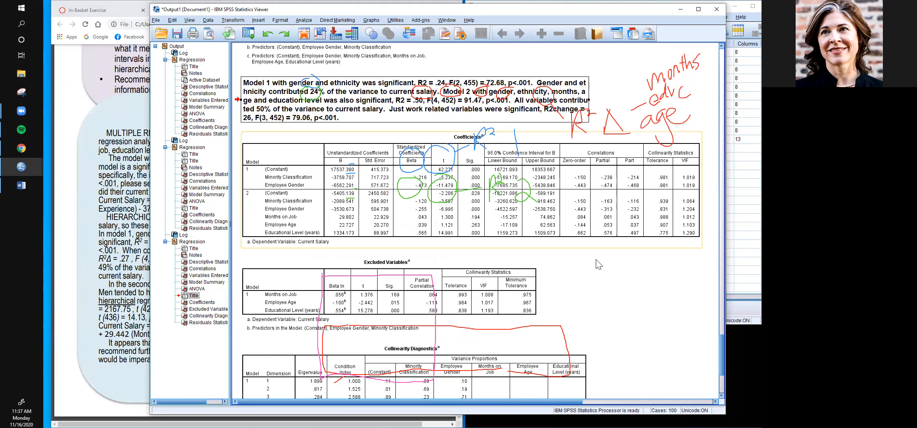
scroll(599, 265, down, 5)
scroll(599, 265, up, 7)
scroll(599, 265, up, 5)
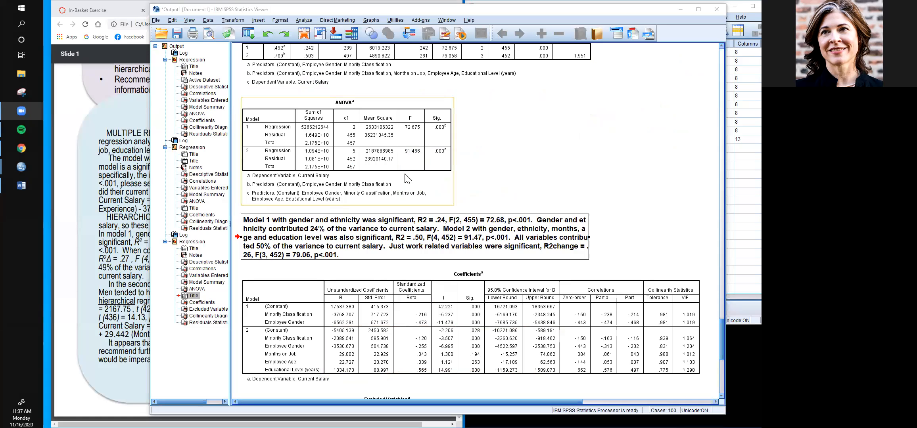
scroll(428, 257, down, 5)
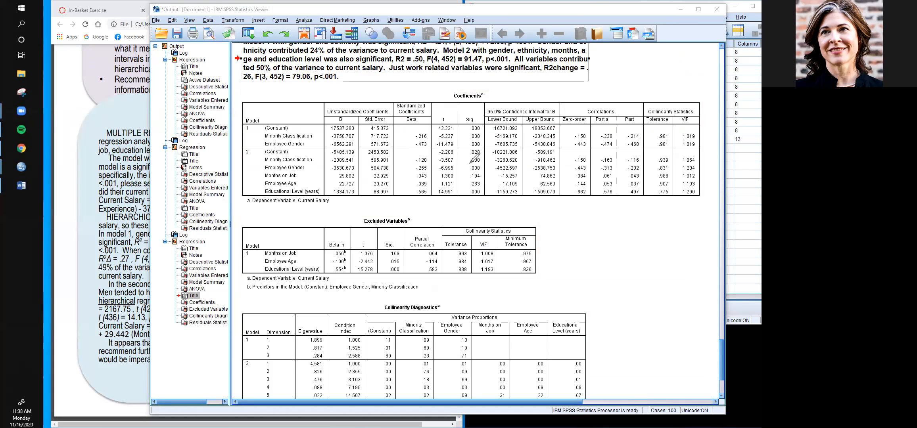
drag(469, 163, 479, 172)
drag(471, 198, 480, 198)
drag(266, 163, 313, 171)
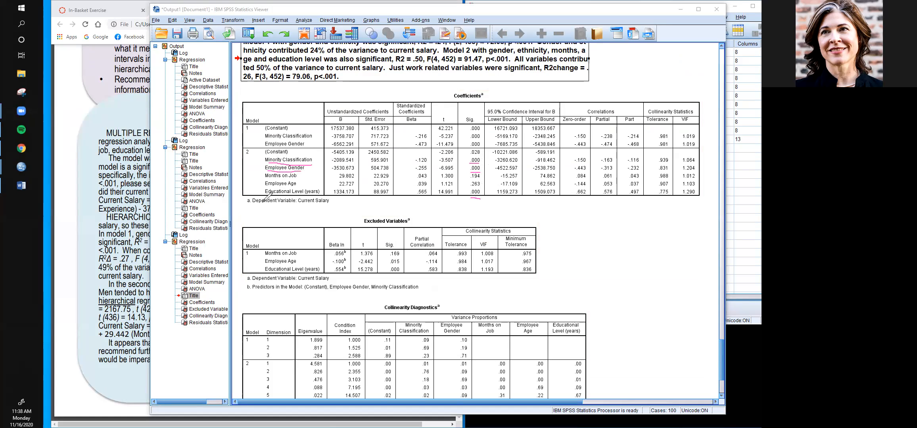
drag(265, 196, 322, 195)
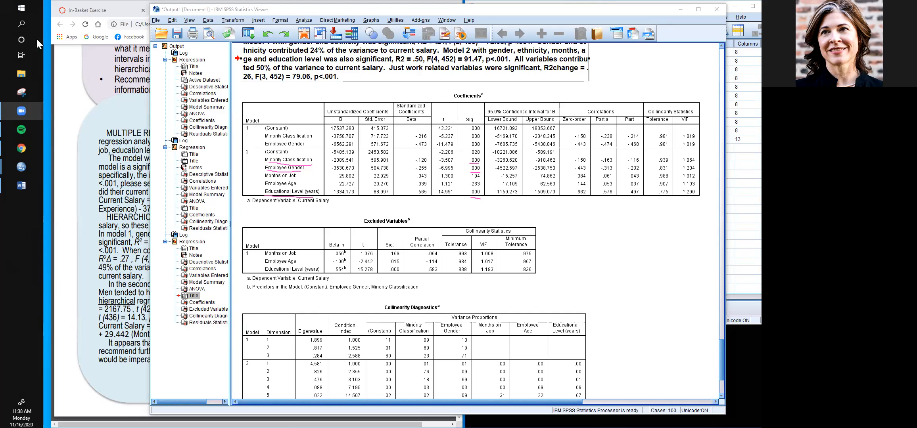
- Insert a new title directly below the Coefficients table of the last regression
click(362, 166)
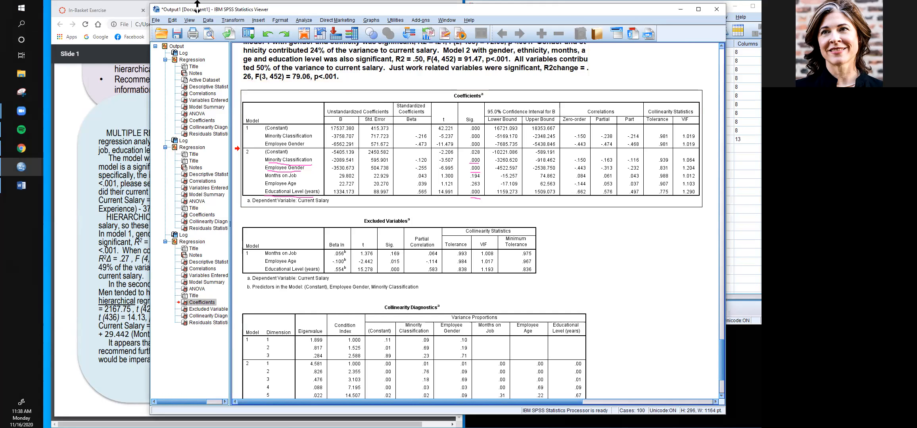
click(258, 20)
click(287, 62)
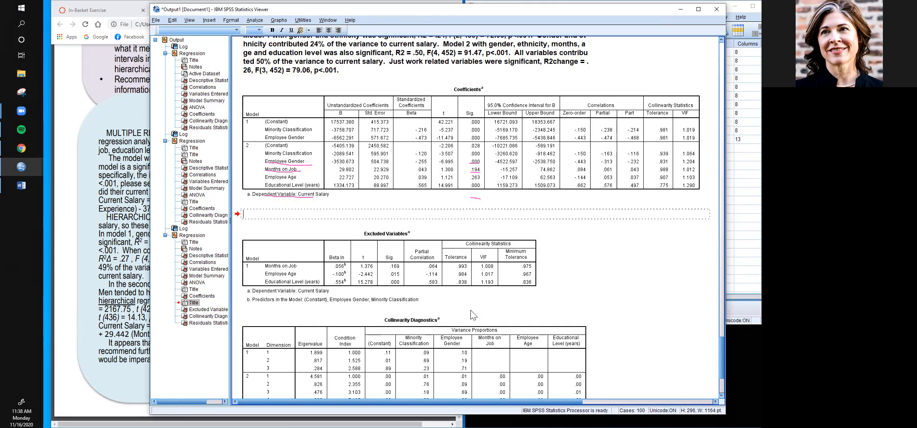
- Write "Individual predictors that were significant were gender, ethnicity and education." in the new title
text(Indi)
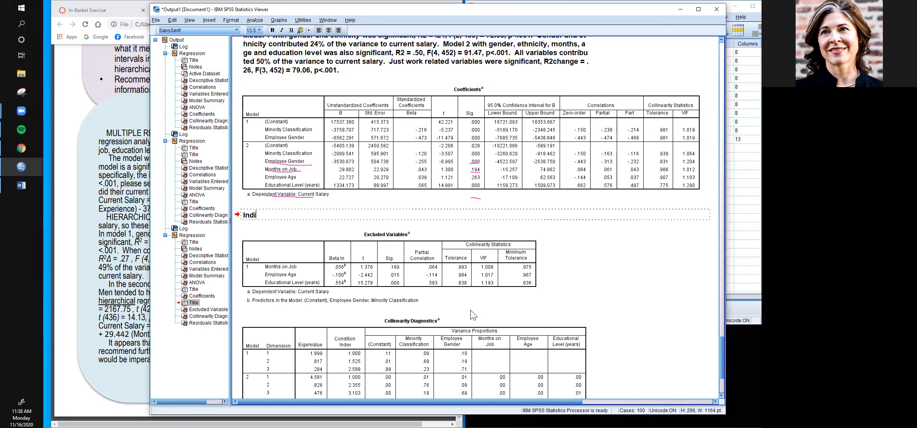
text(vidual predictors that werwe)
key(BackSpace)
text(e )
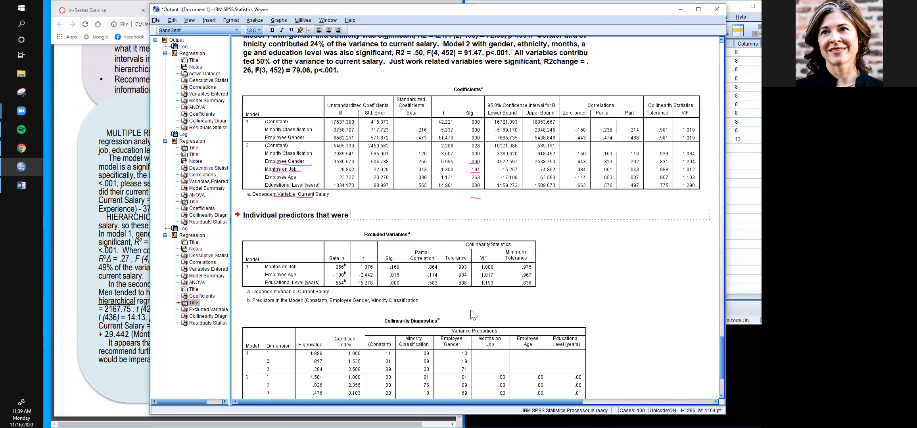
text(significant were gender, ethcni)
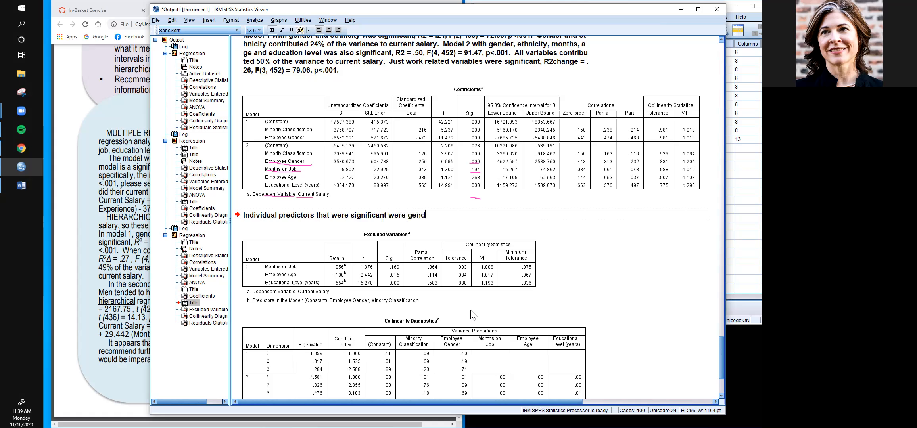
key(BackSpace)
key(BackSpace)
key(BackSpace)
text(nicity and education. )
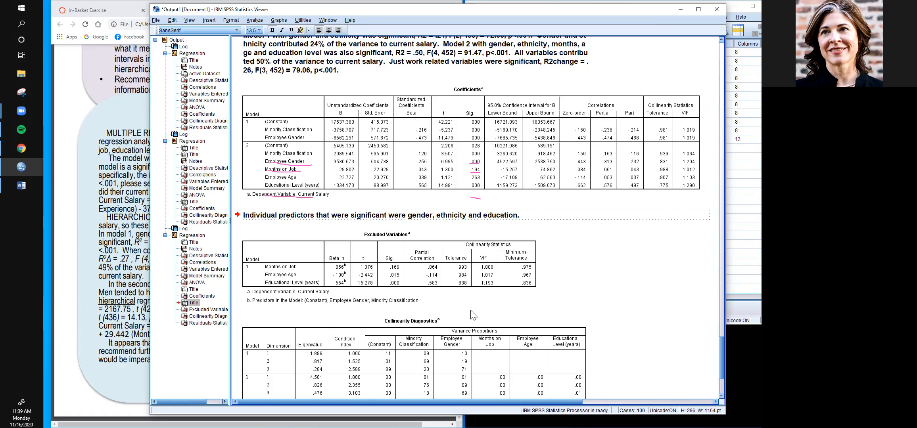
text( Gender was a significant predictor o)
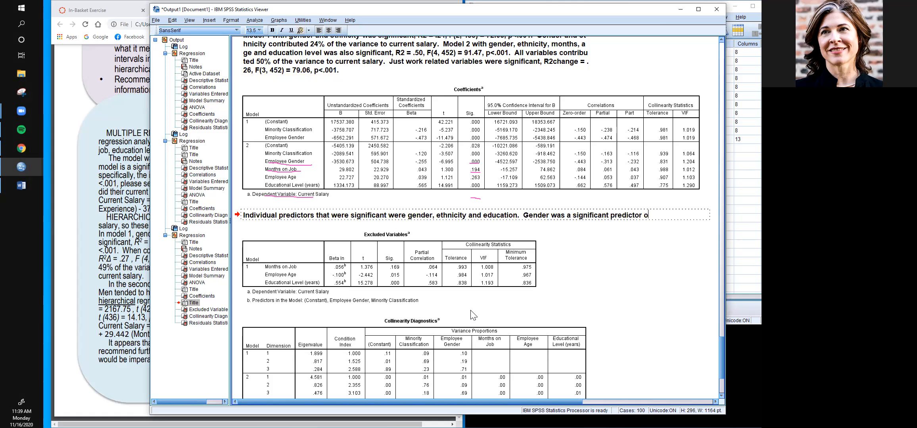
- Continue the title with "Gender was a significant predictor of current salary,"
text(f current salary, B =)
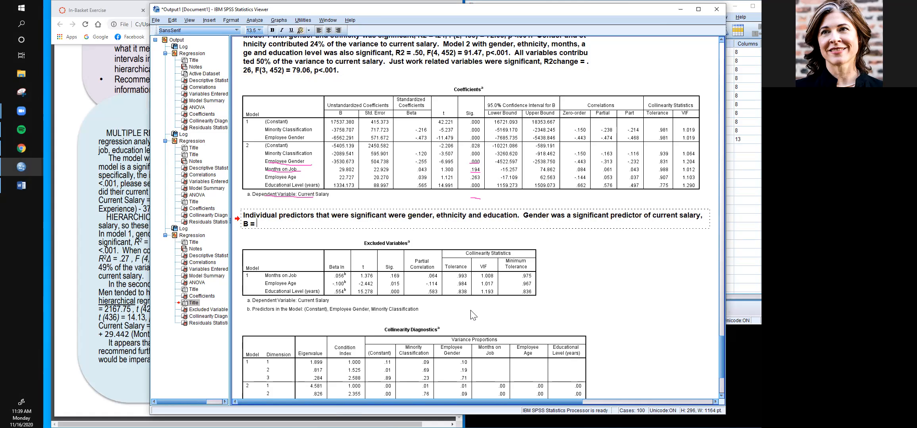
- Append the gender statistics "B = -.26, t(7.00" to the sentence
text(-.26)
text(, t)
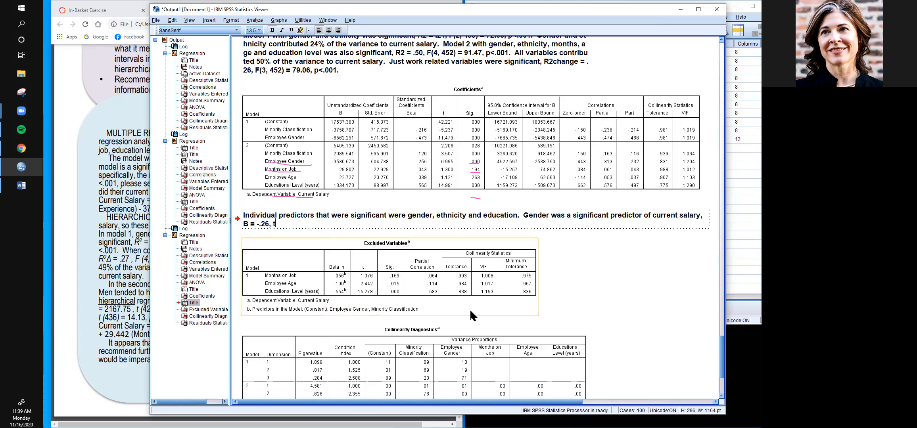
text(()
text(7.00))
key(BackSpace)
- Insert the Model 2 residual degrees of freedom before the t value so it reads t(452) = 7.00
key(Left)
key(Left)
key(Left)
key(Left)
scroll(469, 237, up, 5)
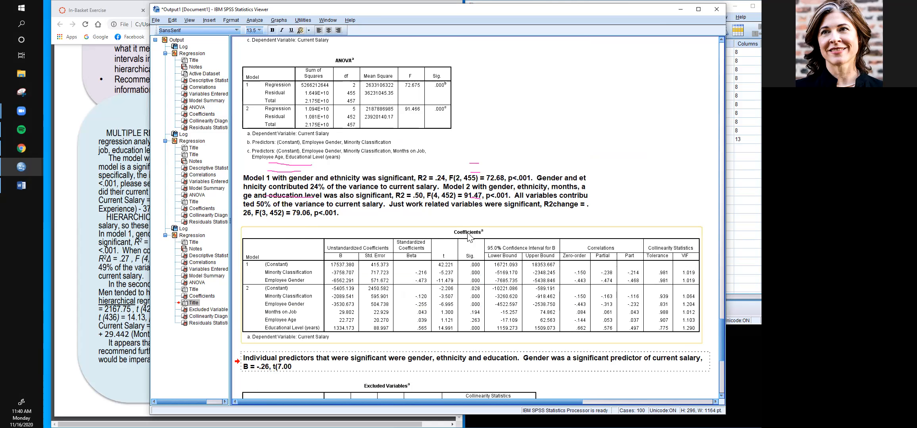
scroll(469, 236, down, 3)
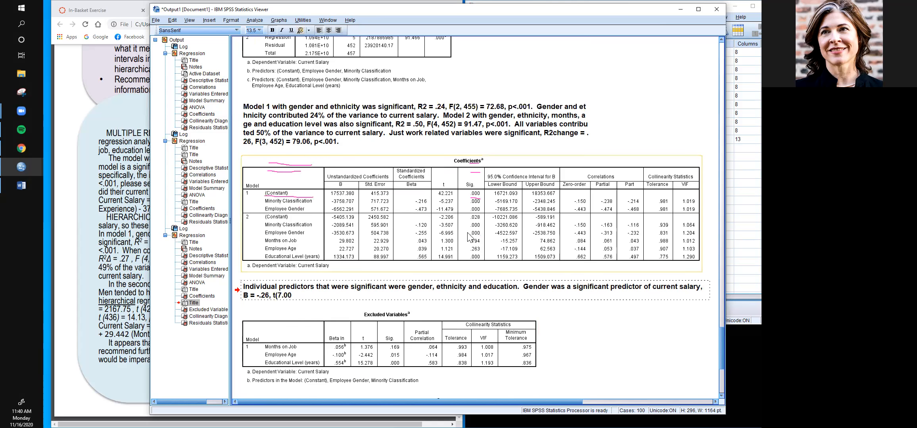
scroll(469, 236, down, 3)
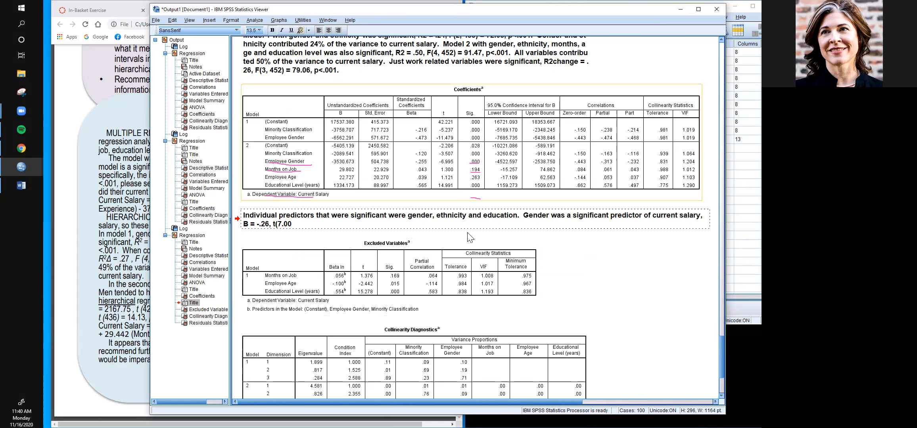
scroll(469, 237, up, 2)
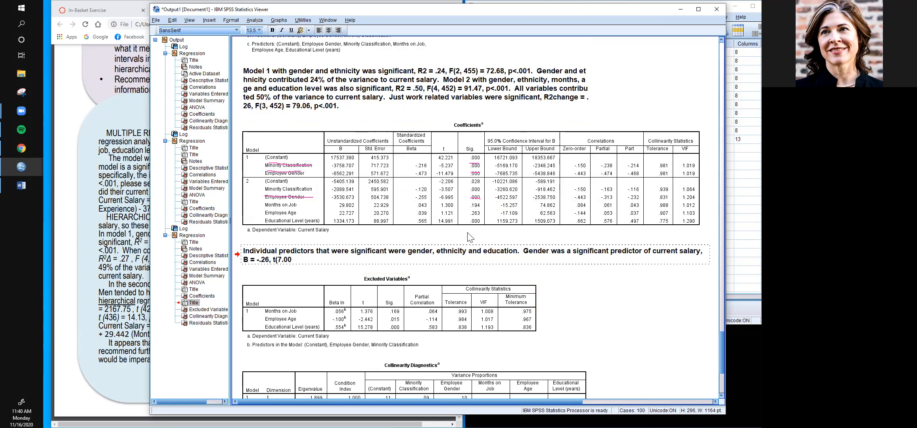
scroll(469, 237, down, 2)
scroll(469, 236, up, 2)
text(452) =)
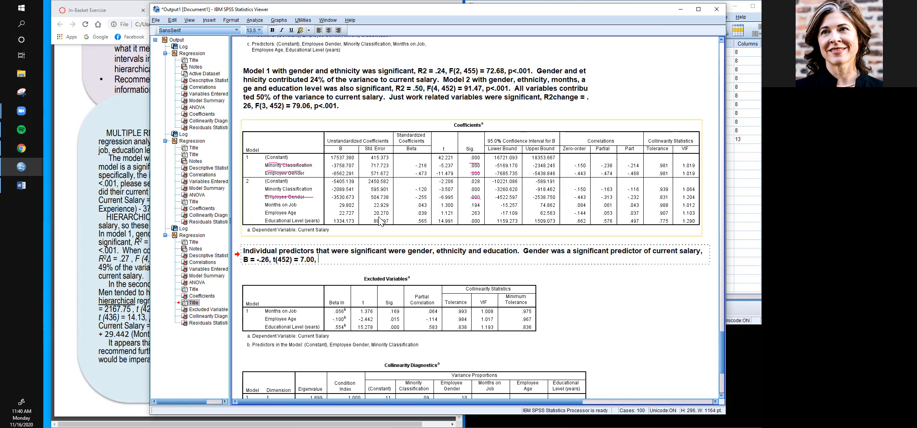
- Finish the gender sentence with the significance level "p<.001."
scroll(374, 189, down, 1)
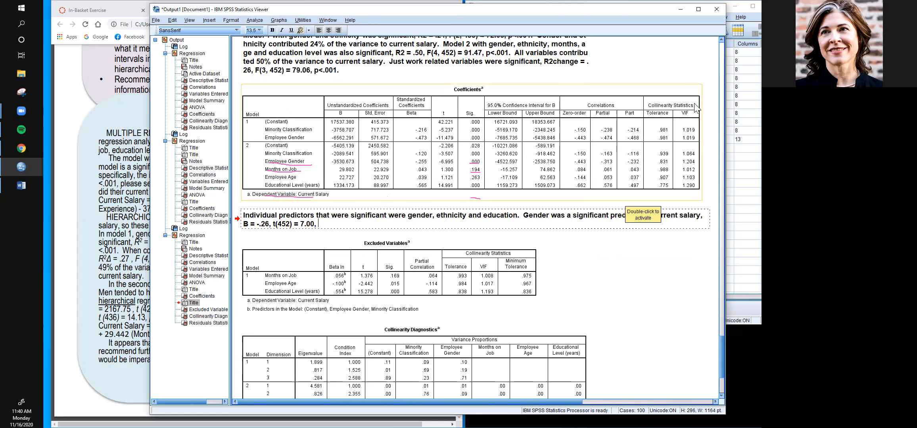
click(722, 40)
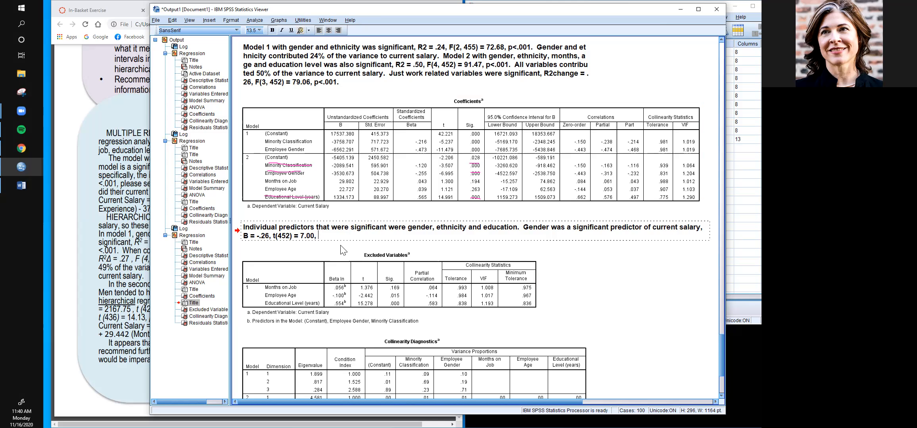
text(, p<.001.)
- Duplicate the gender predictor sentence with its statistics inside the title
shift+click(523, 232)
key(ctrl+c)
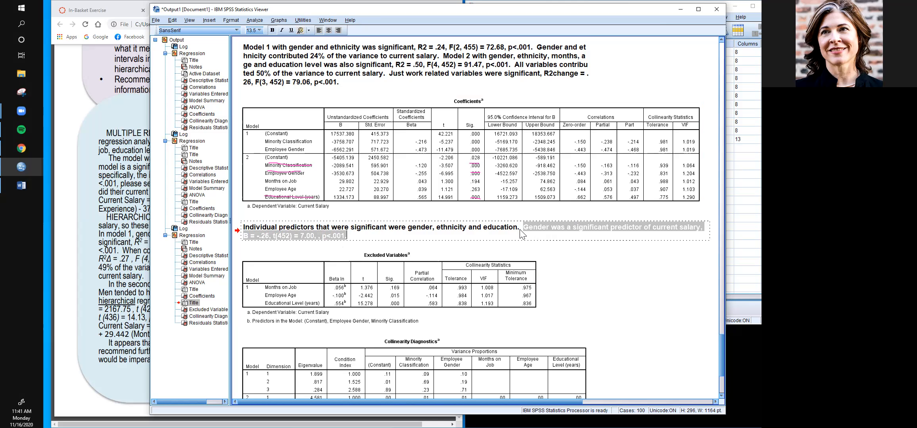
click(523, 233)
key(ctrl+v)
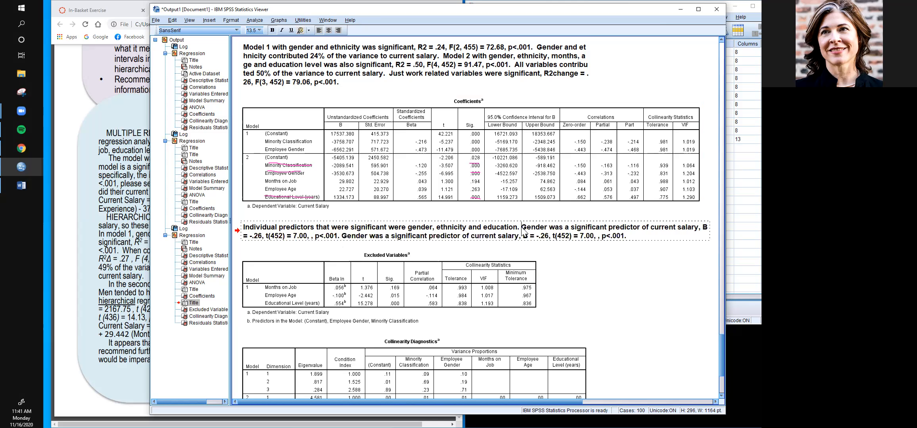
- Change the first gender sentence's predictor to "Education level" and its coefficient to B = .57
drag(522, 229, 546, 228)
text(Education level)
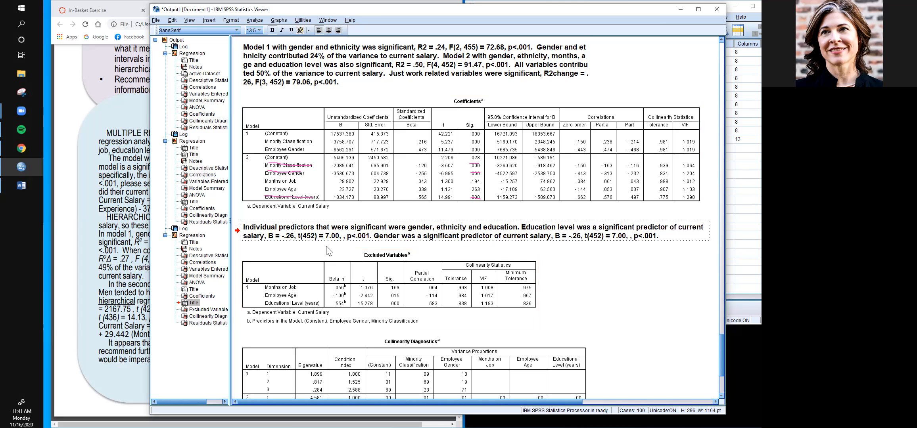
click(285, 240)
key(BackSpace)
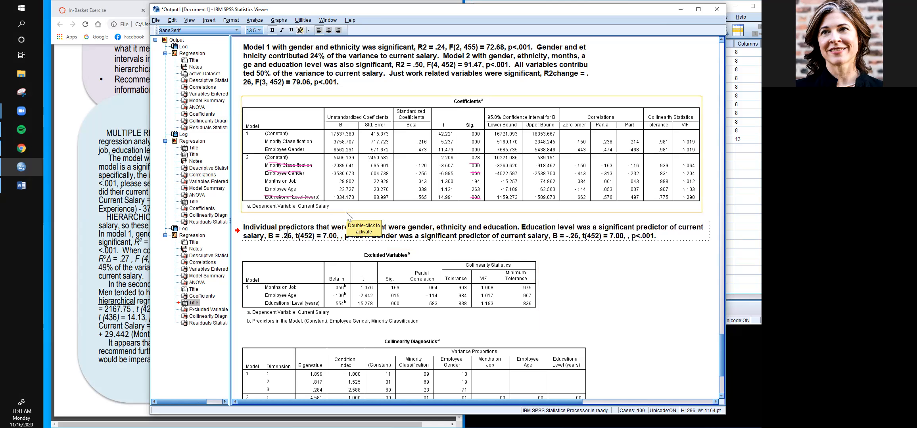
key(Delete)
key(Delete)
text(57)
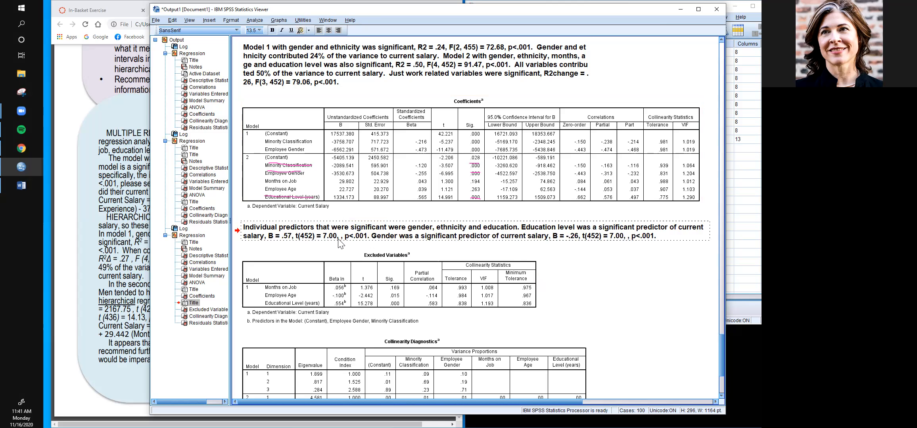
- Set the education level sentence's t value so it reads t(452) = 14.99
key(BackSpace)
key(BackSpace)
key(BackSpace)
key(BackSpace)
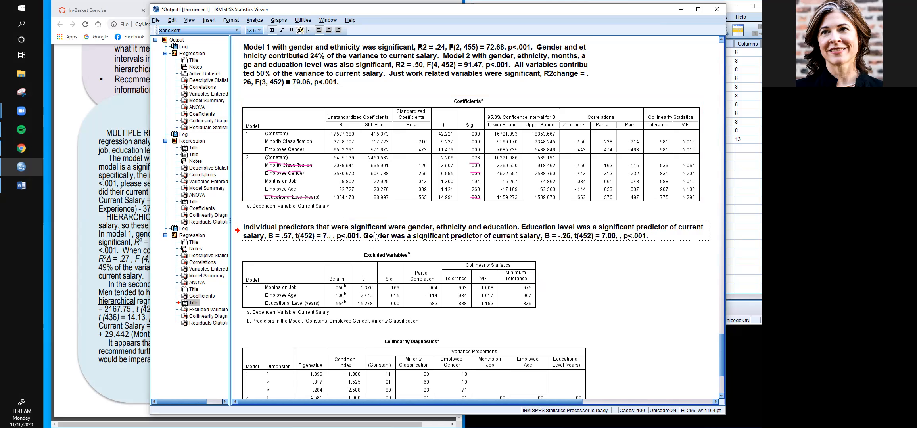
text(14.99)
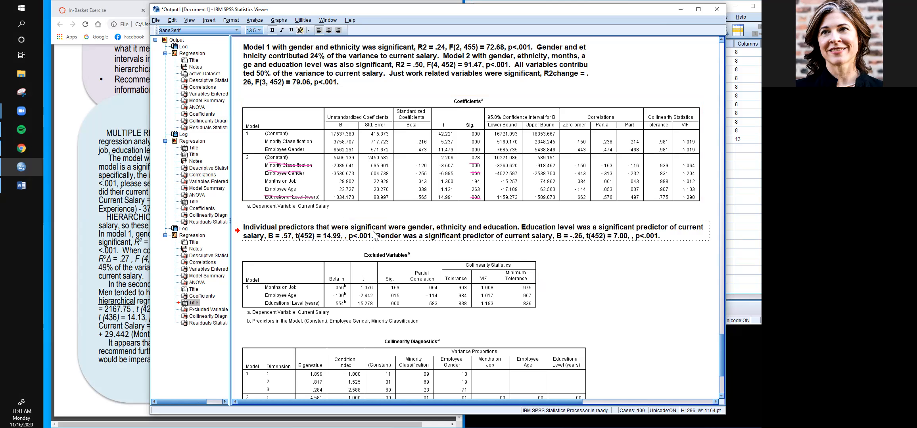
key(Right)
key(Right)
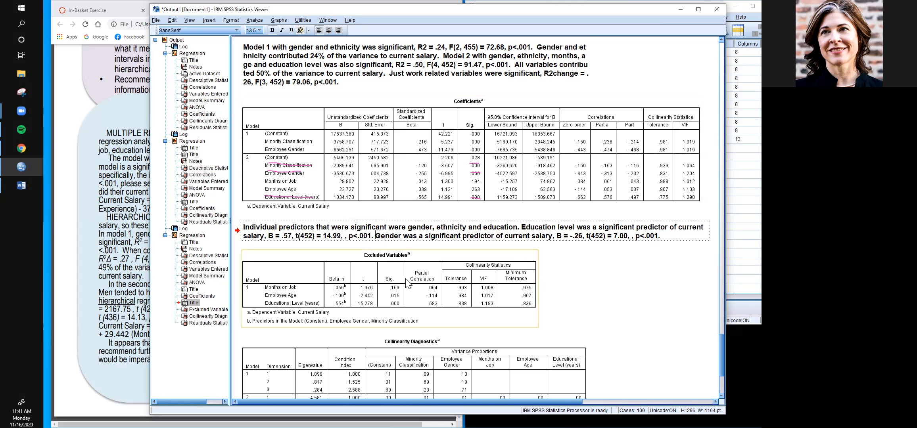
- Insert "As education increases, so does current salary." between the education level and gender sentences
text(As education incr)
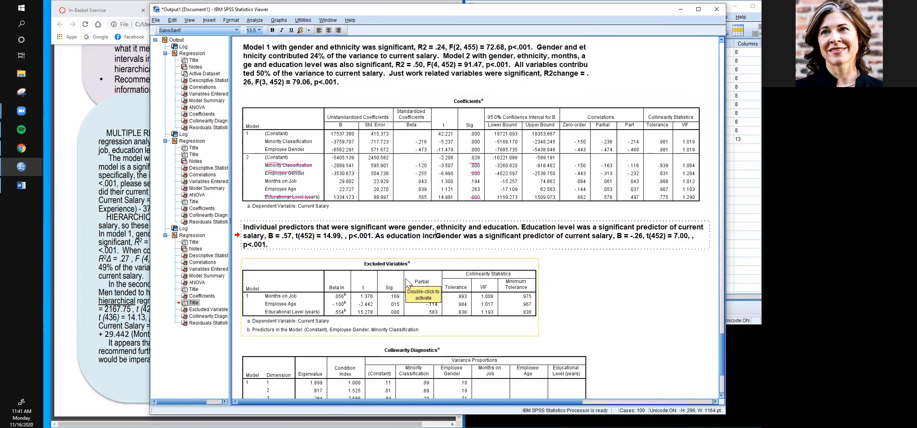
text(eases, so does current salary.)
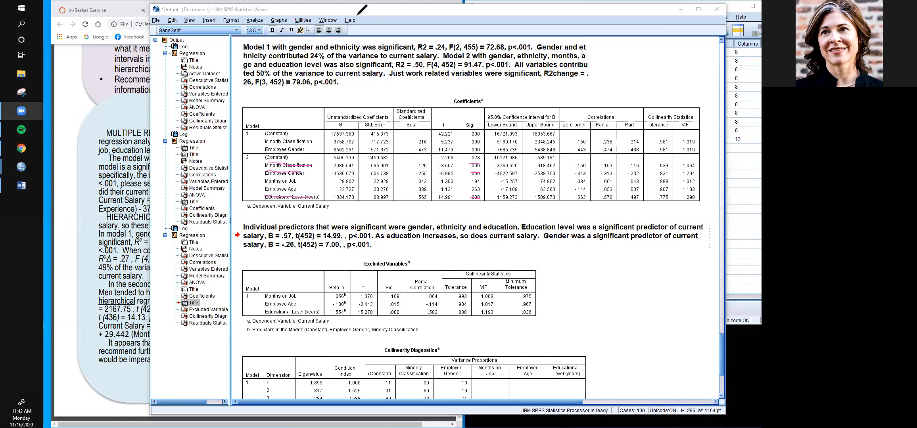
- Sketch axes with a downward-sloping line, male and female symbols and an upward arrow beside the Excluded Variables table
mouse_move(594, 261)
mouse_down()
mouse_move(594, 295)
mouse_move(656, 293)
mouse_up()
drag(584, 261, 636, 296)
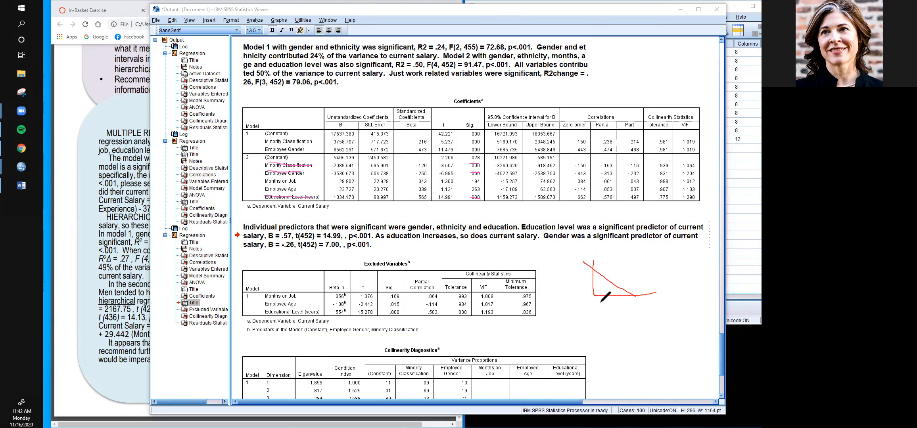
mouse_move(601, 302)
mouse_down()
mouse_move(594, 311)
mouse_move(610, 297)
mouse_up()
mouse_move(647, 298)
mouse_down()
mouse_move(648, 321)
mouse_move(636, 315)
mouse_up()
drag(579, 270, 584, 277)
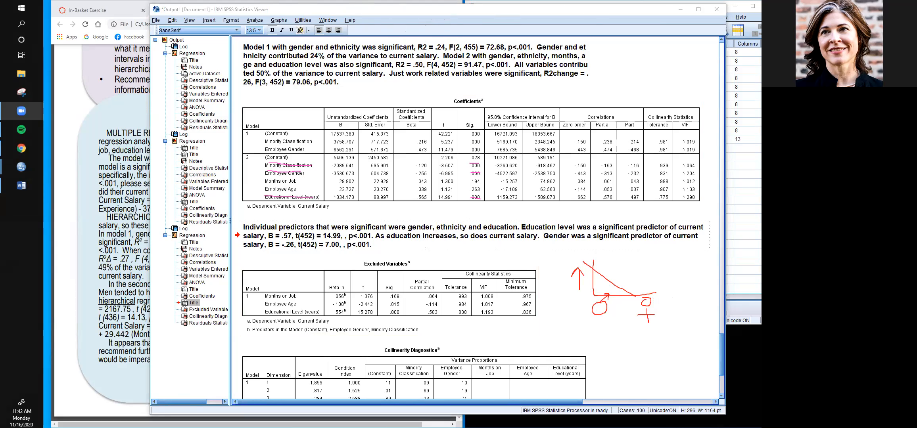
- Append "Current salaries were lower for women." after the gender statistics in the title
click(382, 245)
text(Curre)
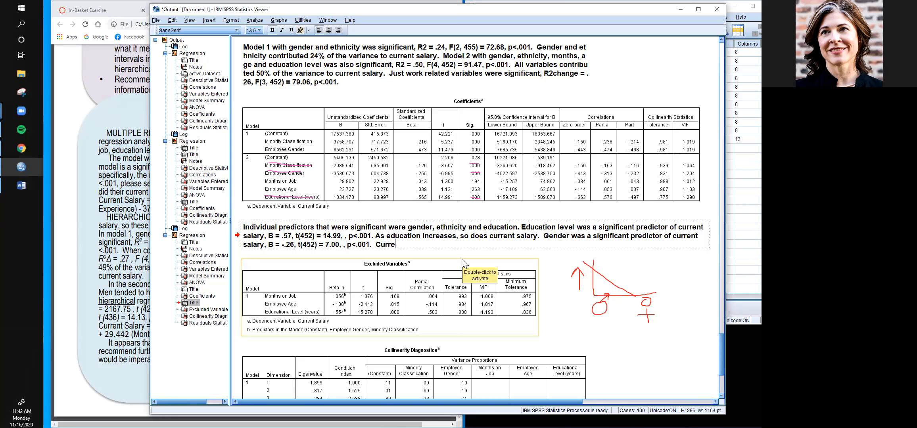
text(nt salaries were lowe)
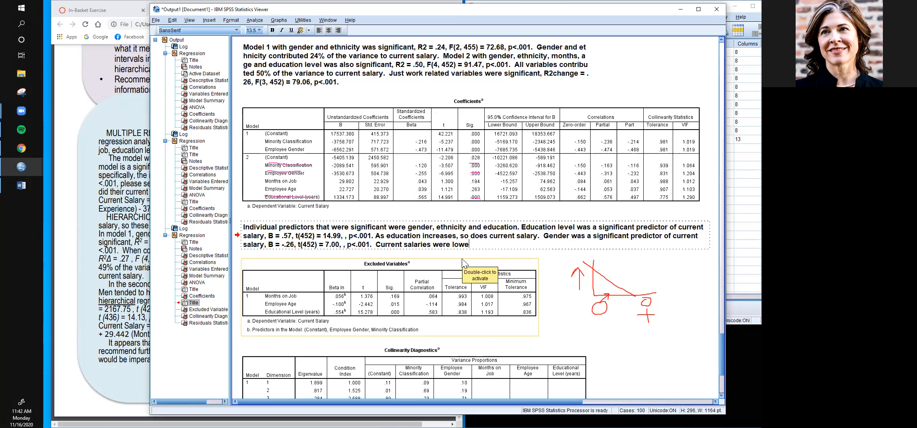
text(r for women)
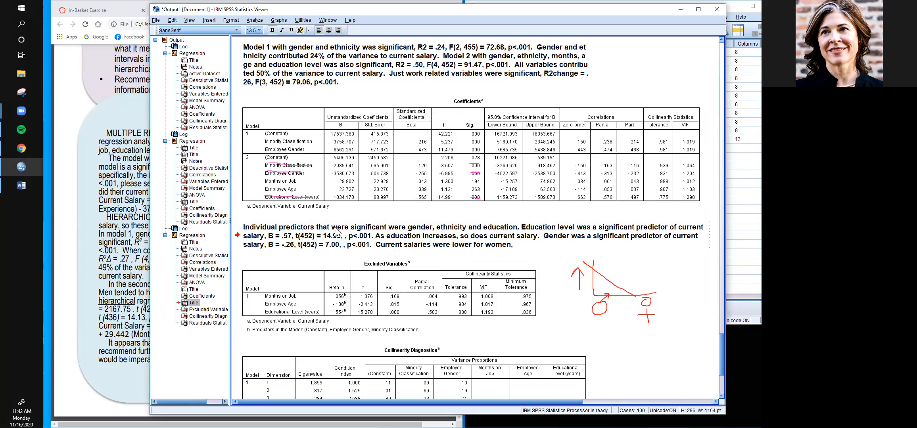
text(,)
key(BackSpace)
text(.)
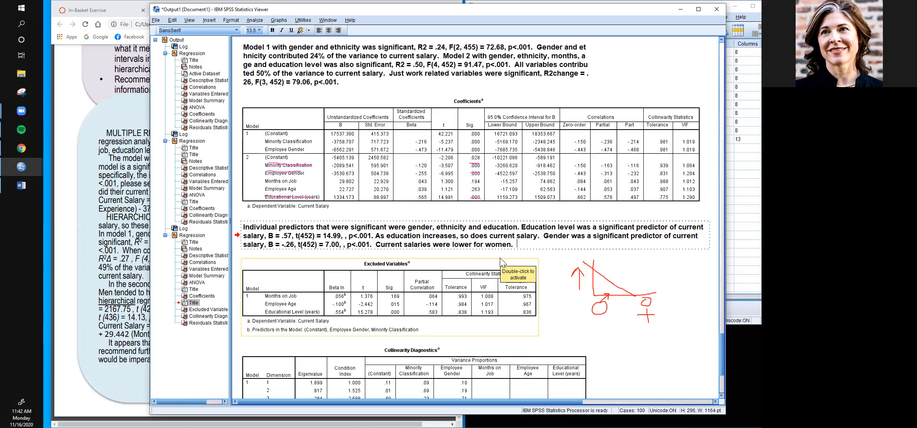
- Paste another copy of the gender predictor sentence at the end of the title and change its predictor to "Ethnicity"
text(Gender was a significant predictor of current salary, B)
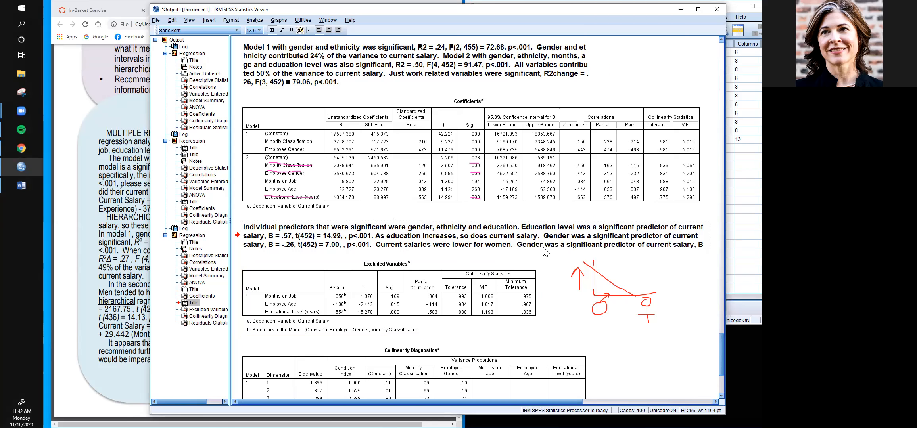
drag(517, 245, 545, 250)
text(Ethnicity)
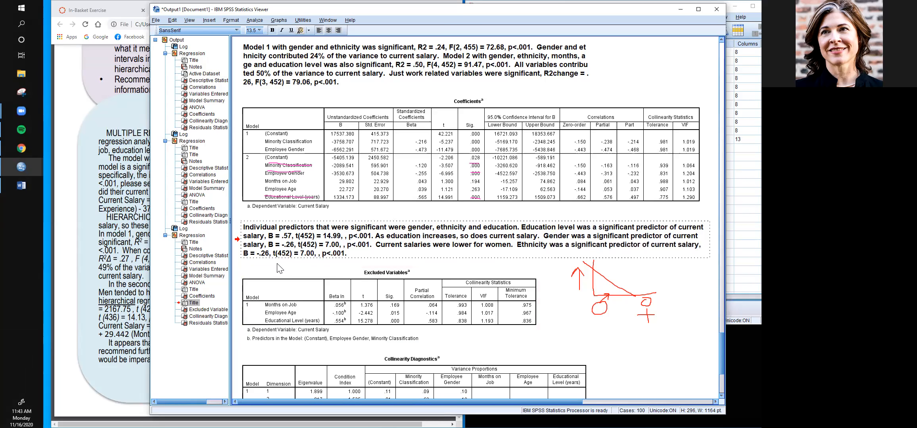
- Set the ethnicity sentence's statistics to B = -.12 and t(452) = 3.51
click(270, 253)
key(BackSpace)
key(BackSpace)
text(12)
key(BackSpace)
key(BackSpace)
key(BackSpace)
text(3.51)
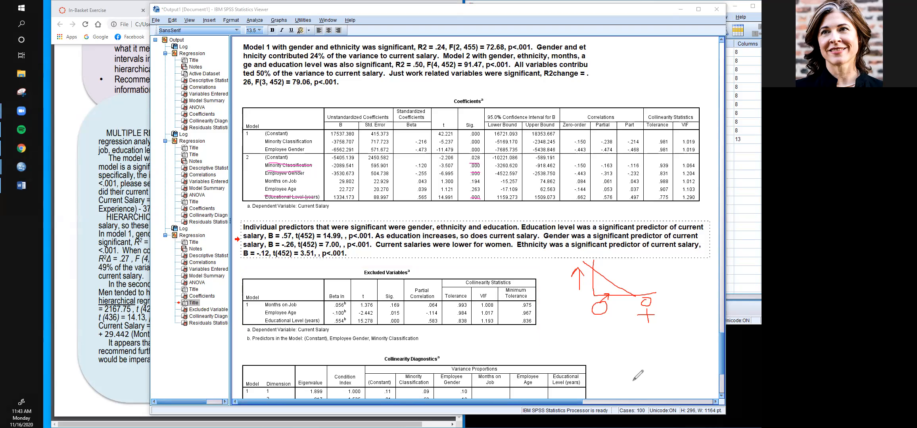
- Label the sketched graph's groups W and NW, and append "Current salaries were lower for persons of color." to the title
mouse_move(590, 327)
mouse_down()
mouse_move(606, 344)
mouse_move(608, 326)
mouse_move(641, 342)
mouse_move(673, 320)
mouse_move(645, 327)
mouse_move(655, 344)
mouse_move(652, 321)
mouse_move(654, 335)
mouse_up()
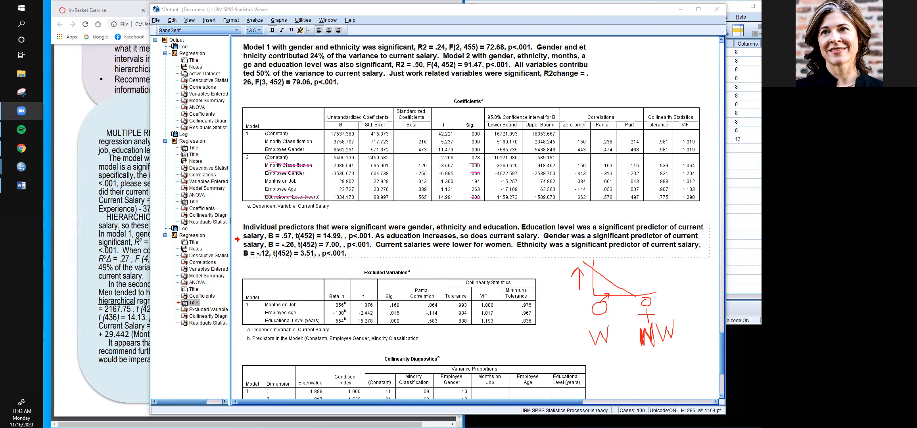
click(379, 254)
text(C)
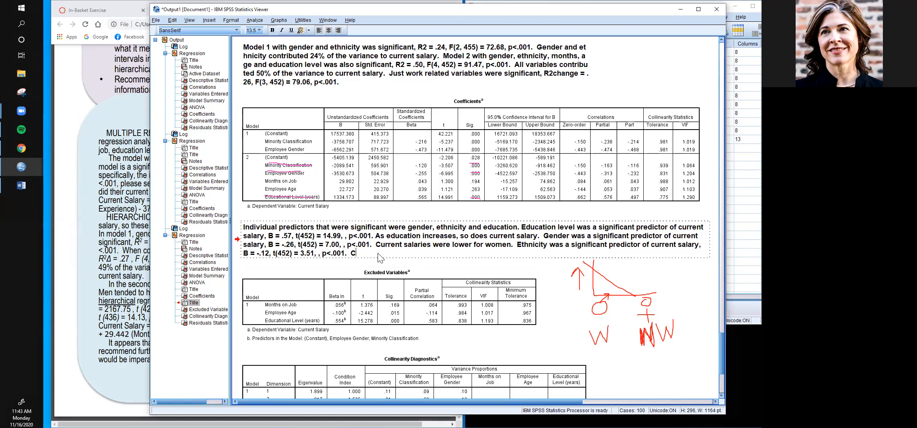
text(urrent salaries were lower for person)
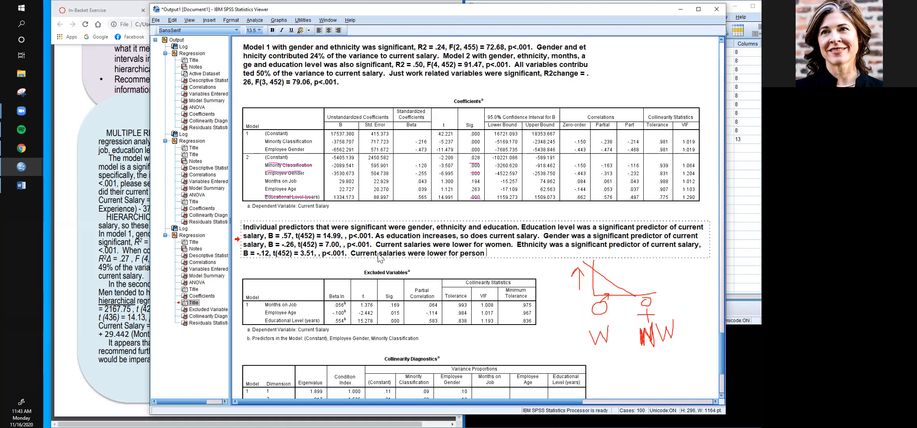
key(BackSpace)
text(s of color,)
key(BackSpace)
text(.)
- Append the opening "The regression equation is: Current Salary =" to the title
text(Teh re)
key(BackSpace)
key(BackSpace)
key(BackSpace)
key(BackSpace)
key(BackSpace)
text(he regression equatio)
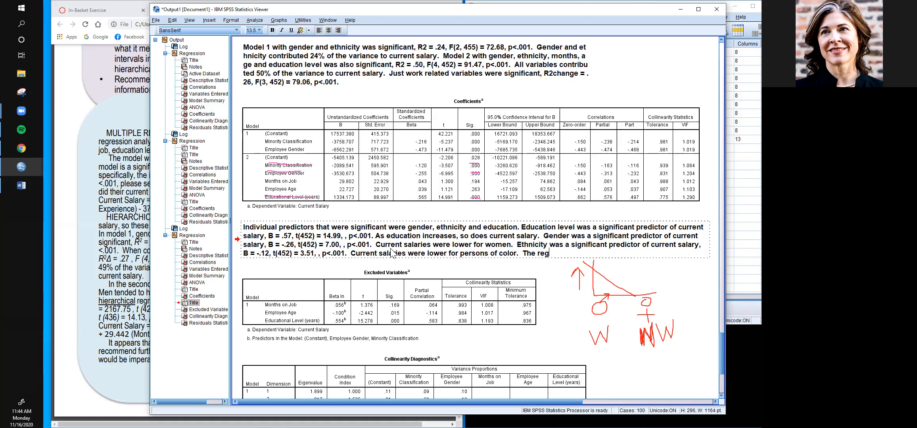
text(n is: Curren)
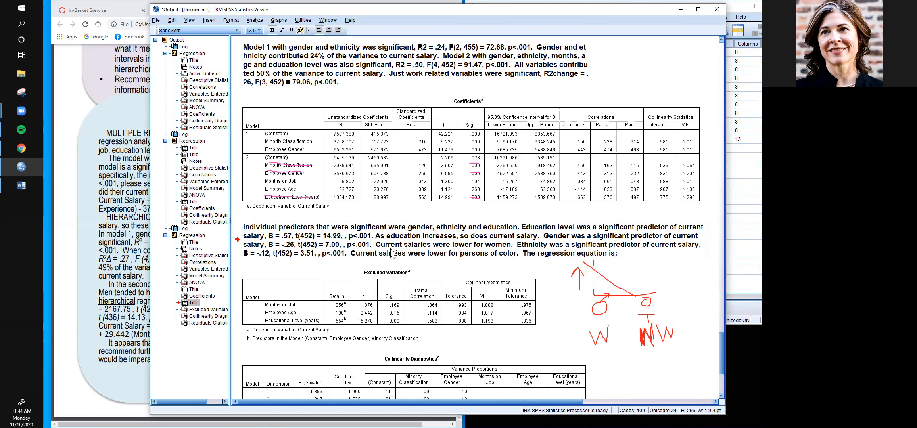
text(t Salary =)
- Circle the Model 2 unstandardized B coefficients and enter the constant -5405.139 after the equation's equals sign
click(357, 111)
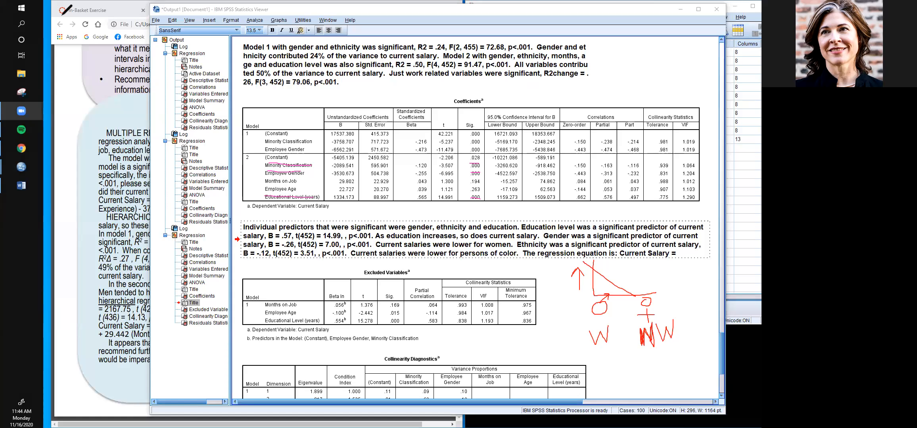
mouse_move(333, 151)
mouse_down()
mouse_move(334, 196)
mouse_move(361, 193)
mouse_move(363, 160)
mouse_move(343, 145)
mouse_up()
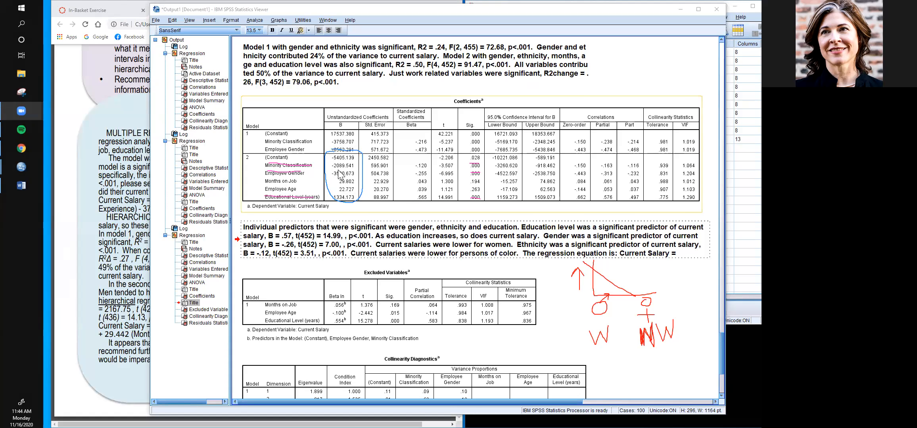
click(687, 254)
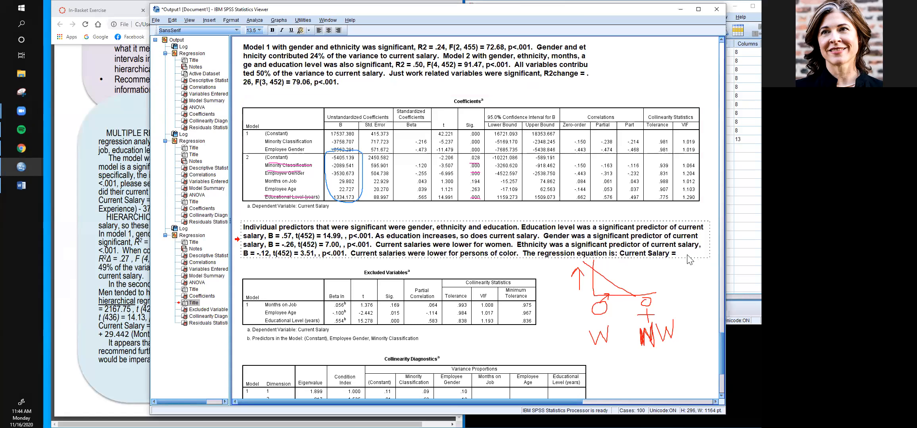
text(-5405.1)
key(BackSpace)
key(BackSpace)
key(BackSpace)
key(BackSpace)
key(BackSpace)
key(BackSpace)
key(BackSpace)
text(-5405.139)
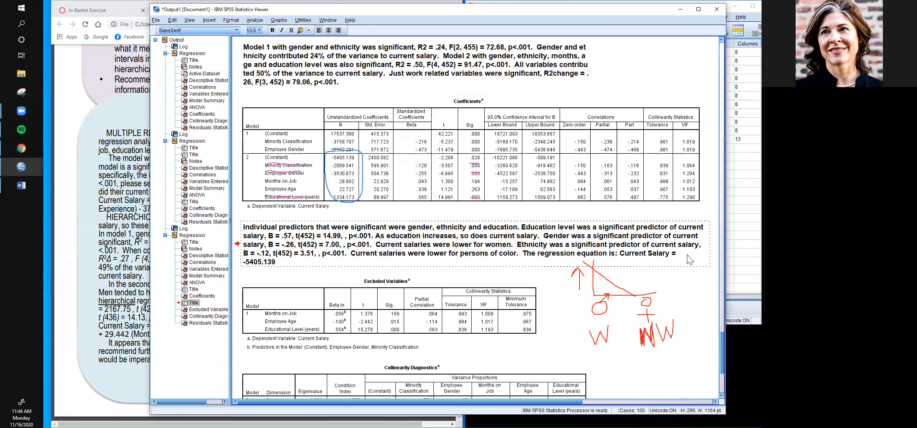
- Reopen the title for editing and append the ethnicity term "- 2089.541(Ethnicity)" to the regression equation
click(291, 262)
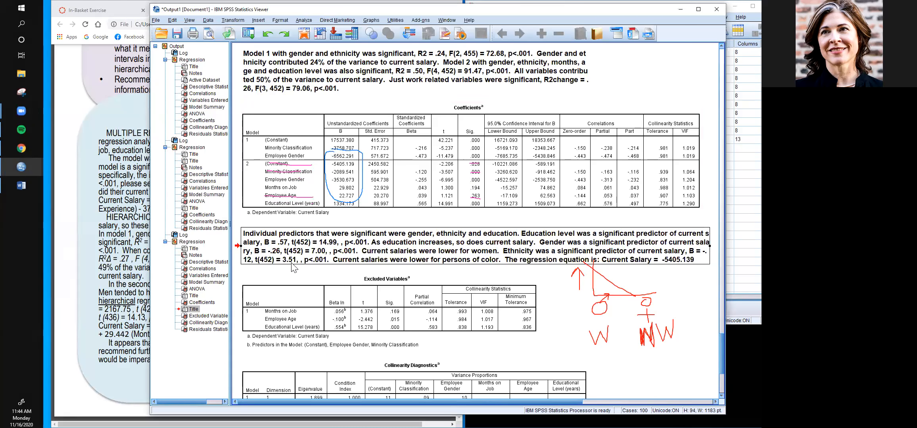
click(704, 258)
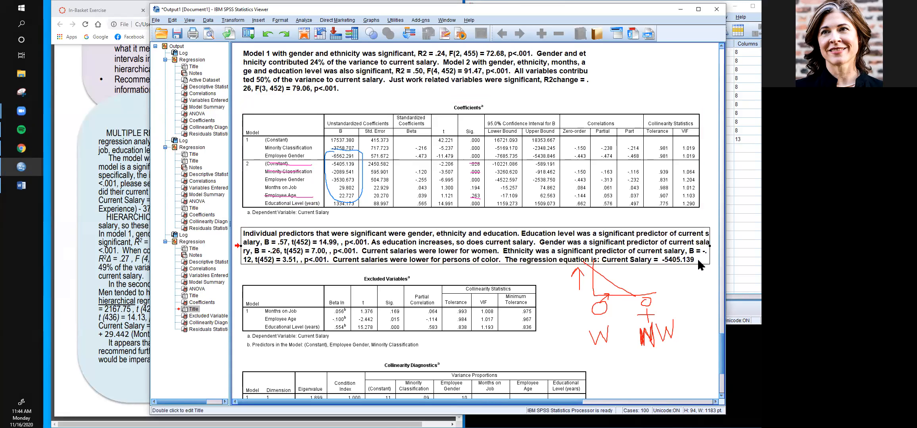
double_click(697, 258)
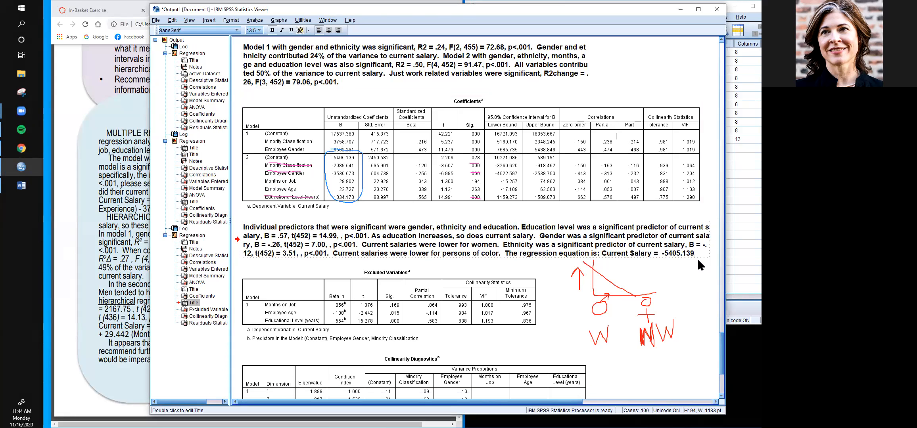
text(-)
text(2089)
text(.)
text(541)
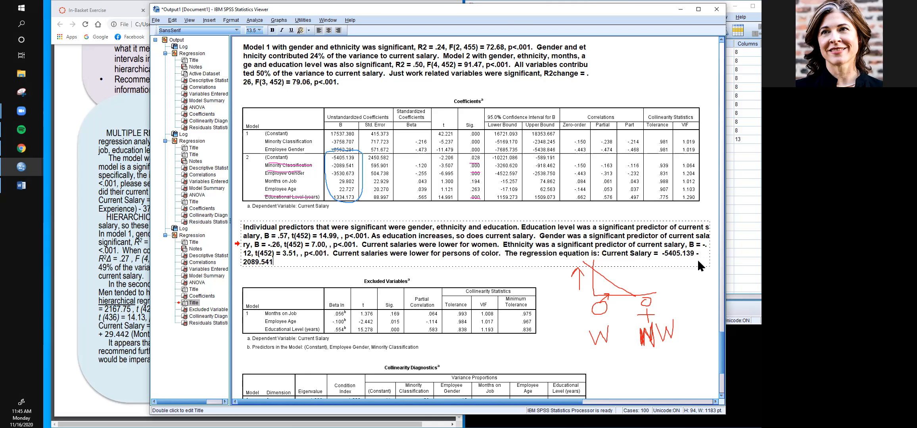
text((Ethnicity))
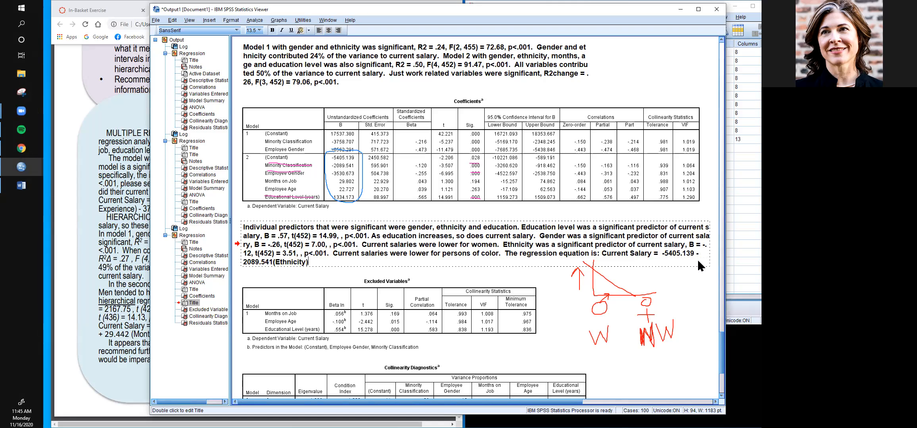
text( - 3530.673(Gender) + )
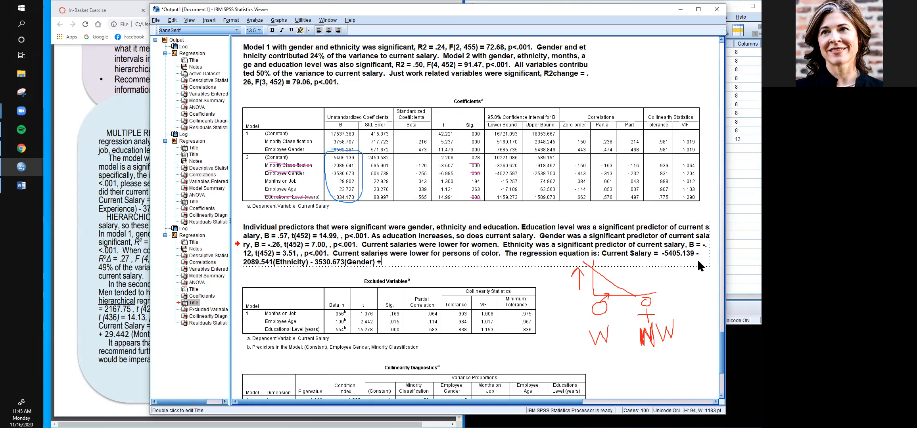
text(29.80(months) + 22.)
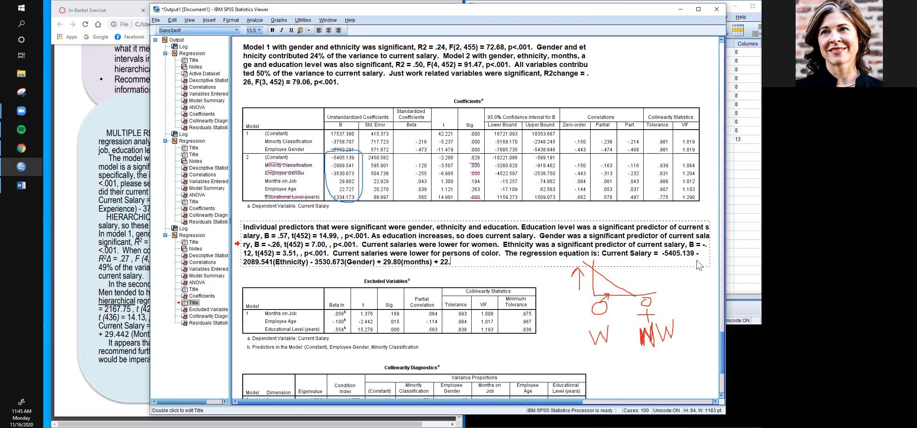
text(727 (age) + 1334.173 ()
- Complete the regression equation with "29.80(months) + 22.727 (age) + 1334.173 (education)."
text(education).)
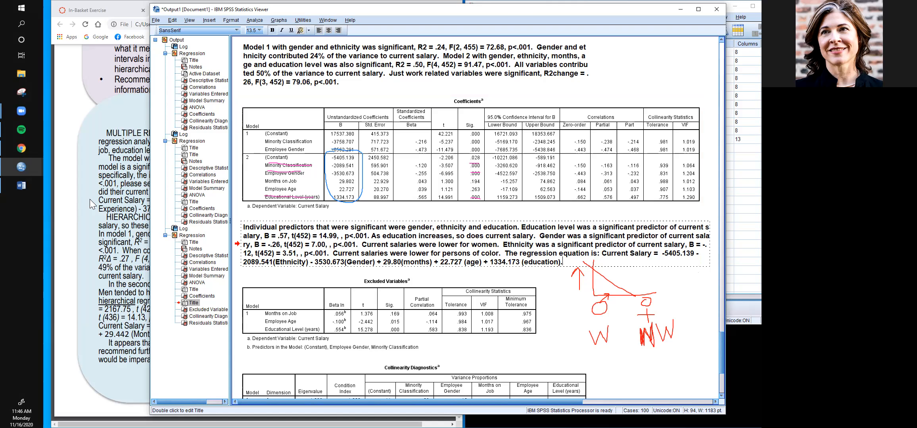
- Switch to the lab notes PDF in Chrome to review the sample hierarchical regression write-up and recommendations
click(109, 200)
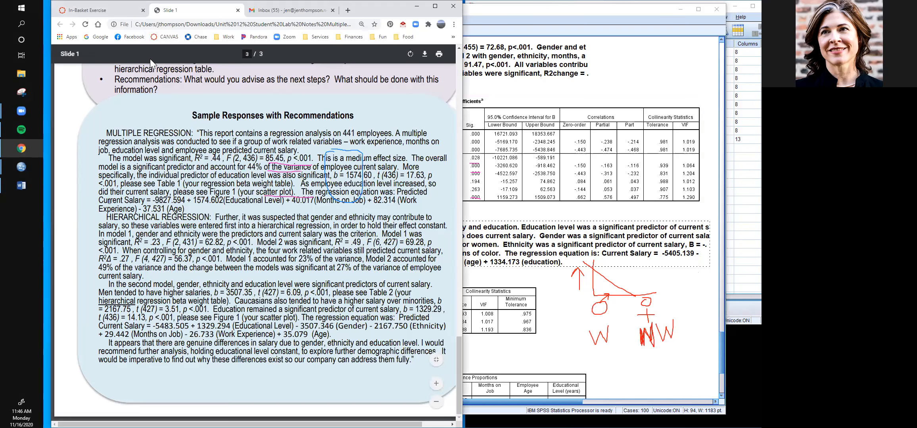
- Open the Canvas dashboard and go to the modules of the IO519 A Statistics and Lab course
click(172, 37)
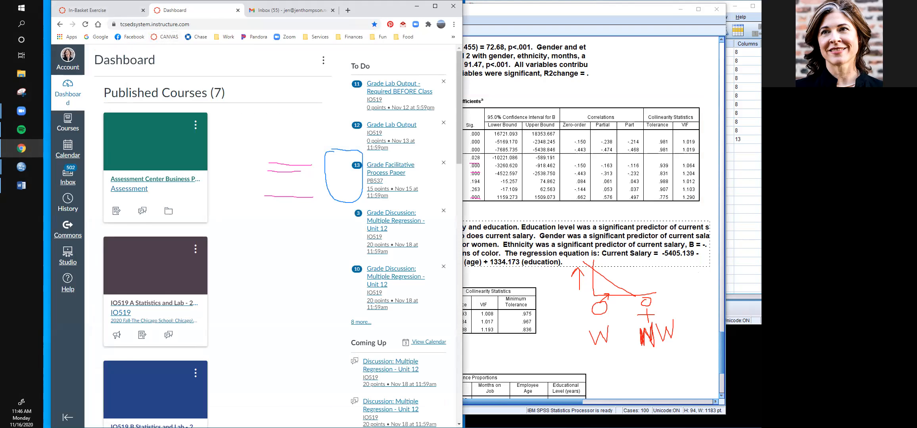
click(22, 111)
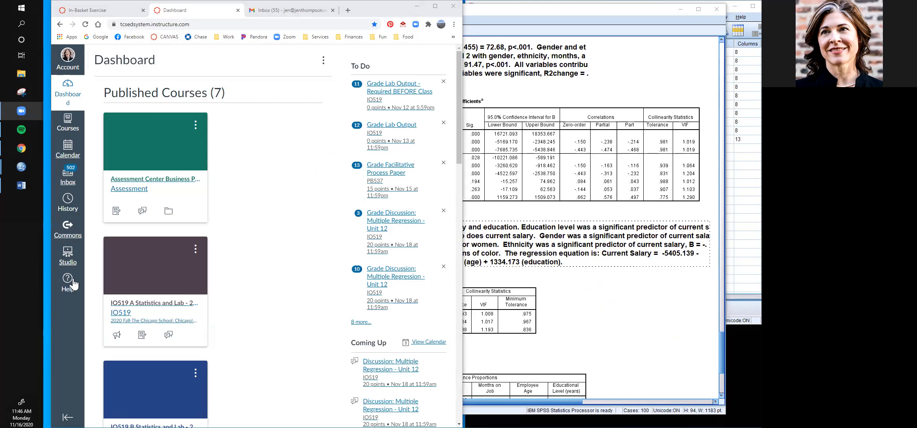
click(150, 303)
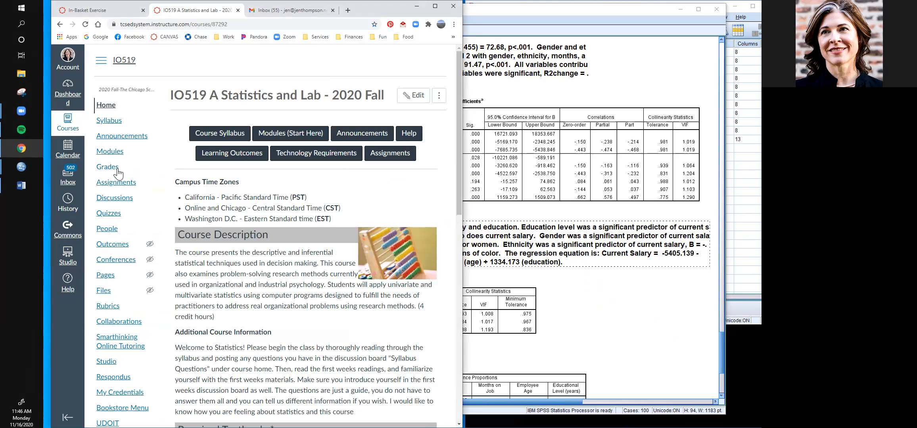
click(115, 155)
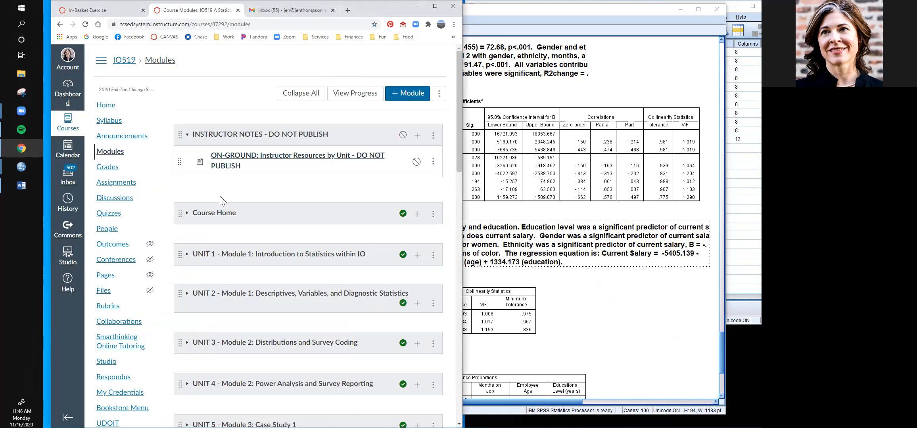
- Find the Course Files and Resources page in the Course Home module and open its APA Table document in Word
click(214, 213)
scroll(258, 278, down, 3)
click(255, 281)
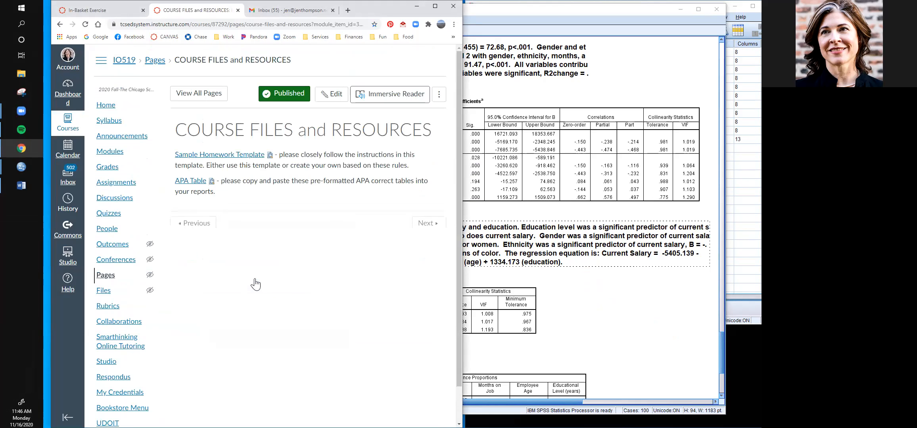
click(197, 183)
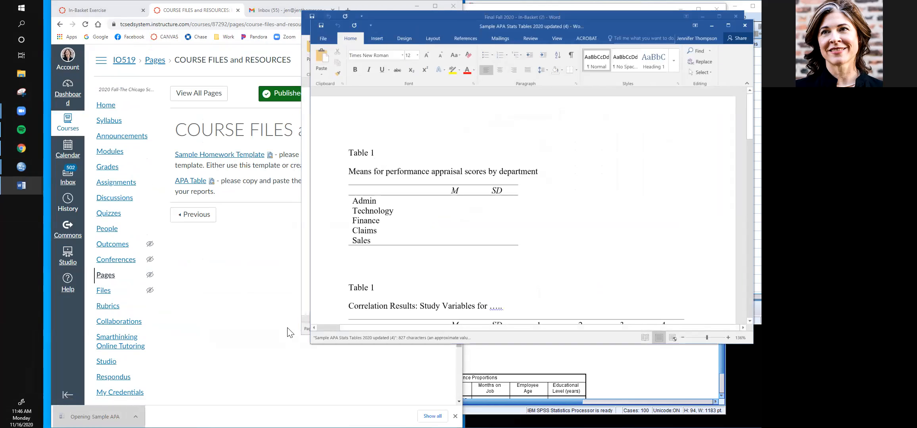
- Examine the APA table templates, including those for ANOVA, regression and hierarchical regression results
scroll(475, 204, down, 10)
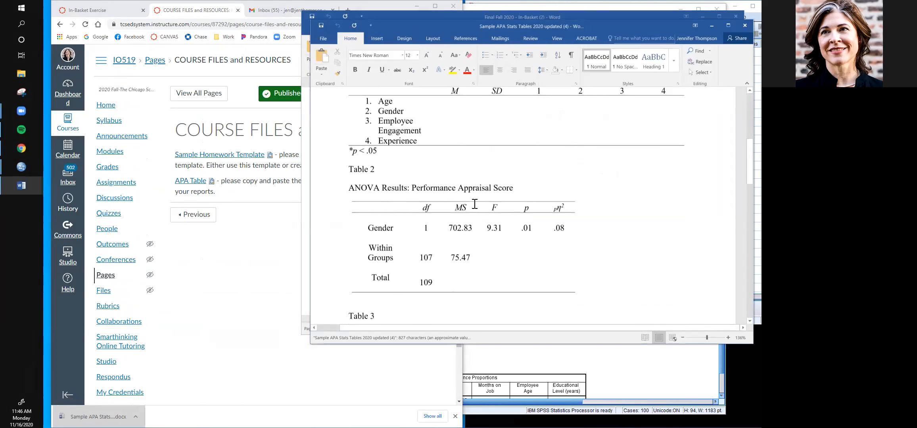
scroll(474, 204, down, 6)
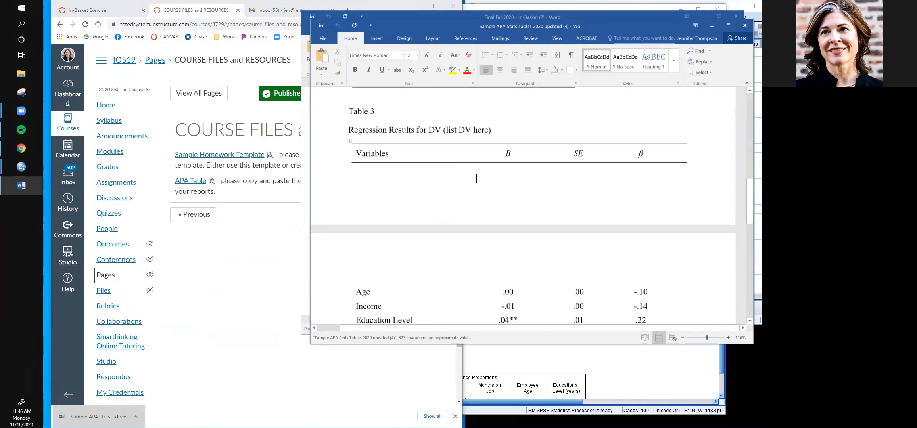
scroll(476, 179, down, 3)
scroll(475, 179, up, 5)
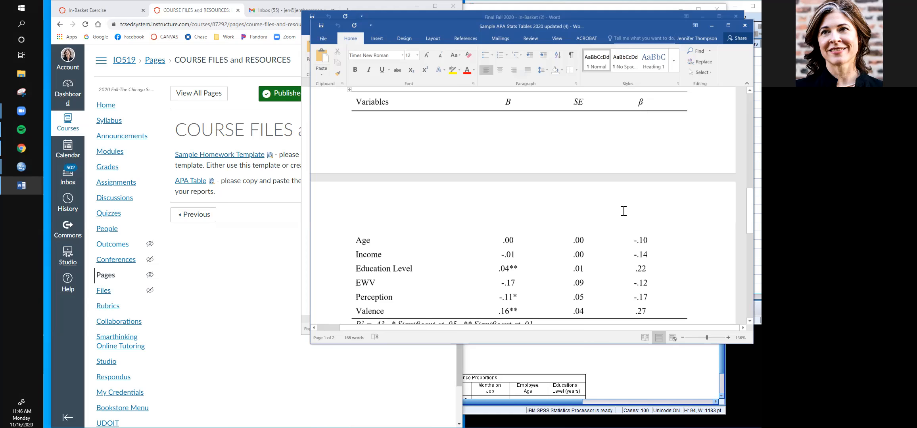
scroll(623, 211, down, 5)
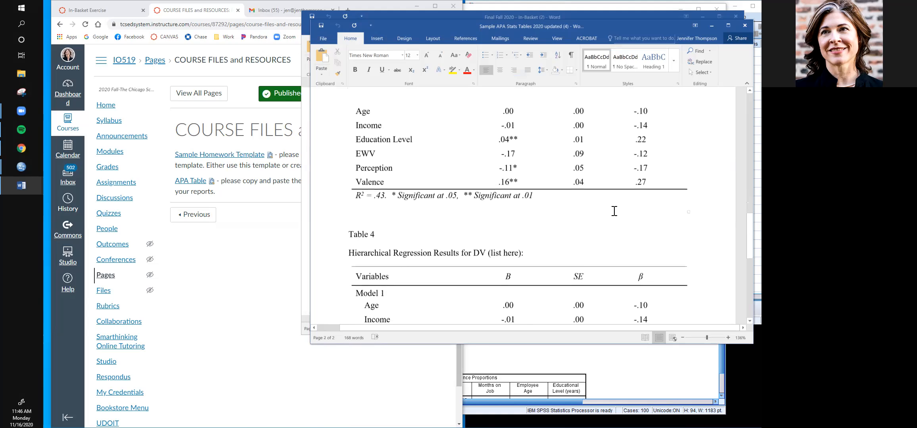
scroll(518, 213, down, 5)
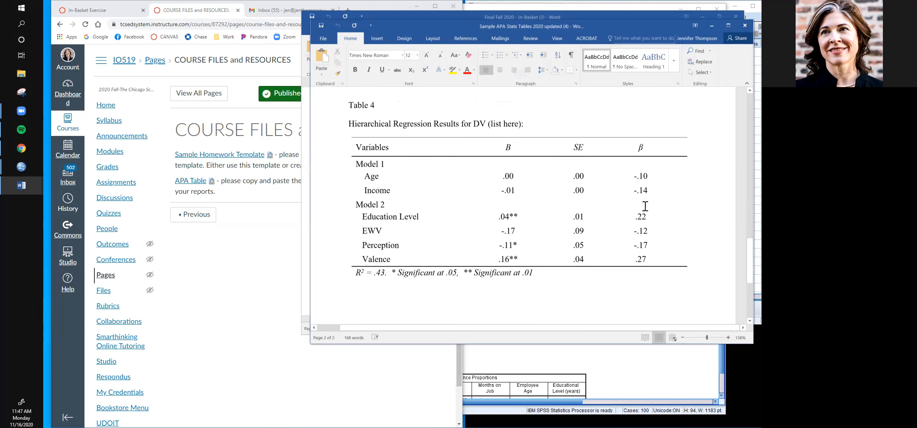
- Close the sample APA tables document and return to the regression output in the SPSS Statistics Viewer
click(742, 25)
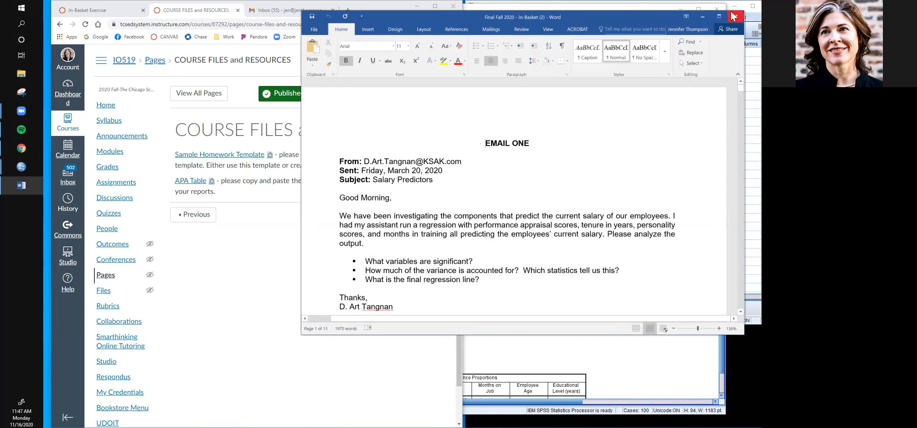
click(702, 17)
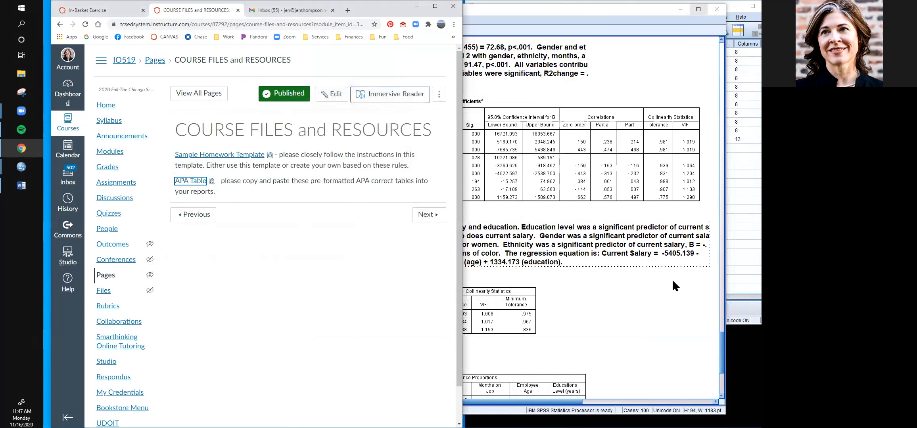
click(655, 320)
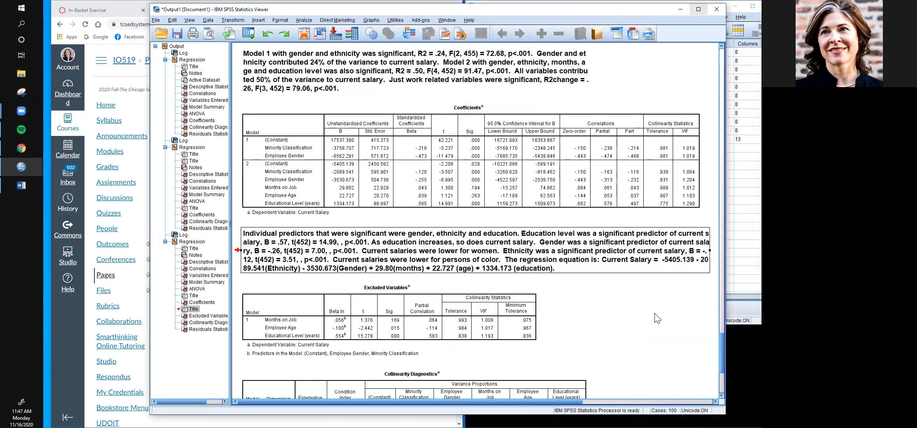